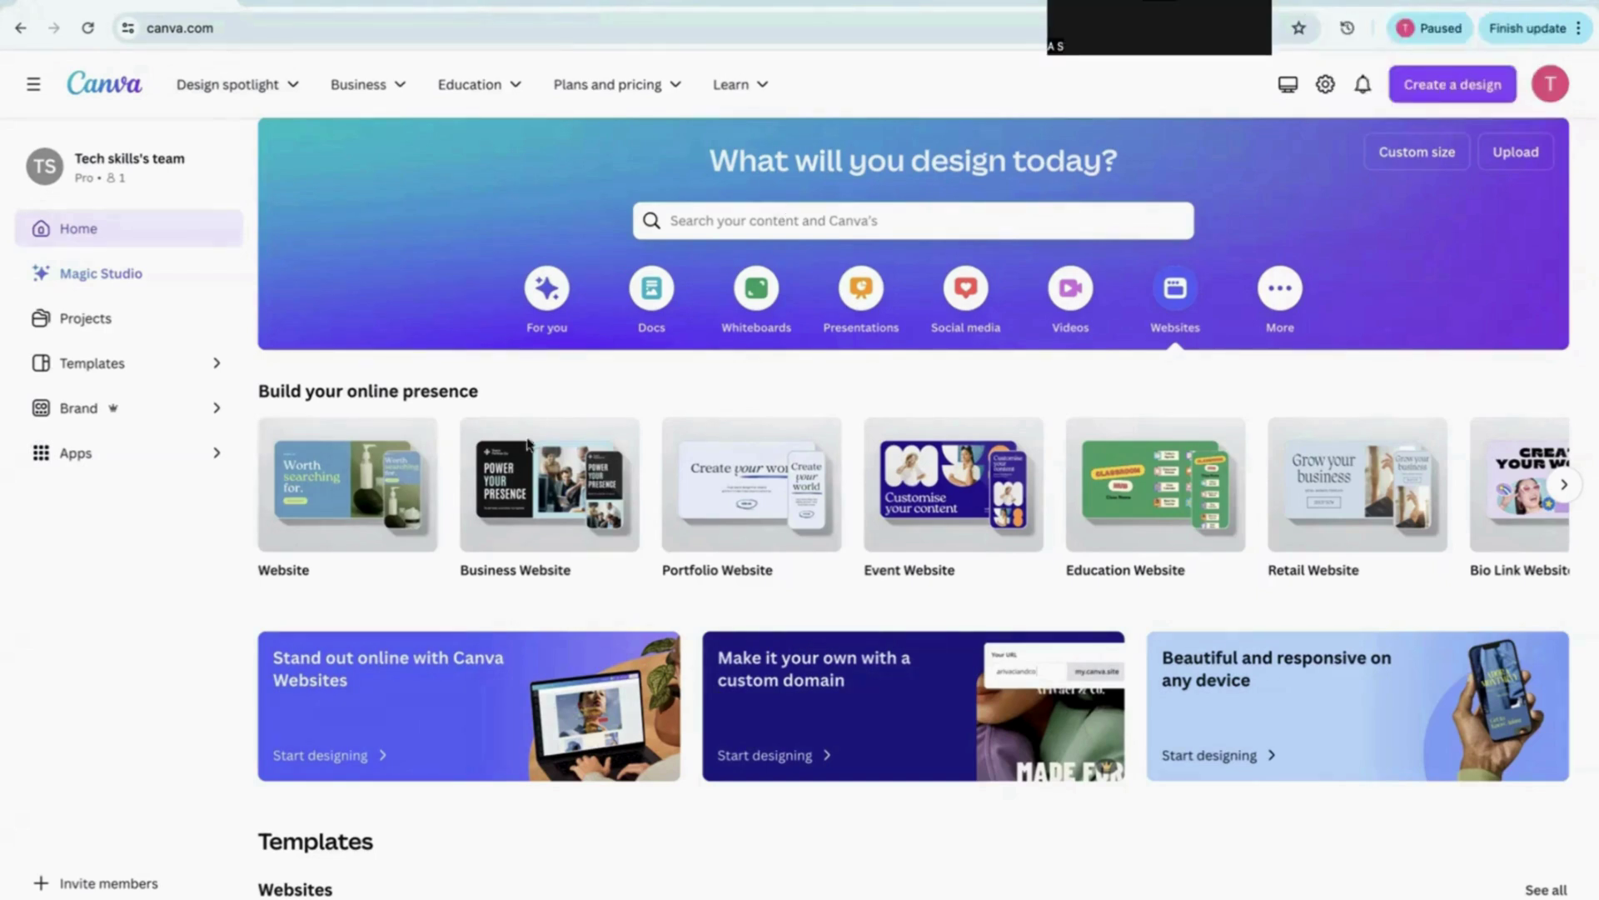
# Search Canva's content for "website"
pyautogui.click(676, 219)
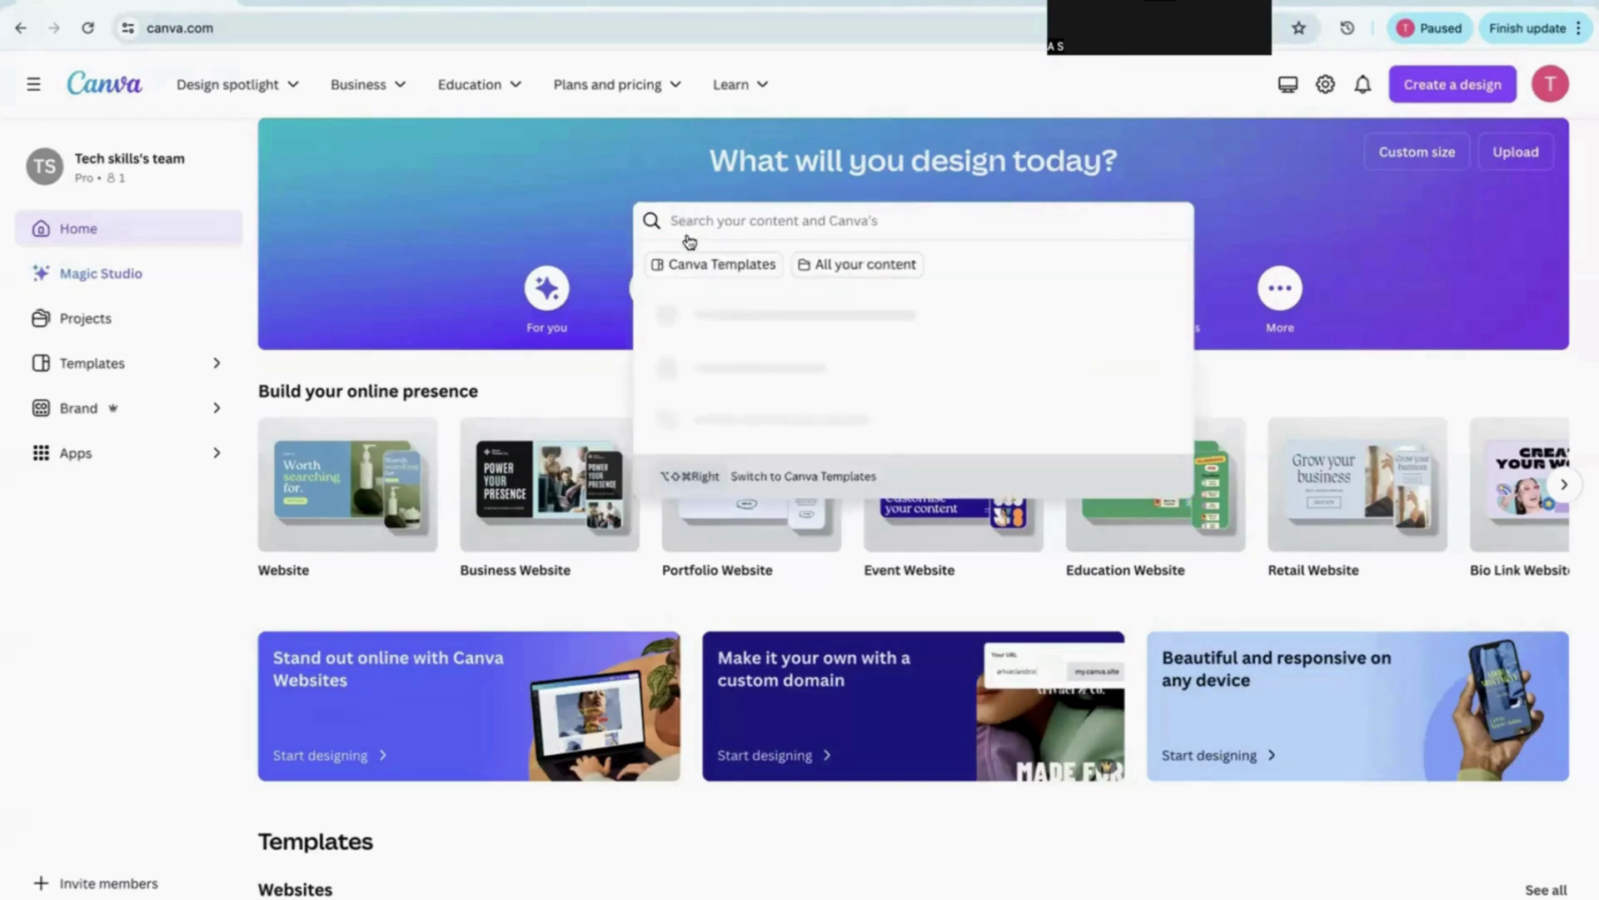
pyautogui.write('webs')
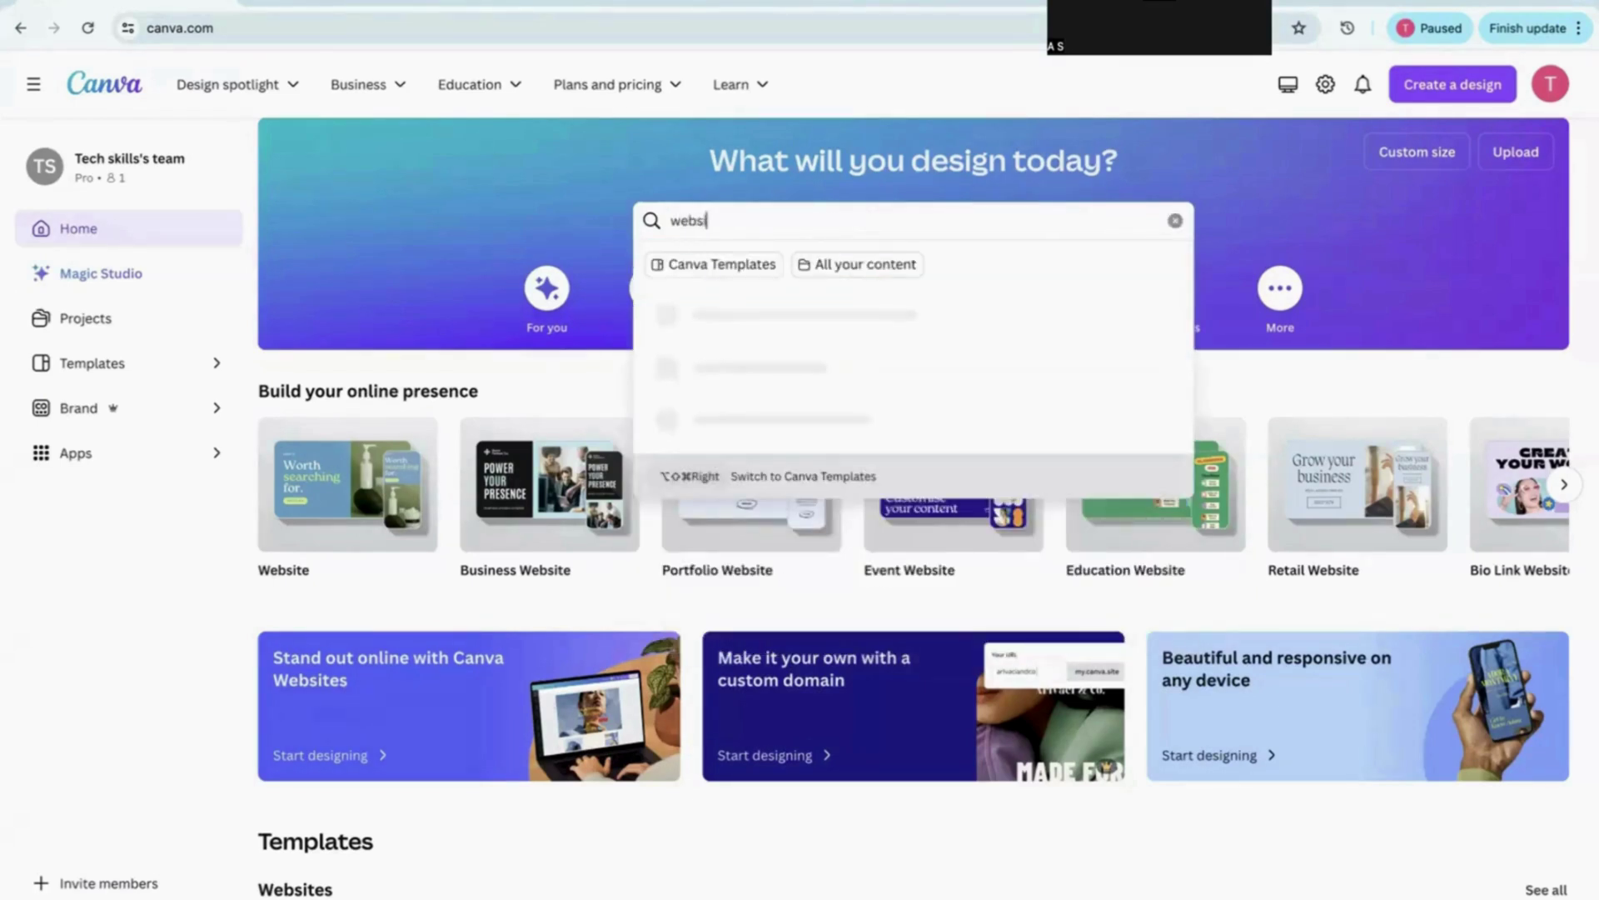
pyautogui.write('ite')
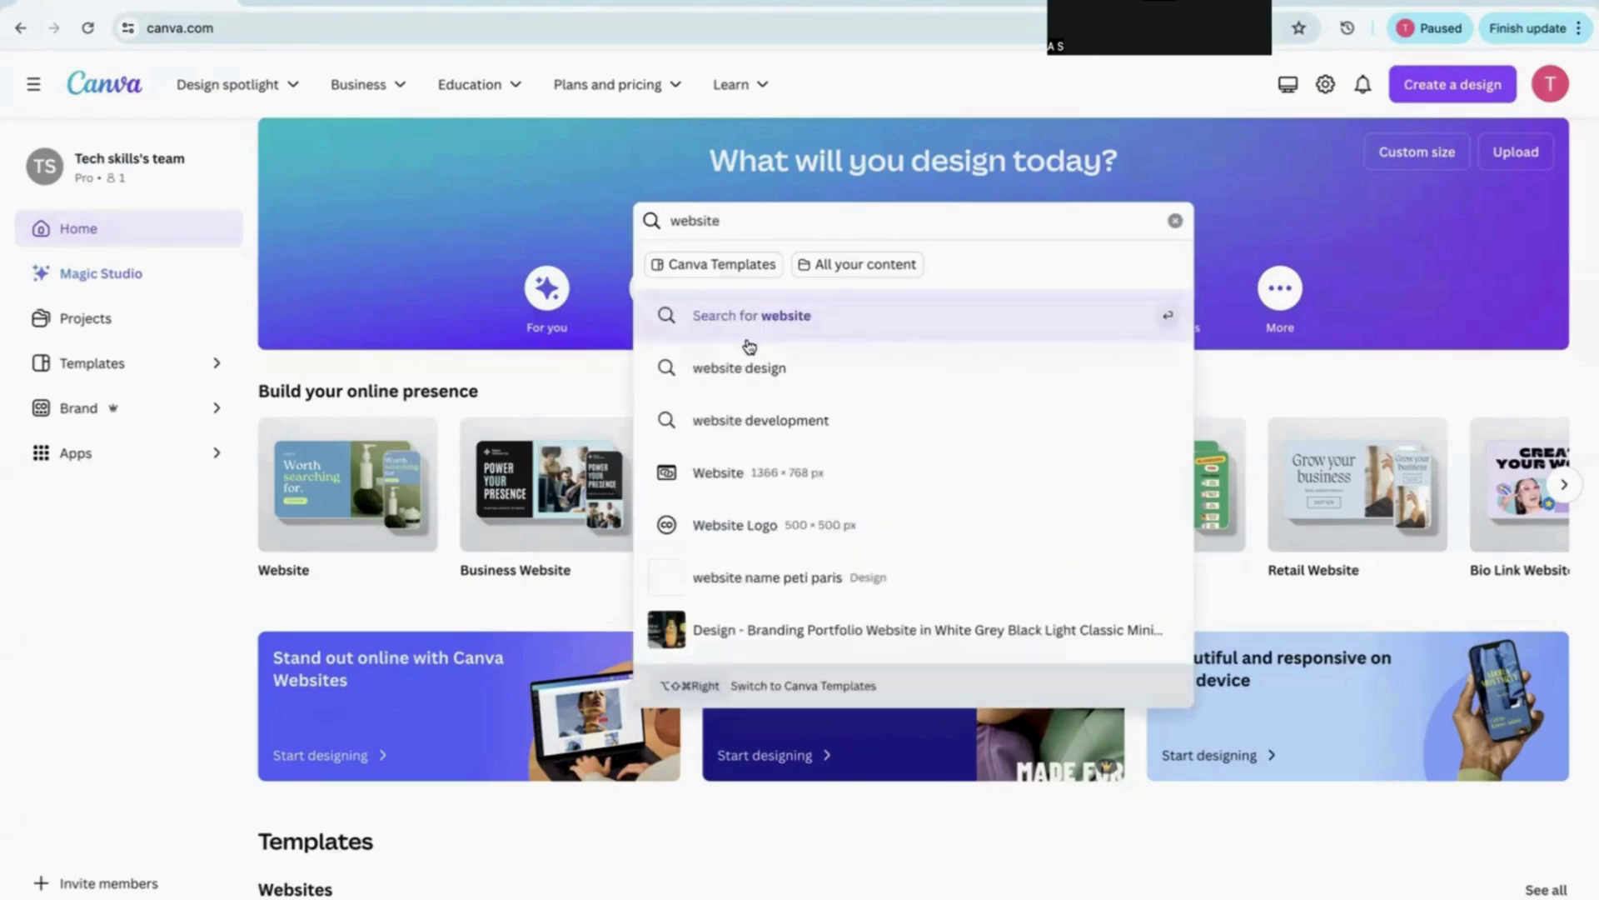
pyautogui.click(745, 325)
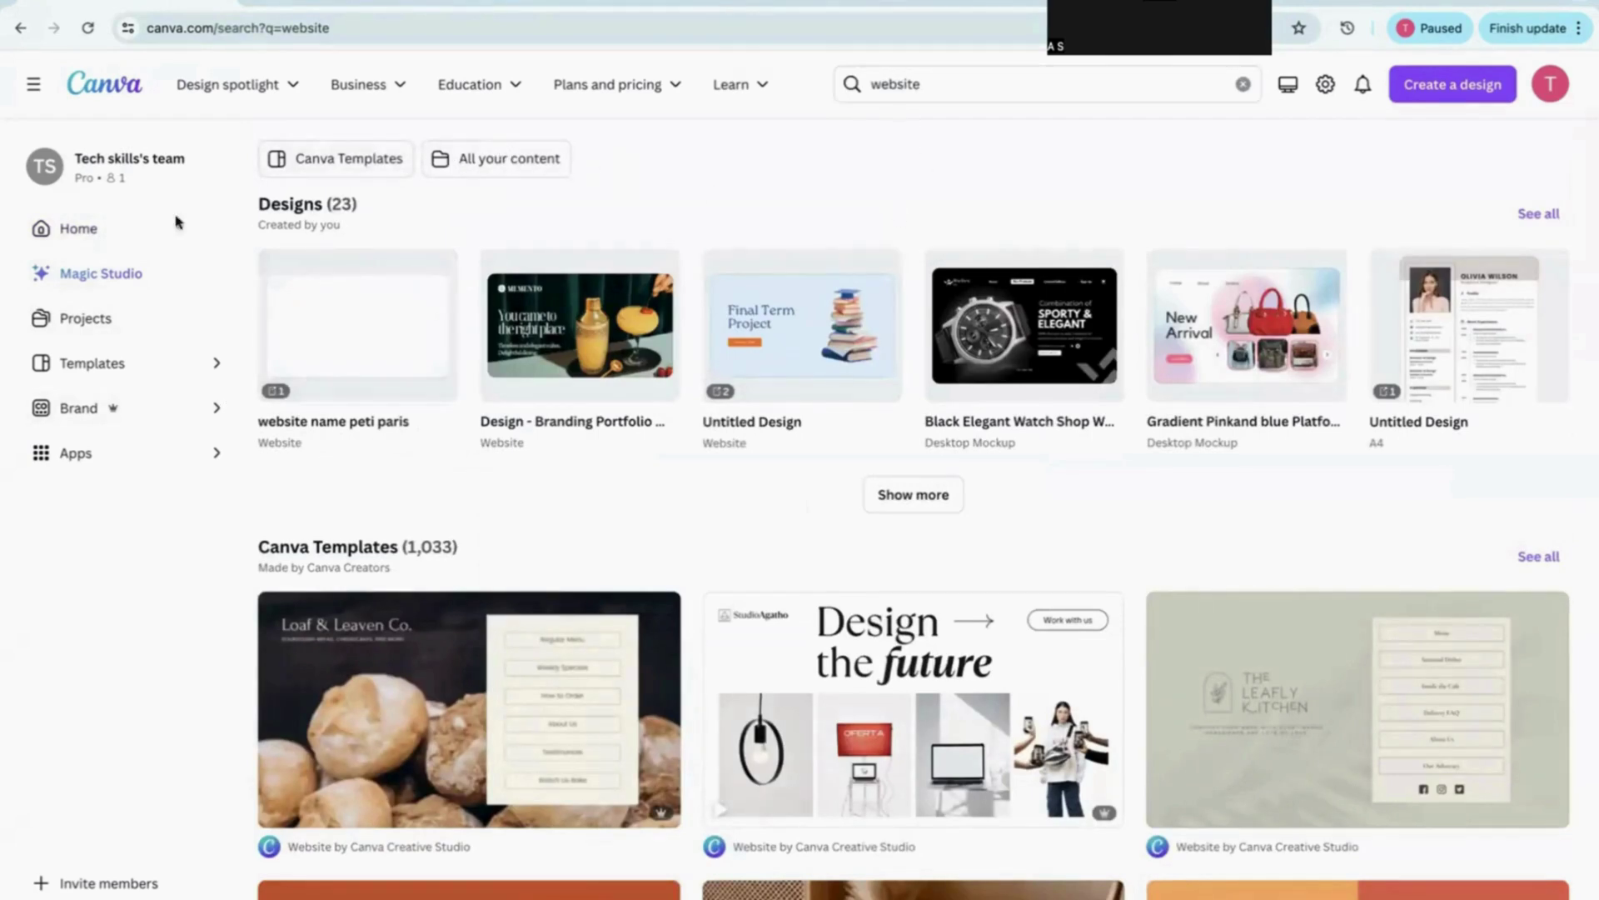
# Create a blank Website design from the Canva home page and open the recently used brown Retail Website template
pyautogui.click(87, 232)
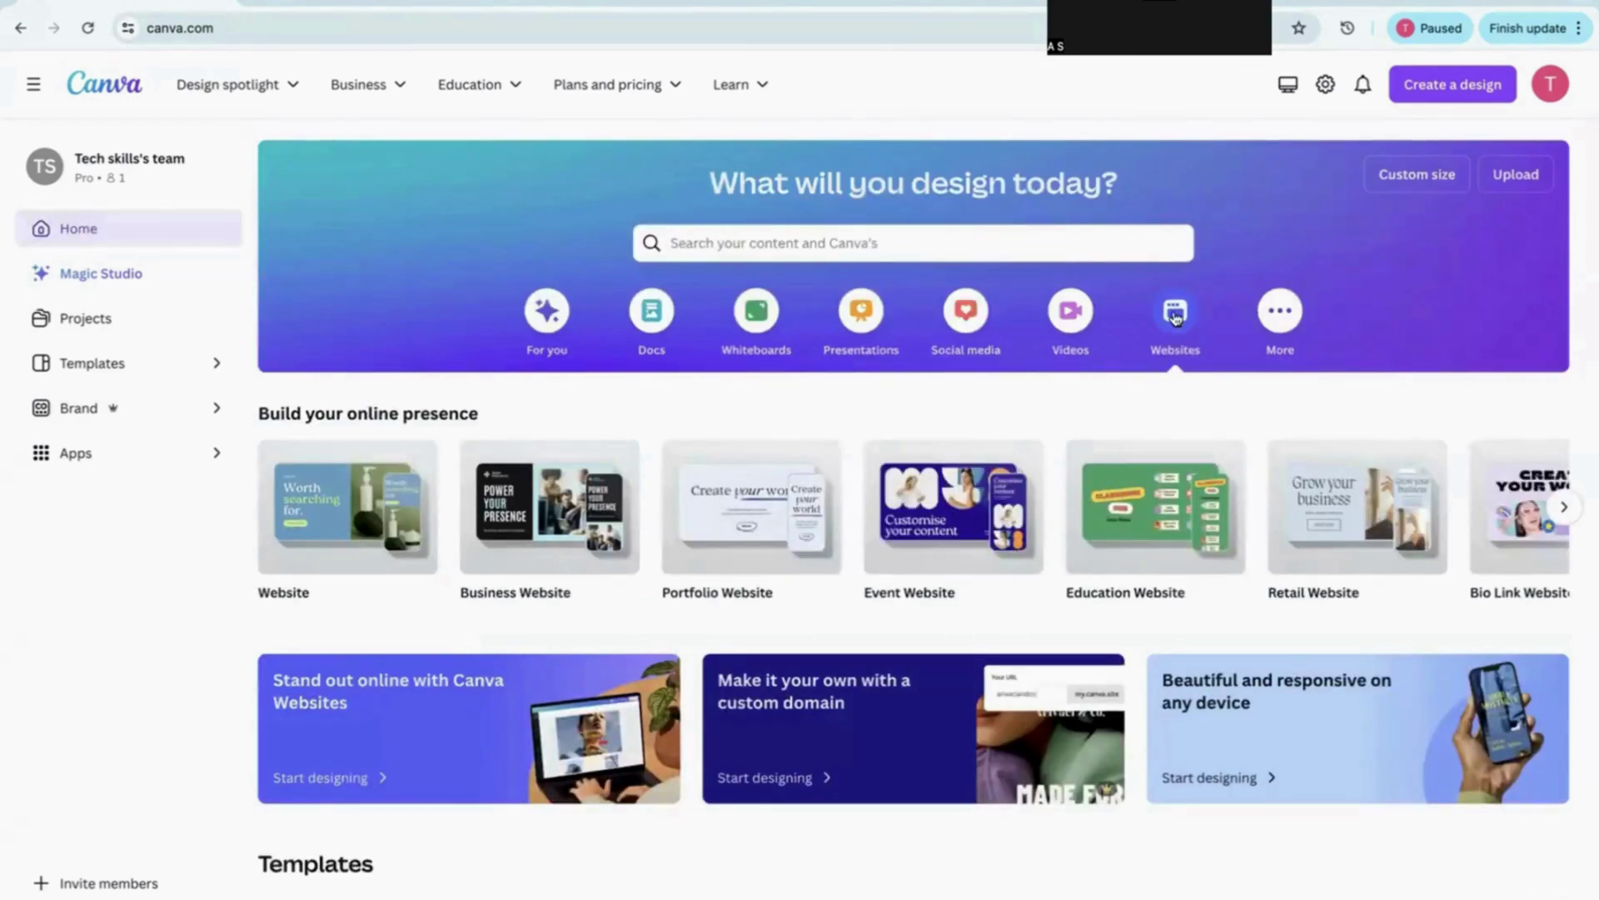
pyautogui.moveTo(367, 538)
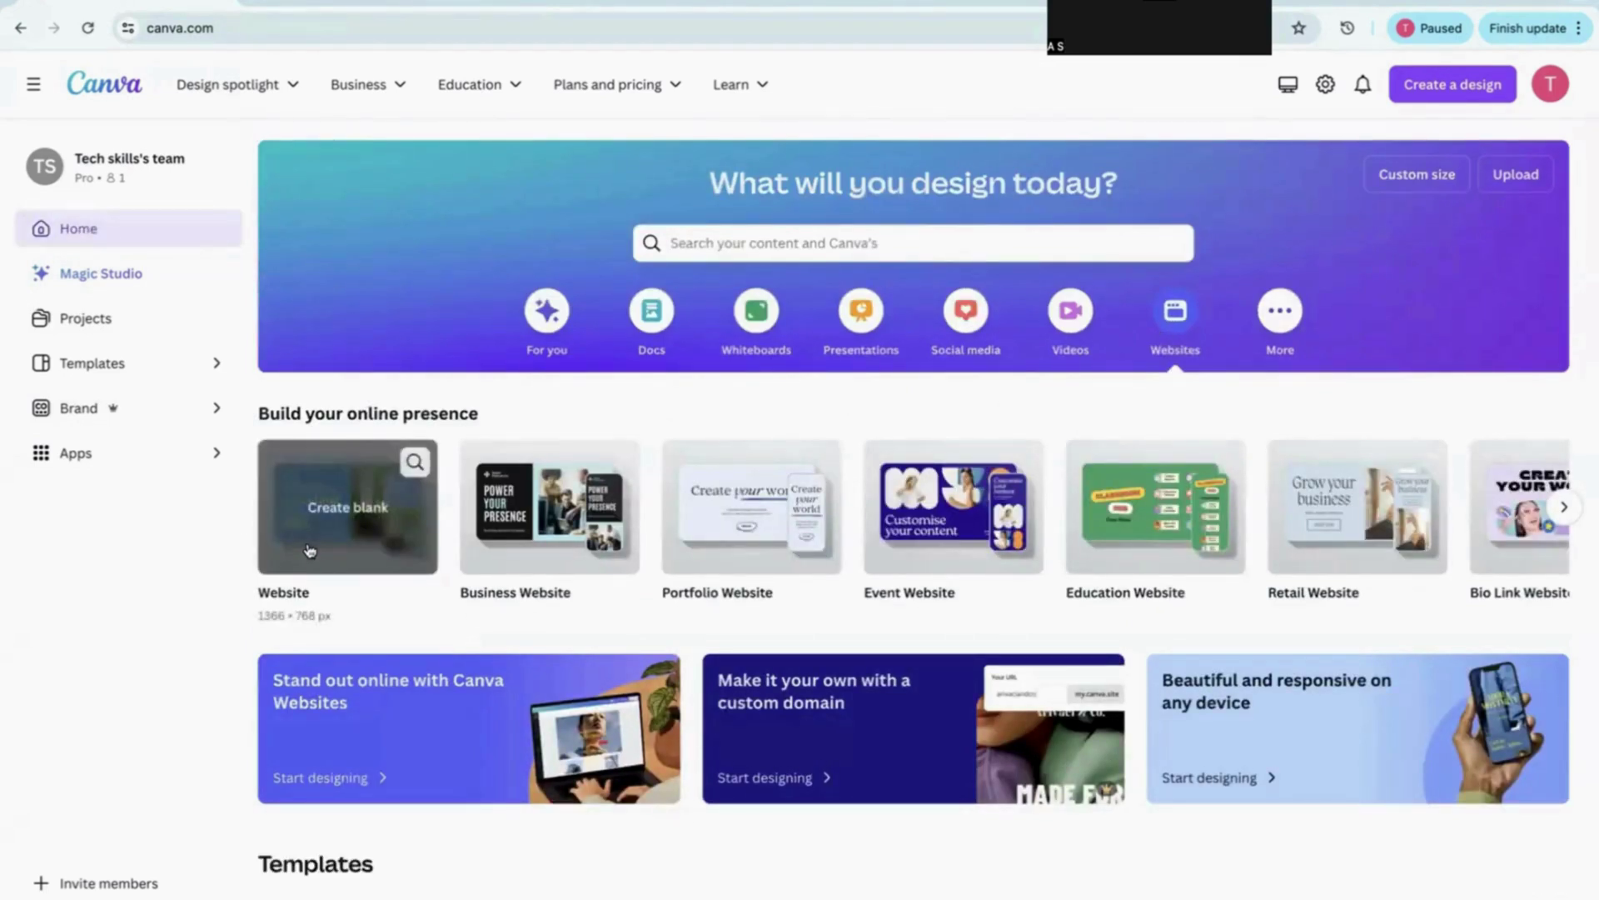
pyautogui.click(330, 513)
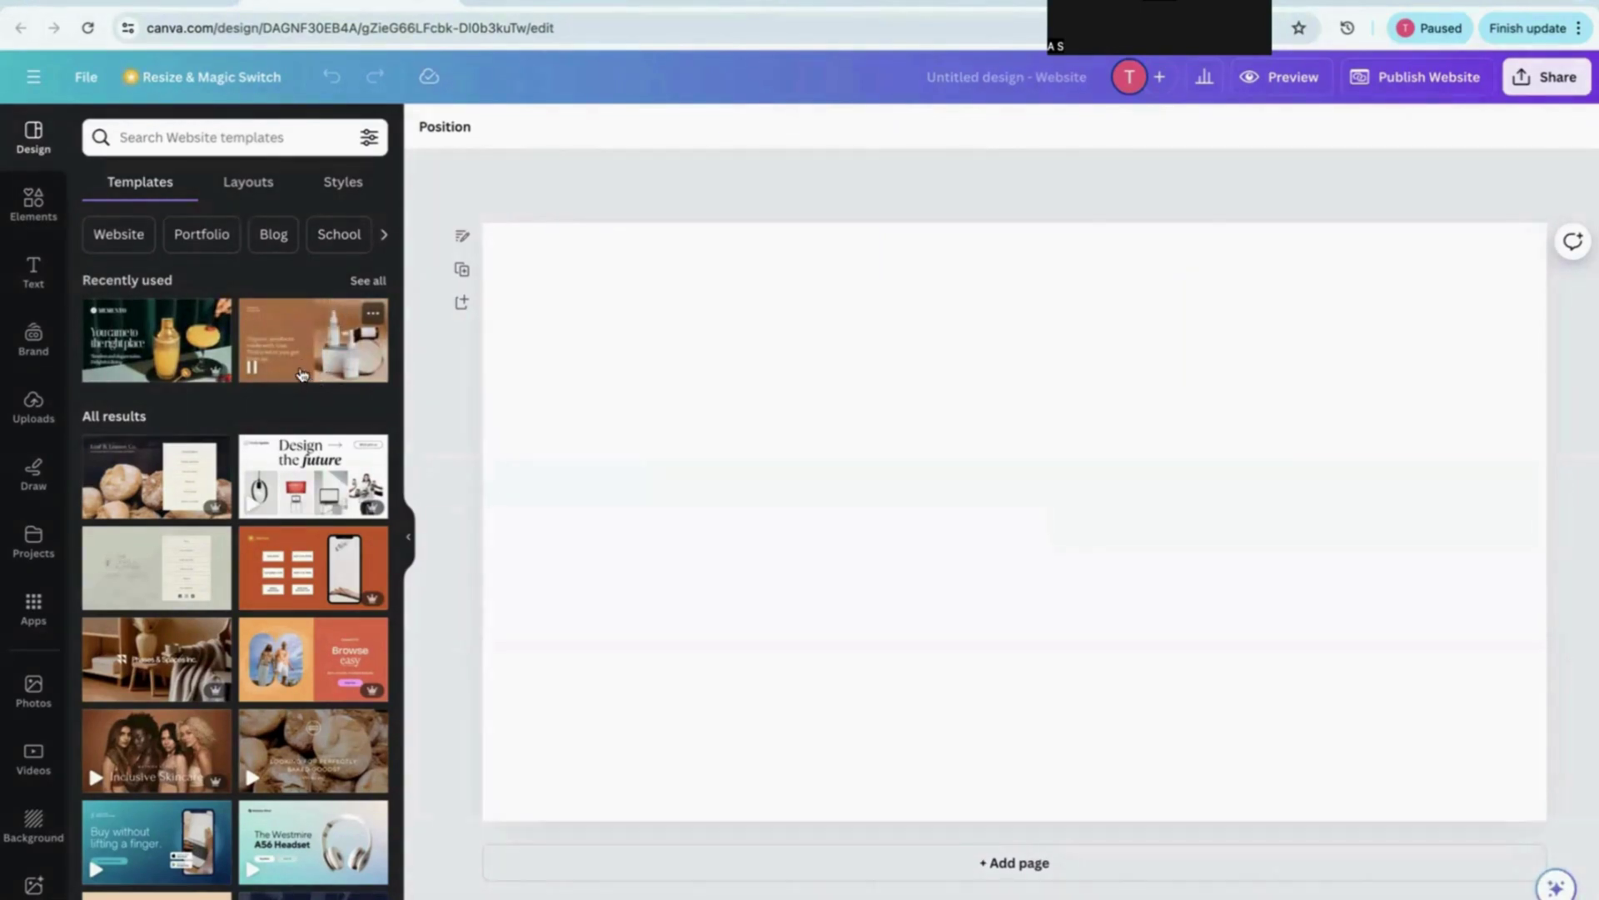
pyautogui.click(301, 374)
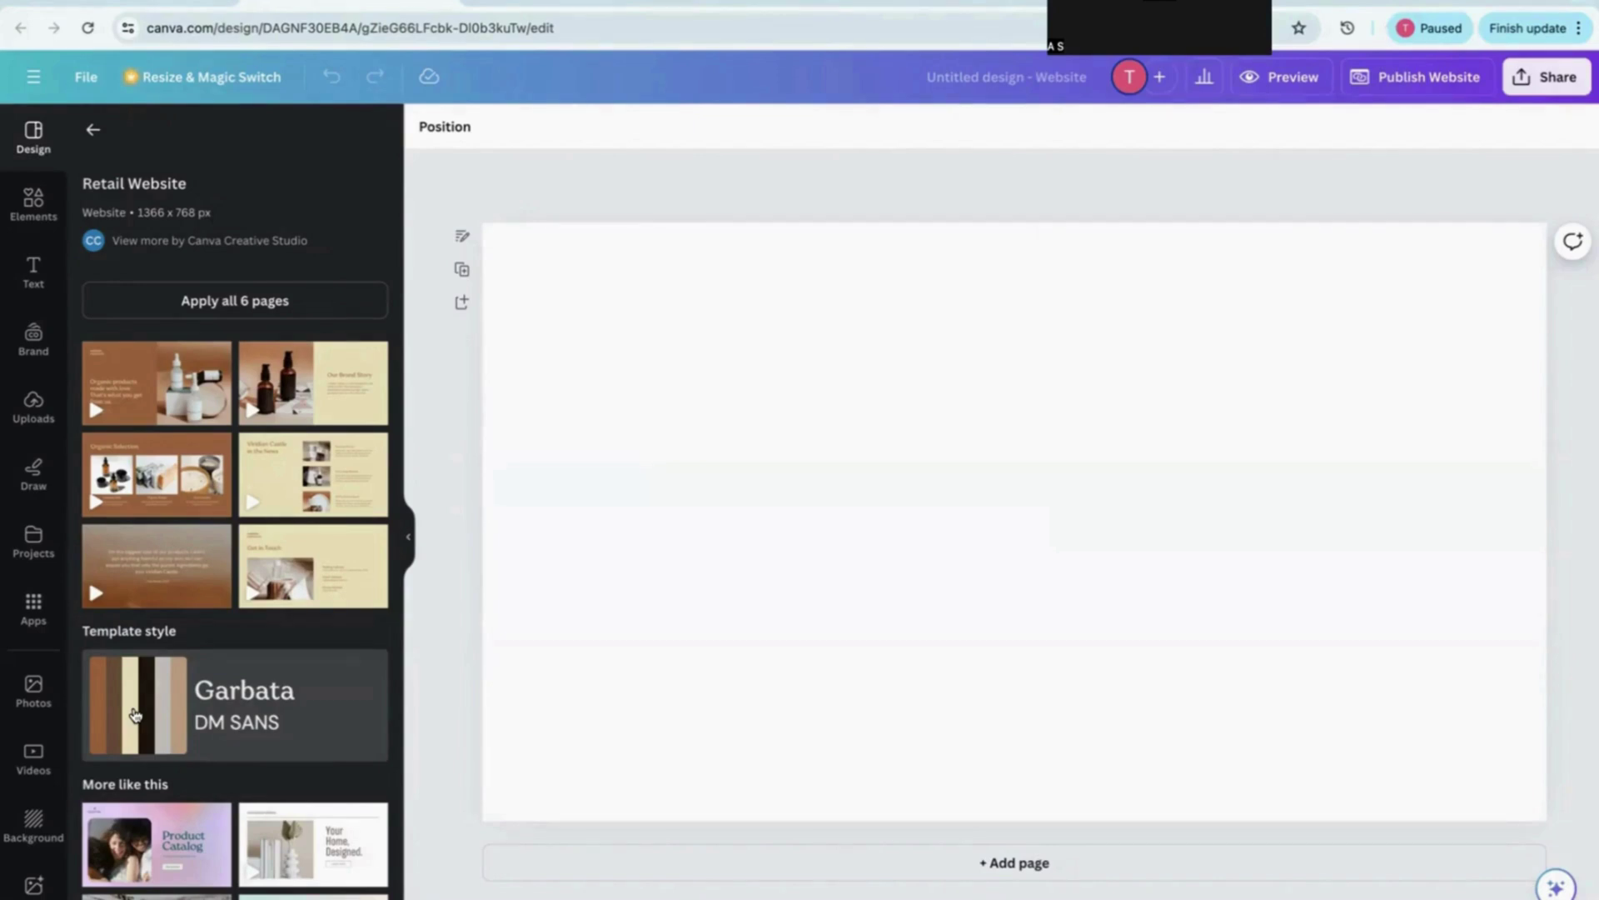
# Apply the Garbata and DM Sans template style to the blank page and shuffle its colours twice
pyautogui.click(135, 714)
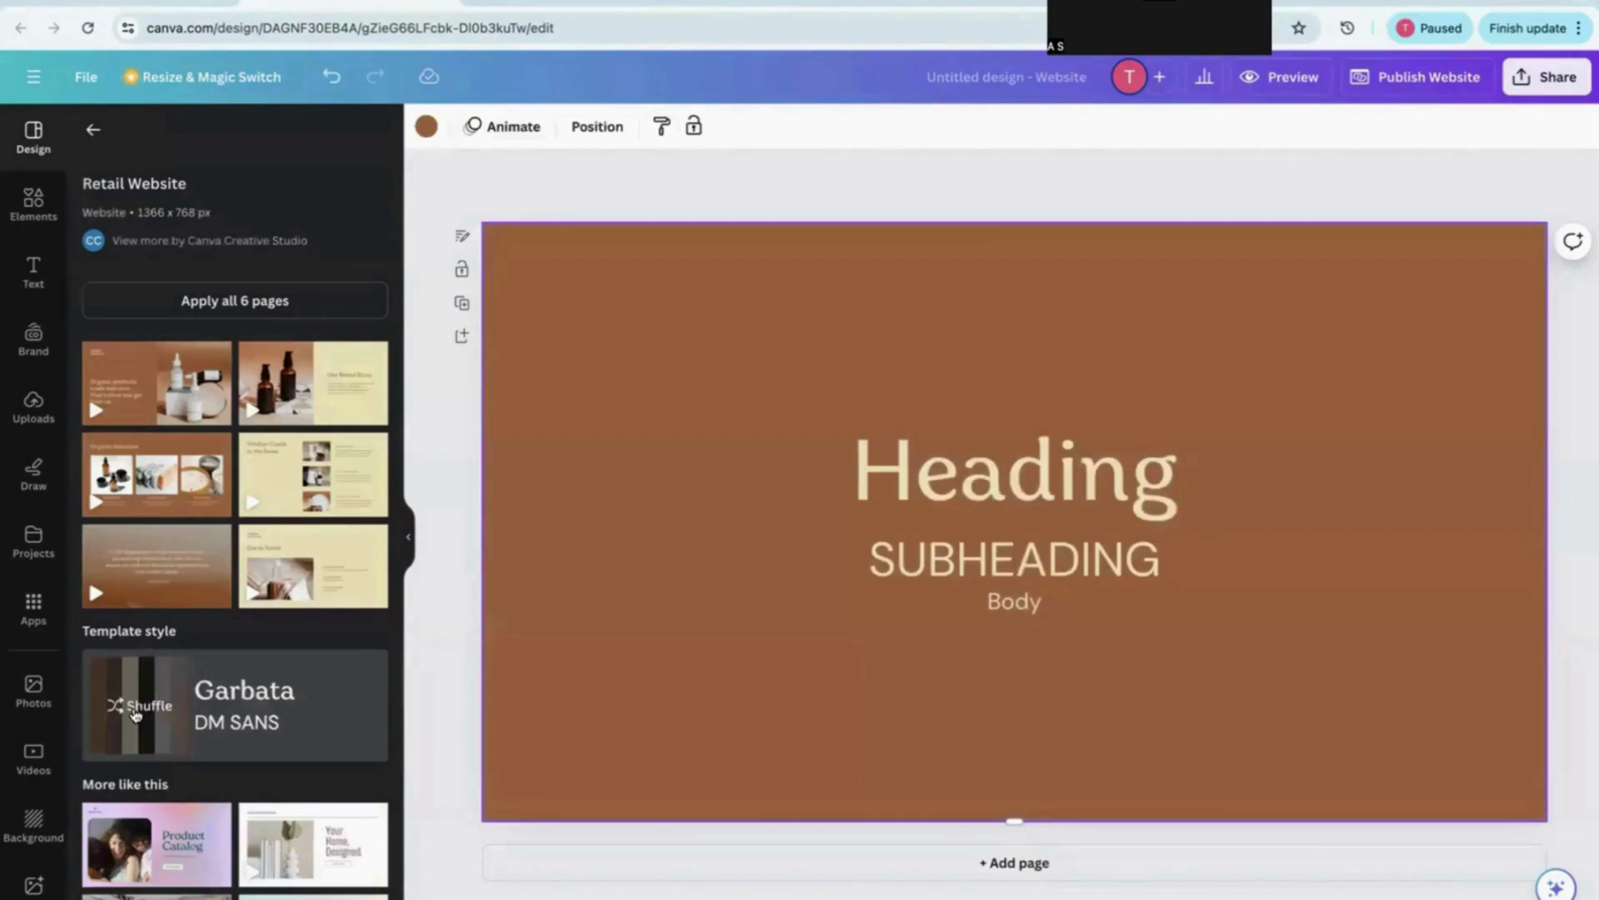
pyautogui.click(135, 714)
pyautogui.click(135, 714)
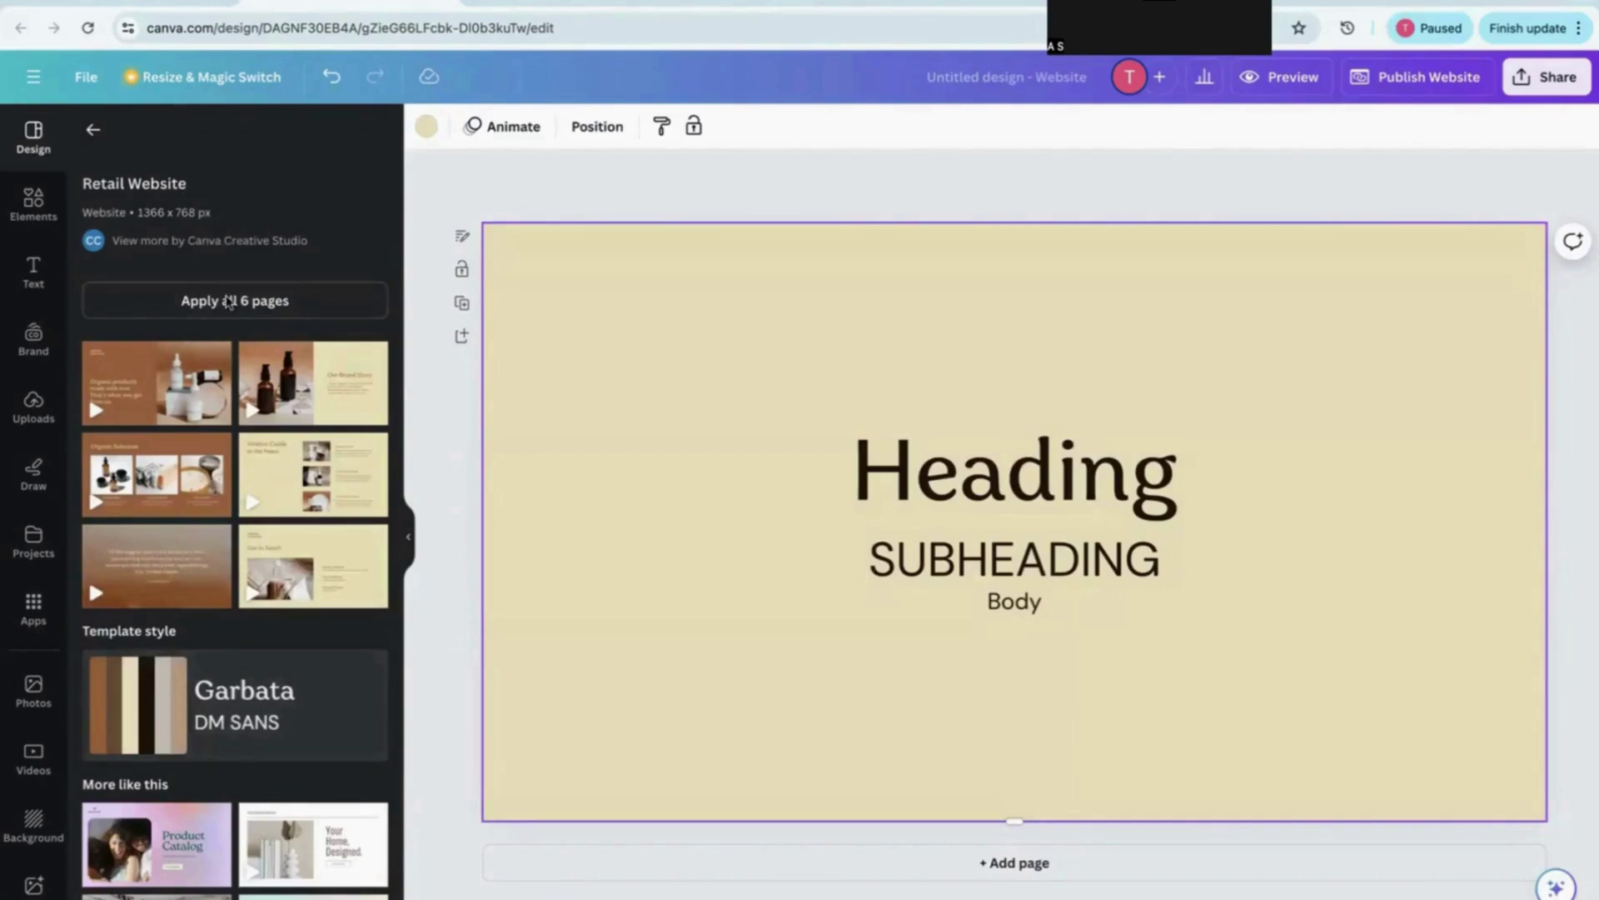
# Replace all pages of the design with the six Retail Website template pages
pyautogui.click(208, 304)
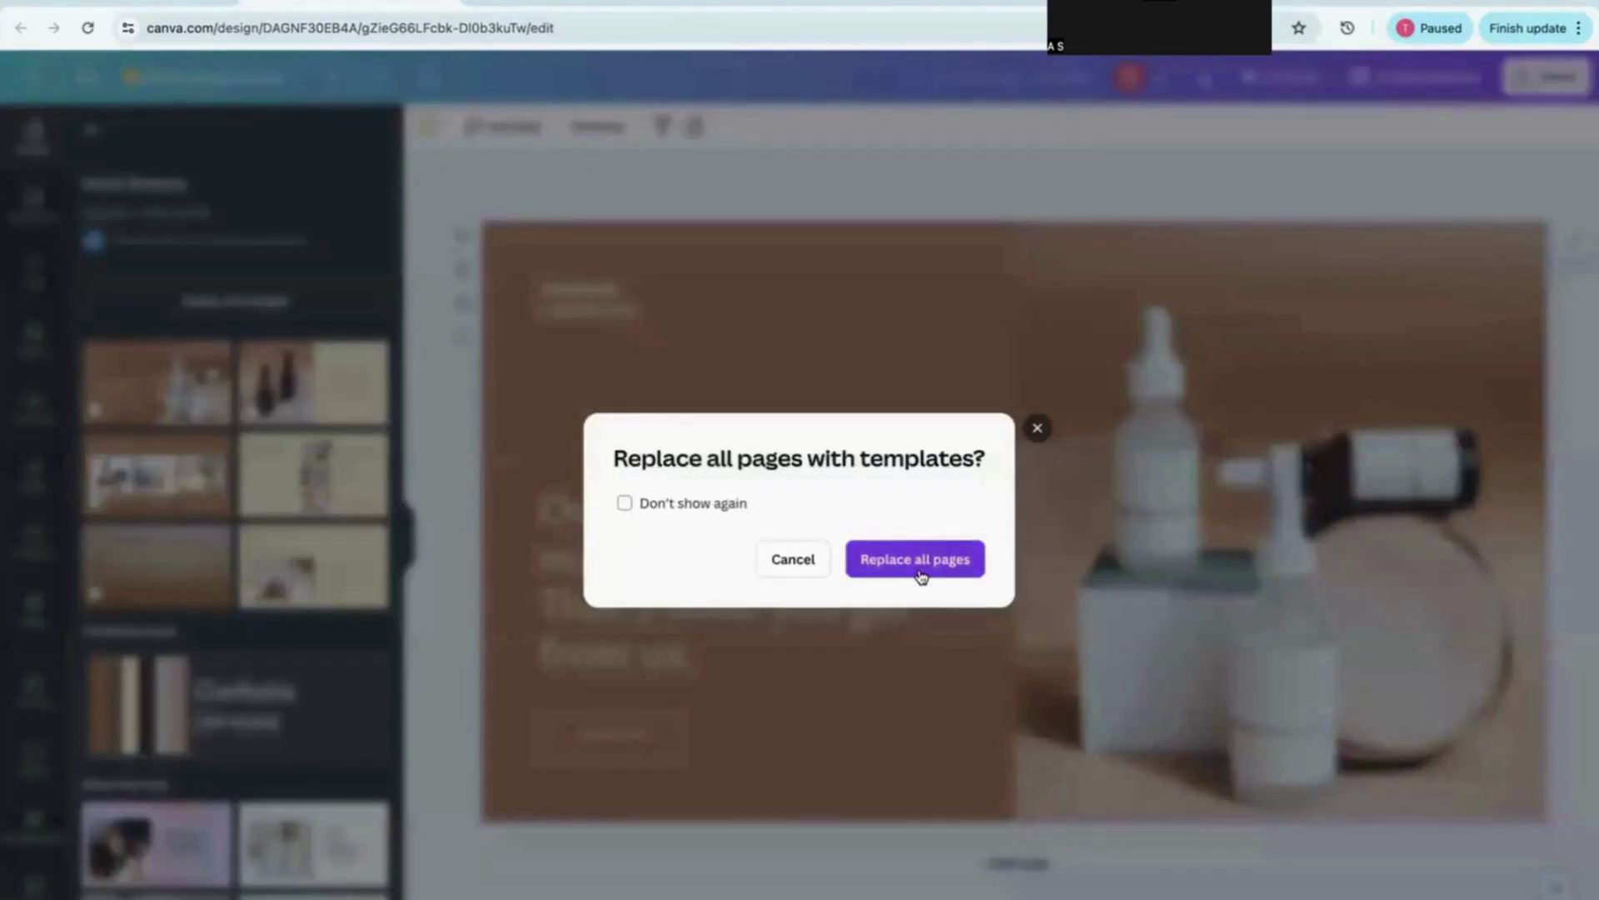
pyautogui.click(921, 572)
# Review all sections of the applied retail website, from the opening banner down to the contact section
pyautogui.scroll(-10, 919, 575)
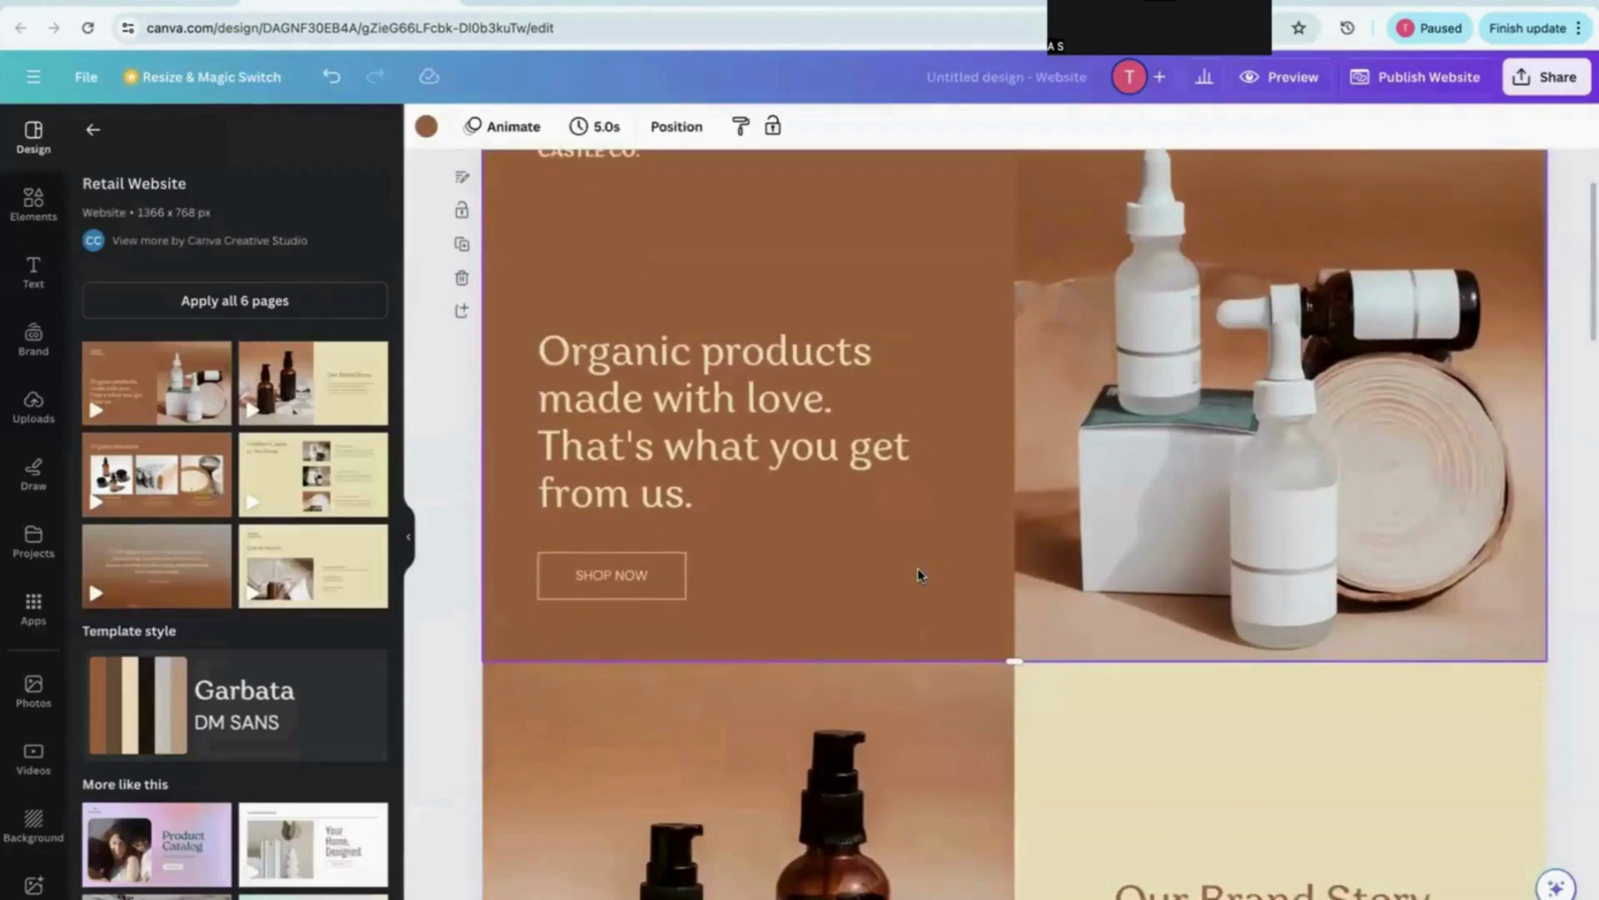
pyautogui.scroll(-7, 919, 574)
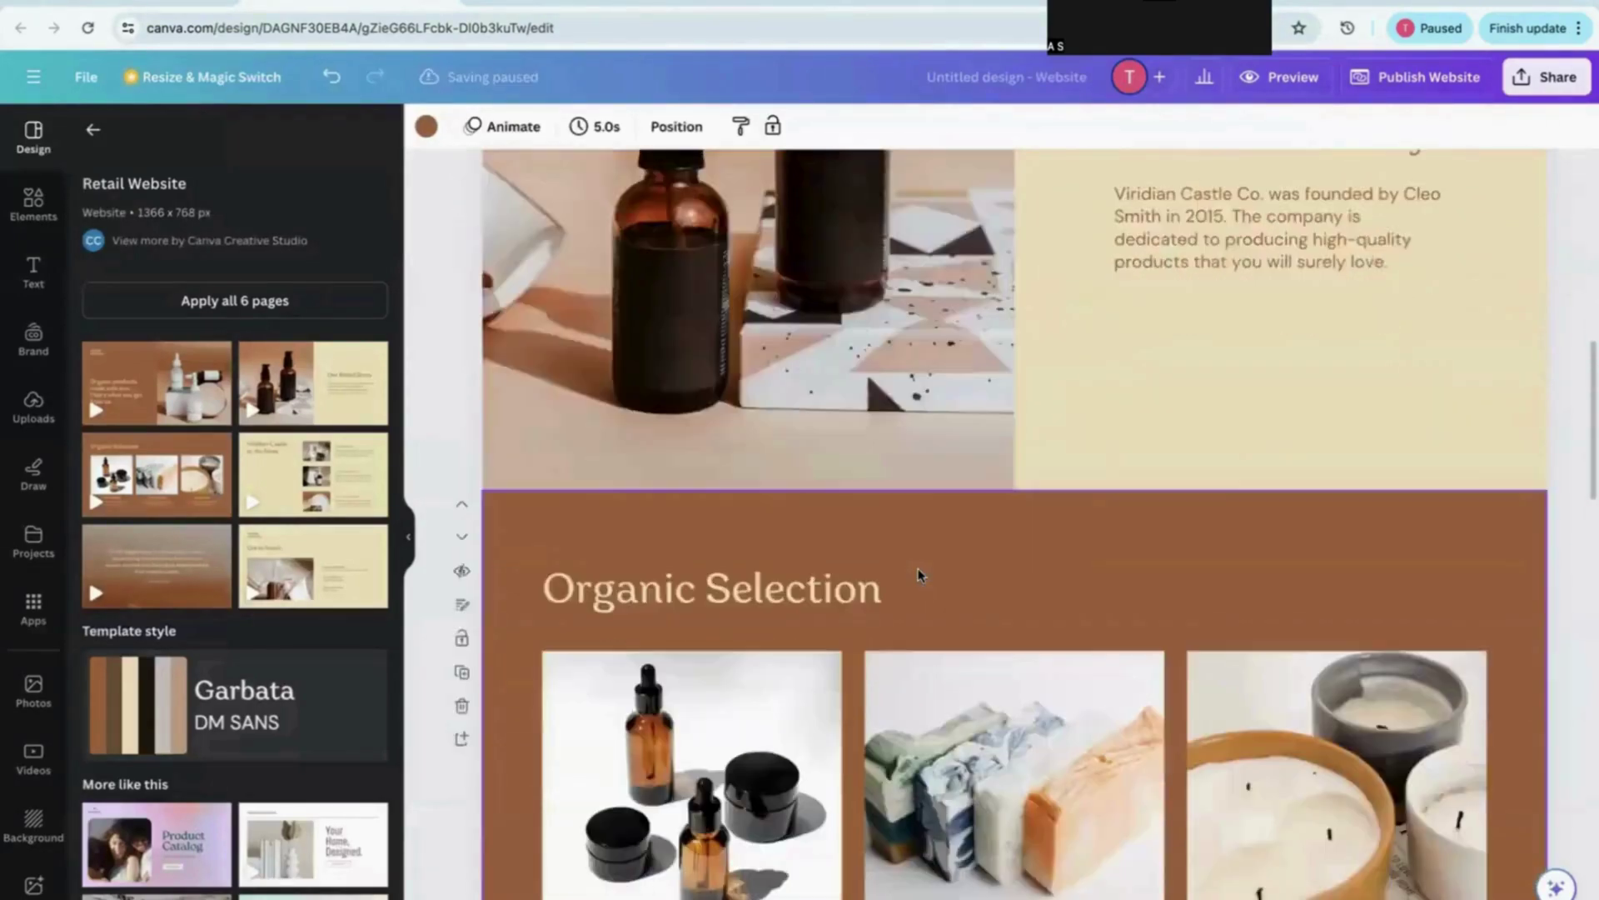
pyautogui.scroll(-8, 919, 575)
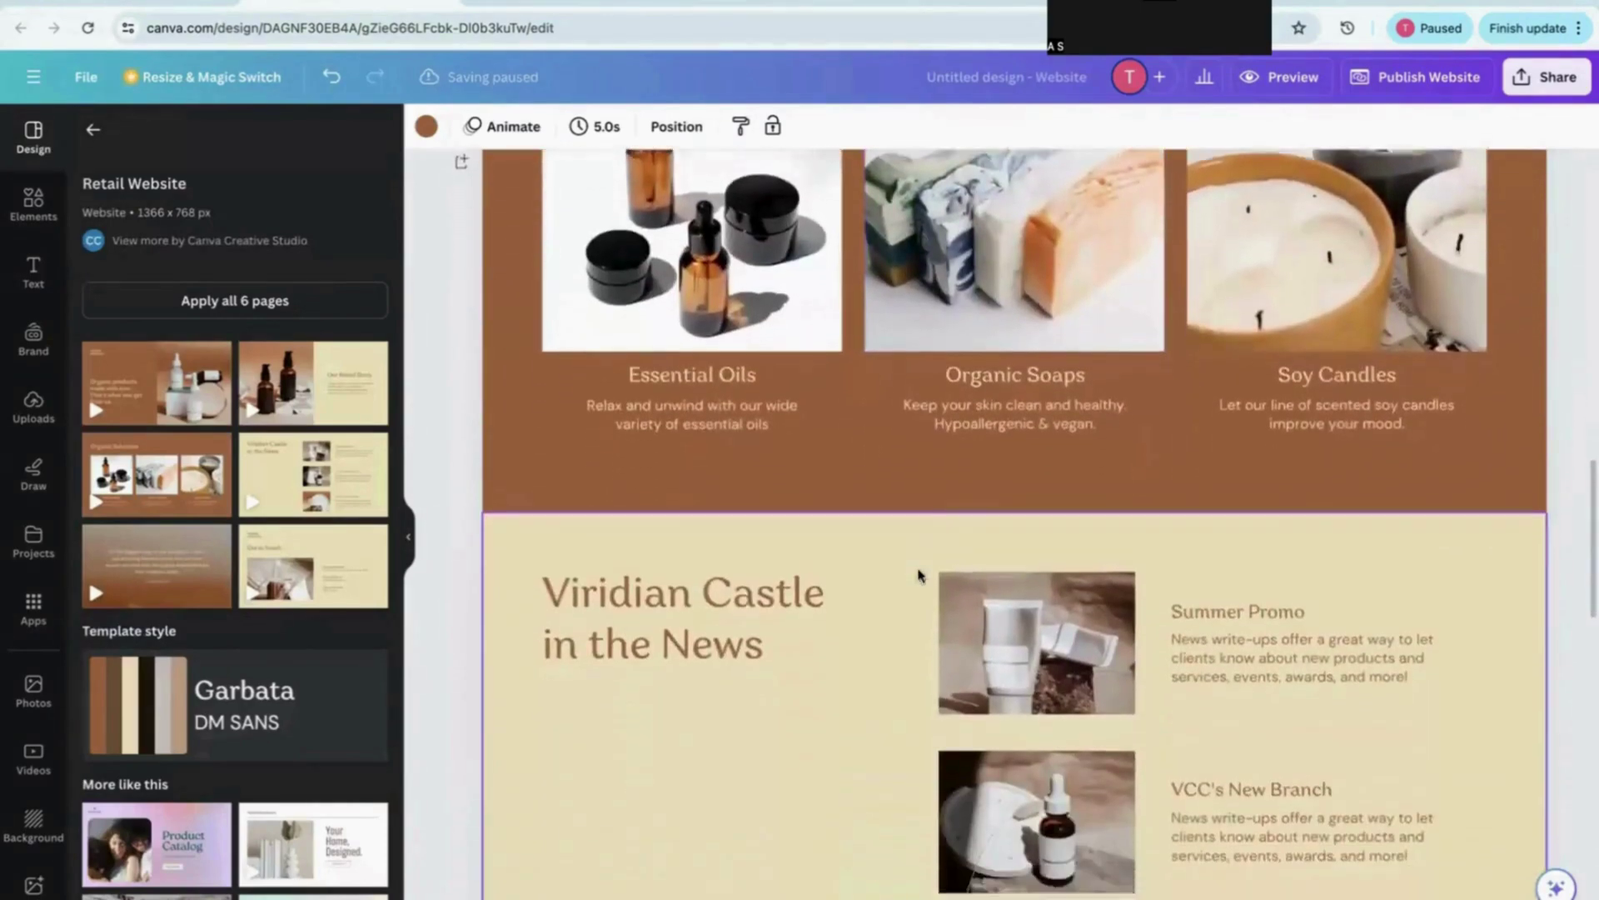
pyautogui.scroll(-10, 920, 575)
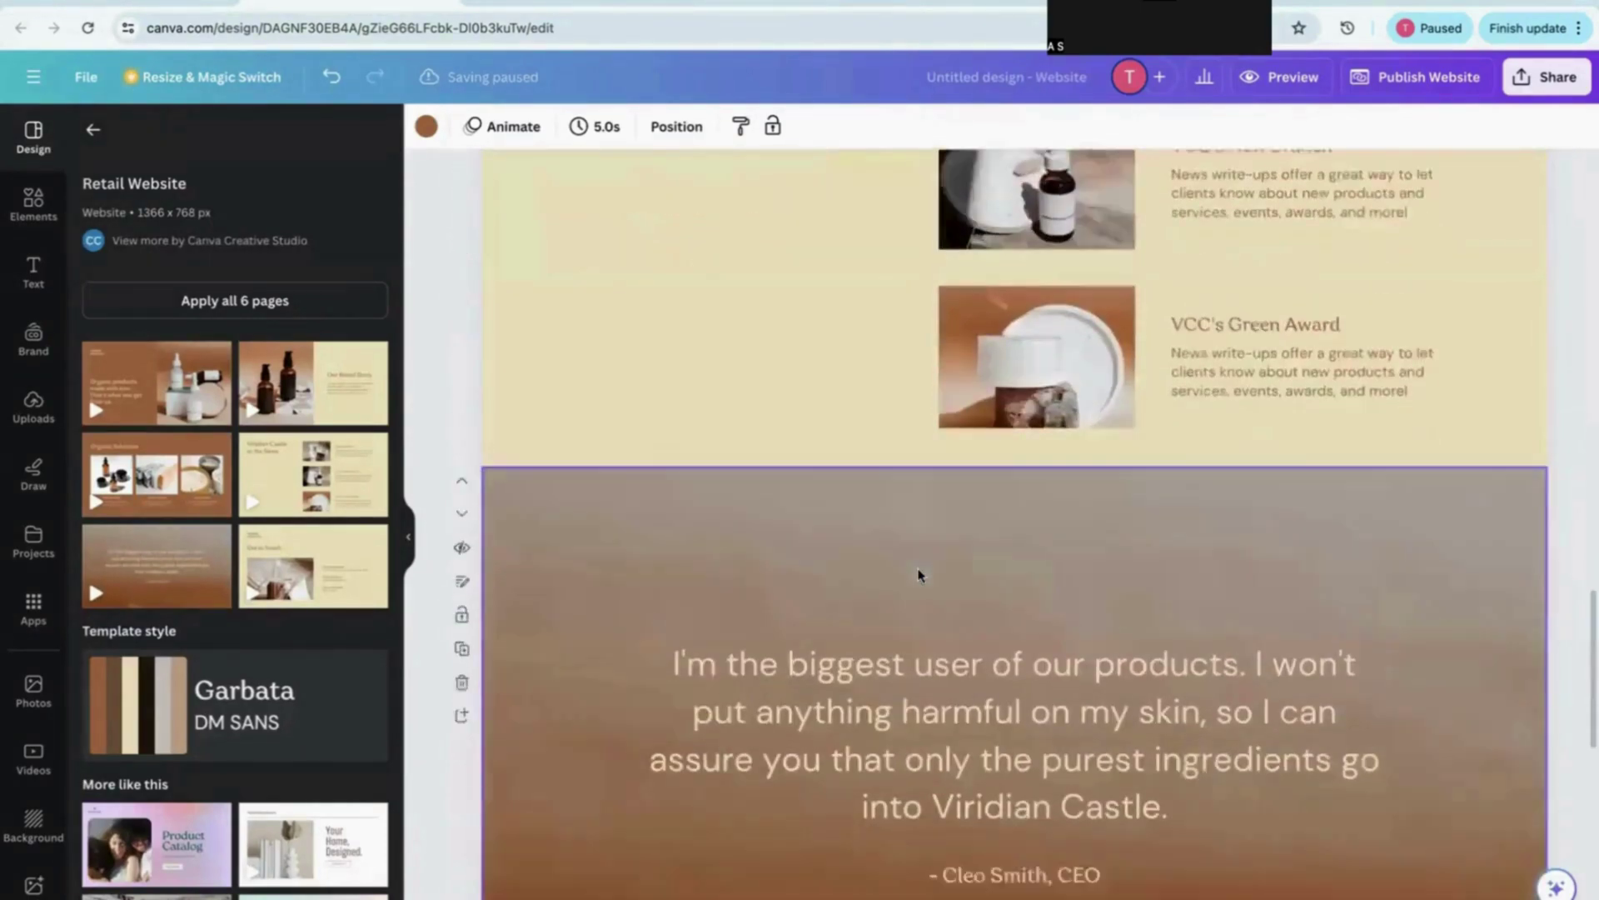
pyautogui.scroll(-4, 919, 575)
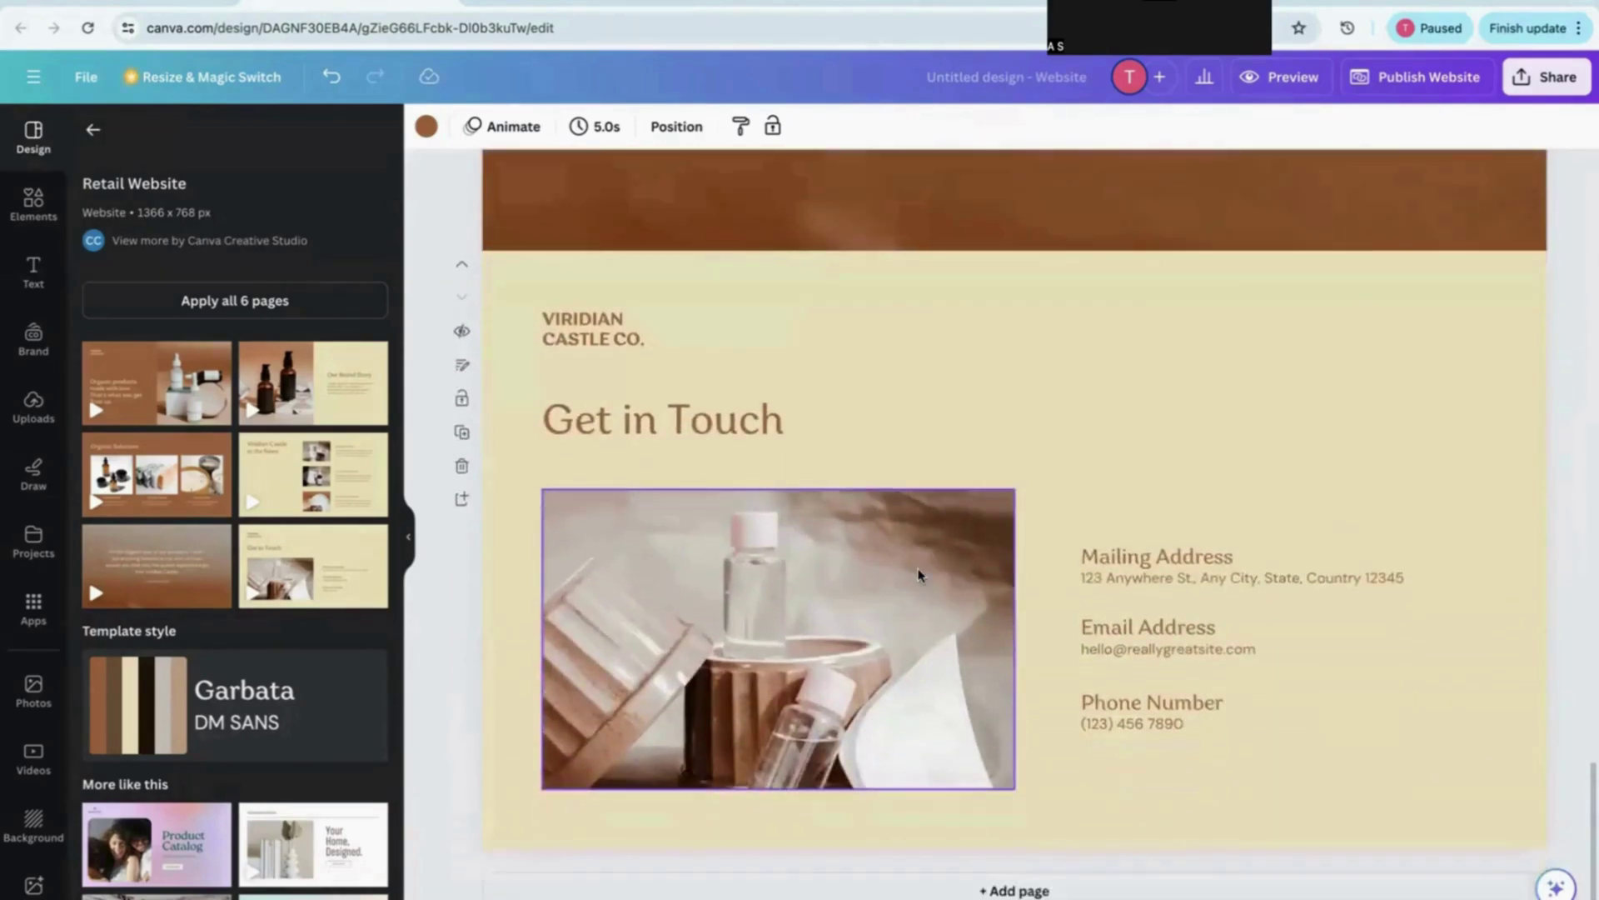
pyautogui.scroll(20, 919, 575)
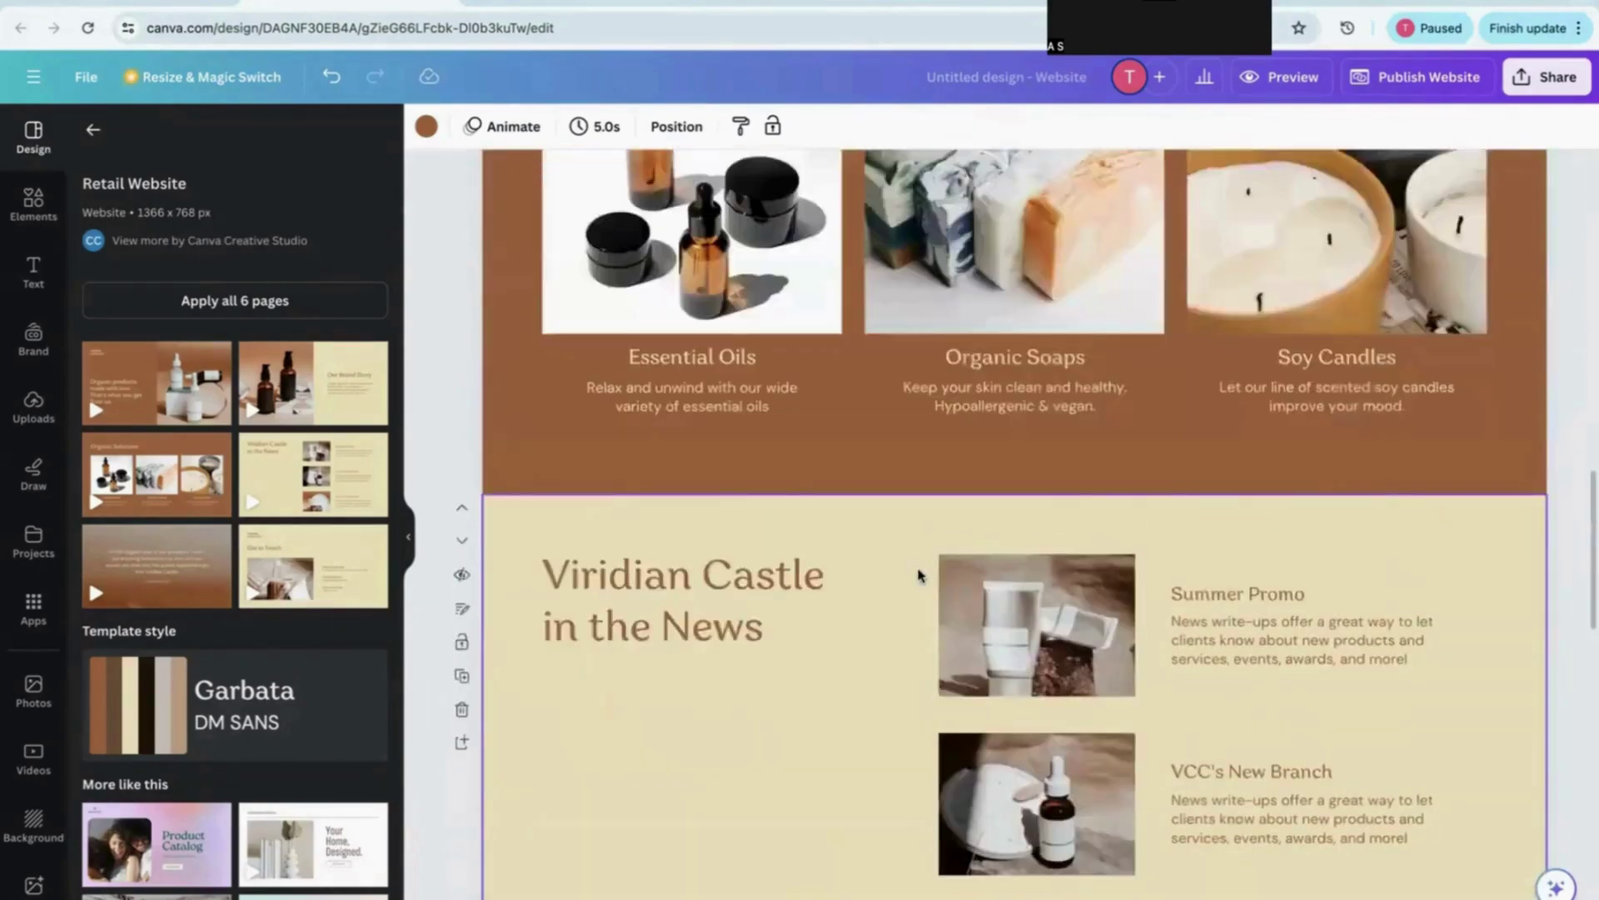
pyautogui.scroll(8, 920, 575)
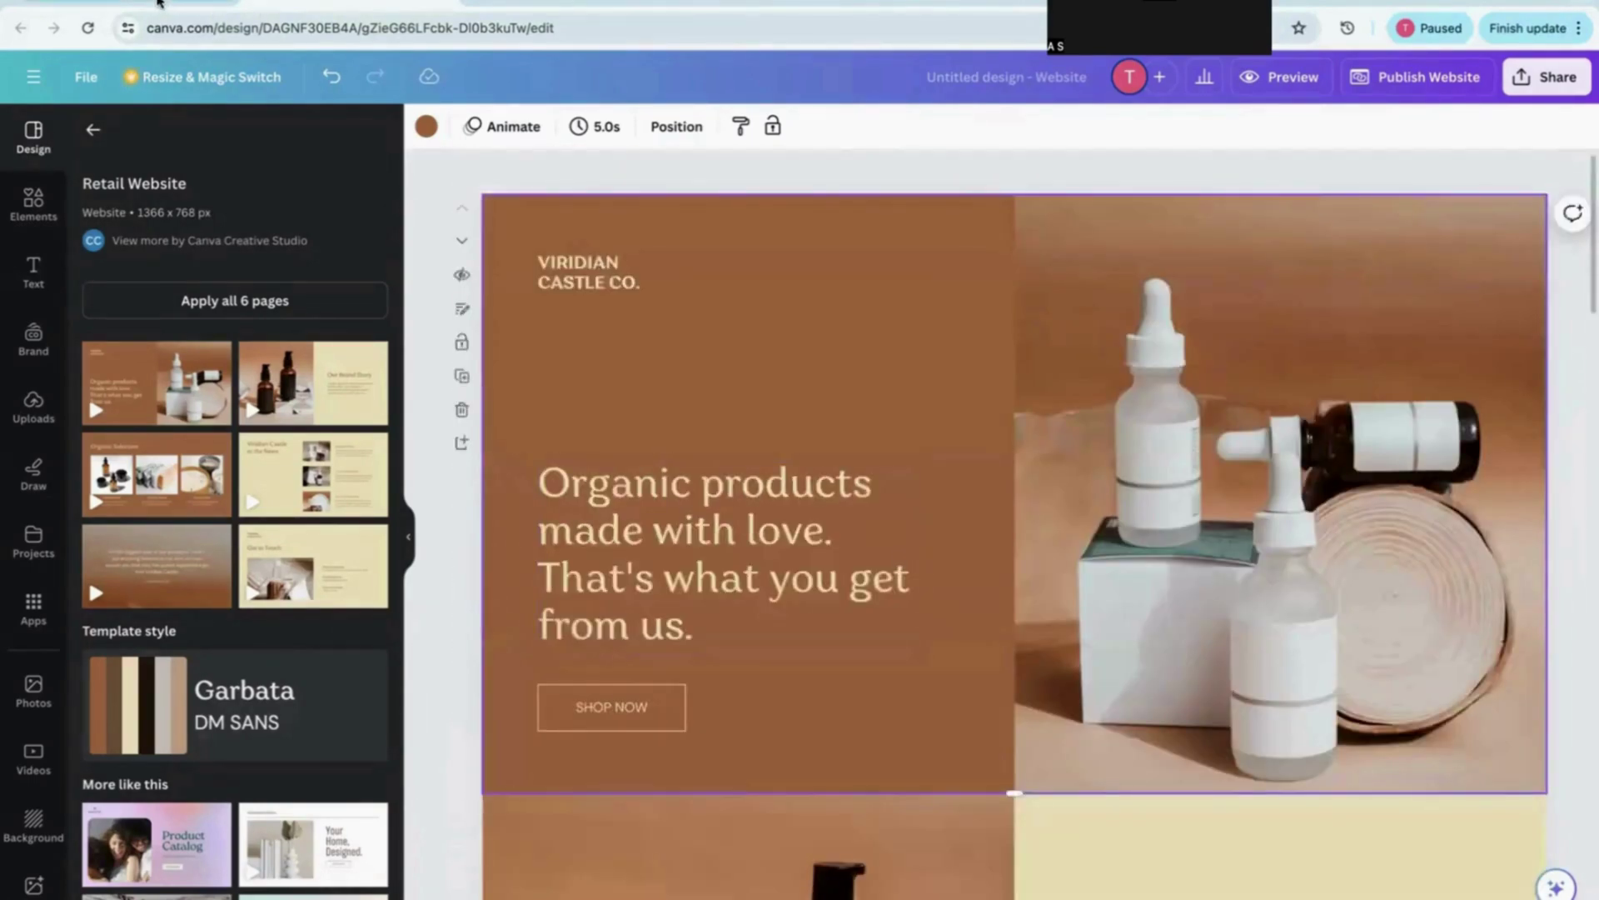
# Return to the Canva home page and create a blank Service Website design
pyautogui.click(152, 2)
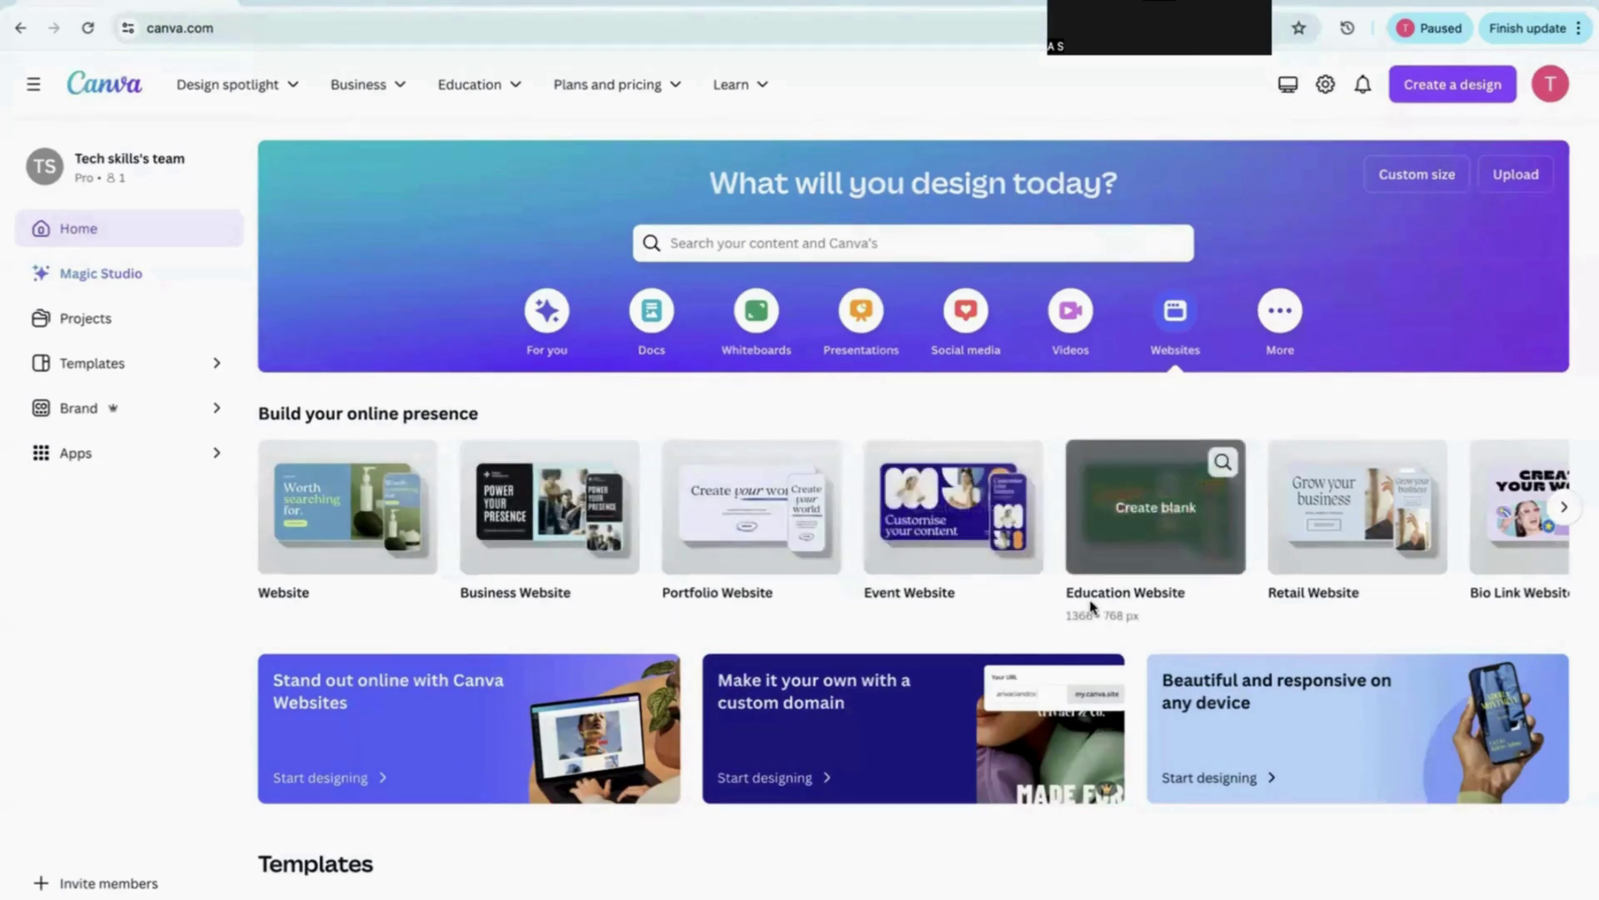
pyautogui.click(1564, 508)
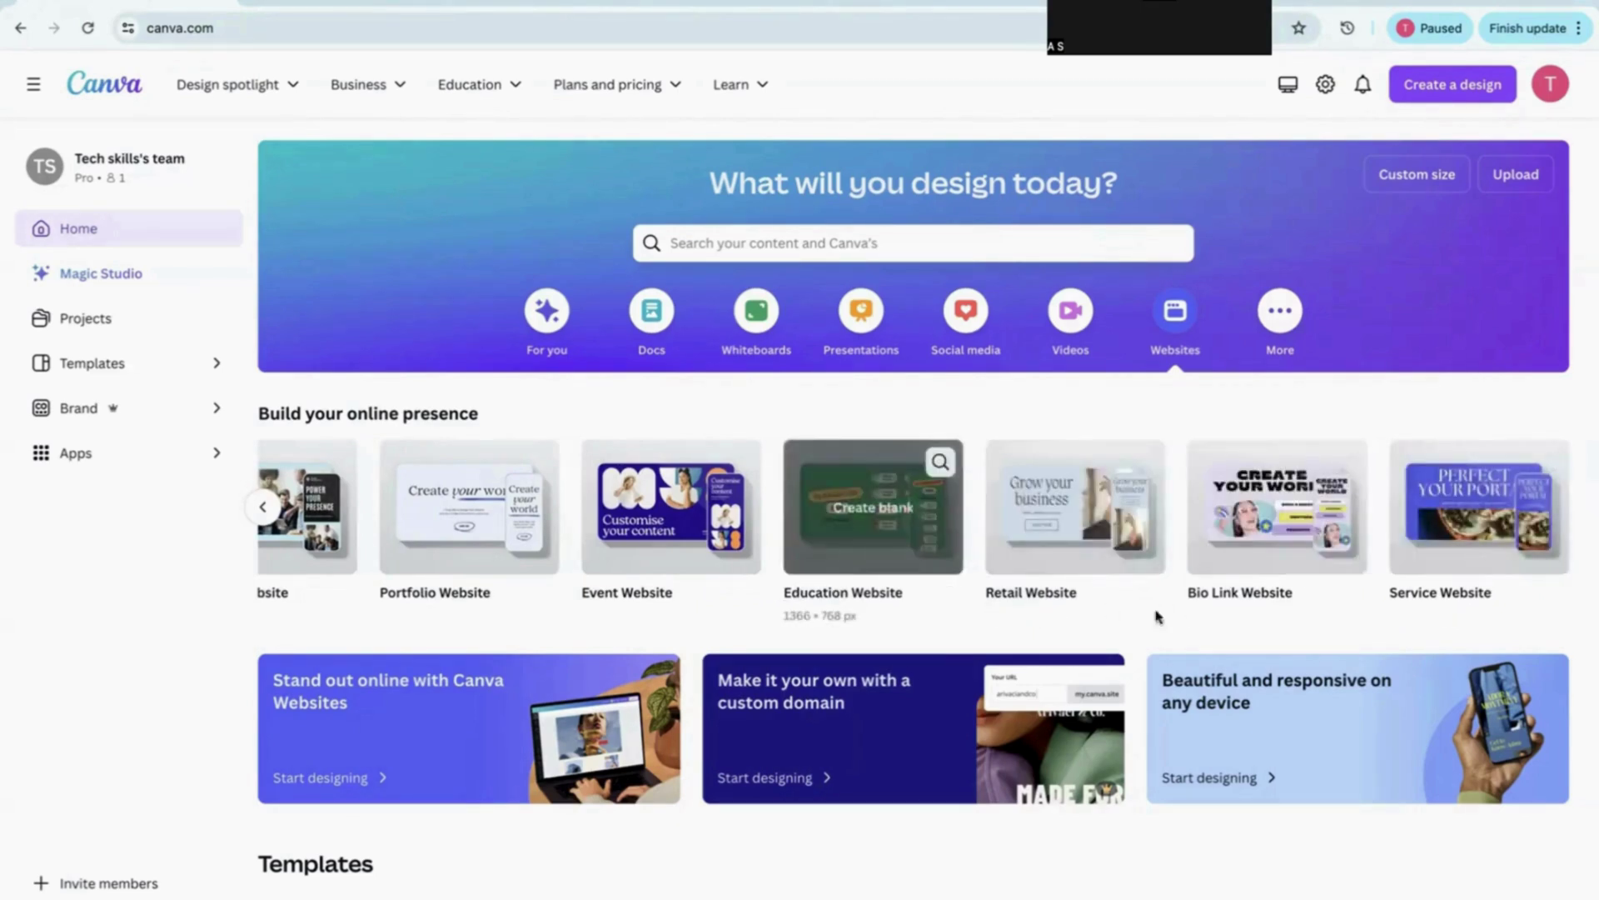
pyautogui.click(1450, 560)
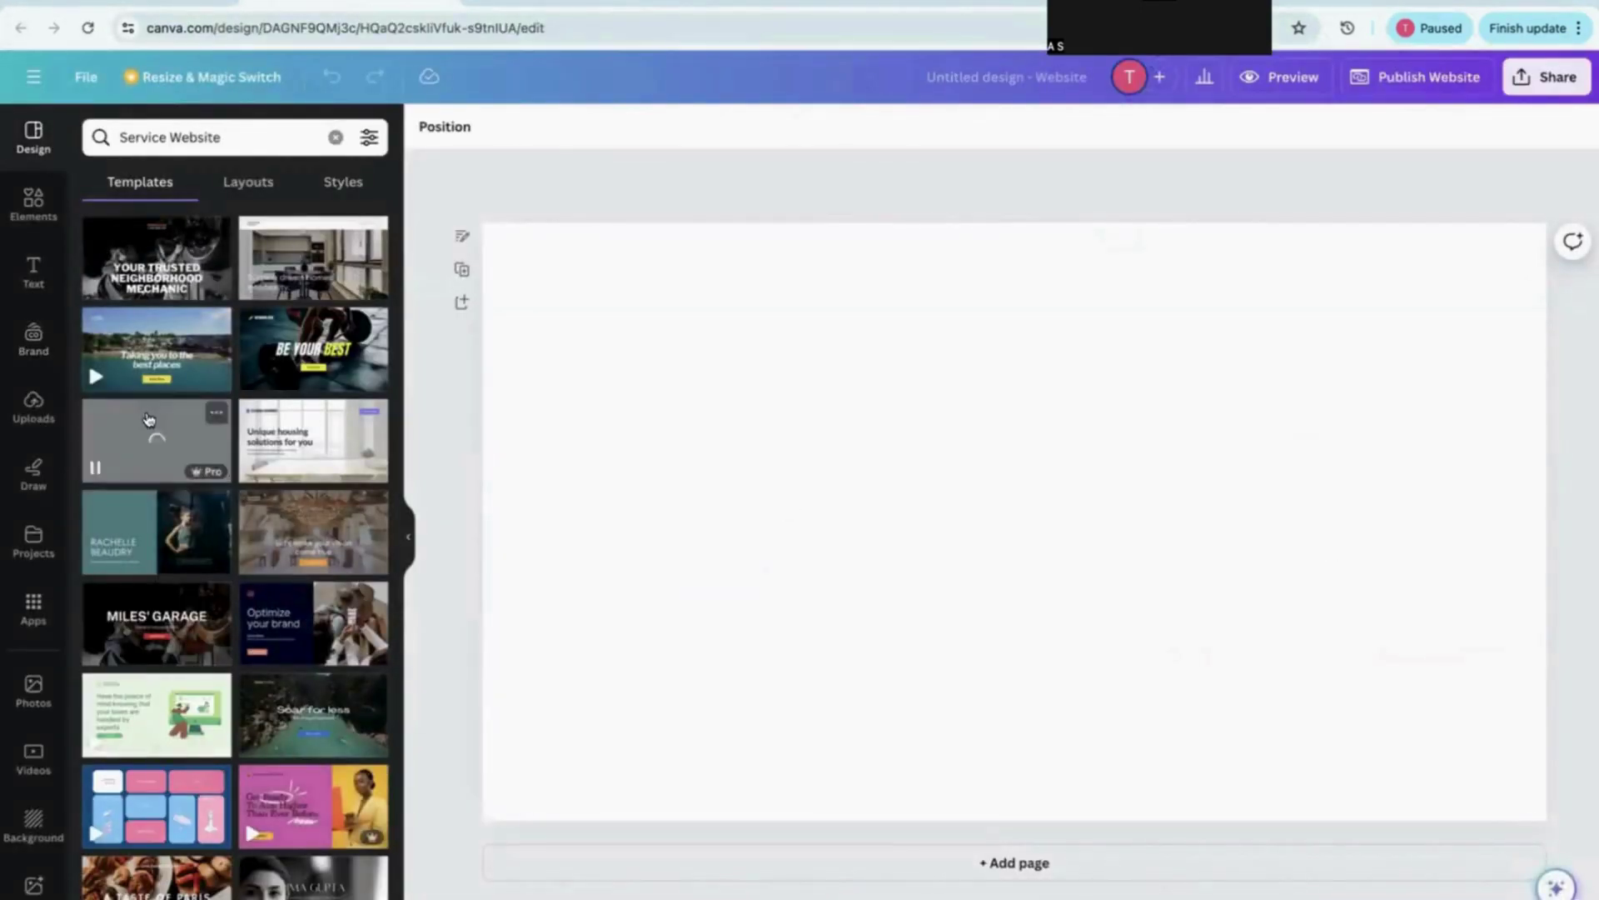
# Apply all five pages of the "A Taste of Paris" food and restaurant template to the design and review them
pyautogui.scroll(-3, 175, 725)
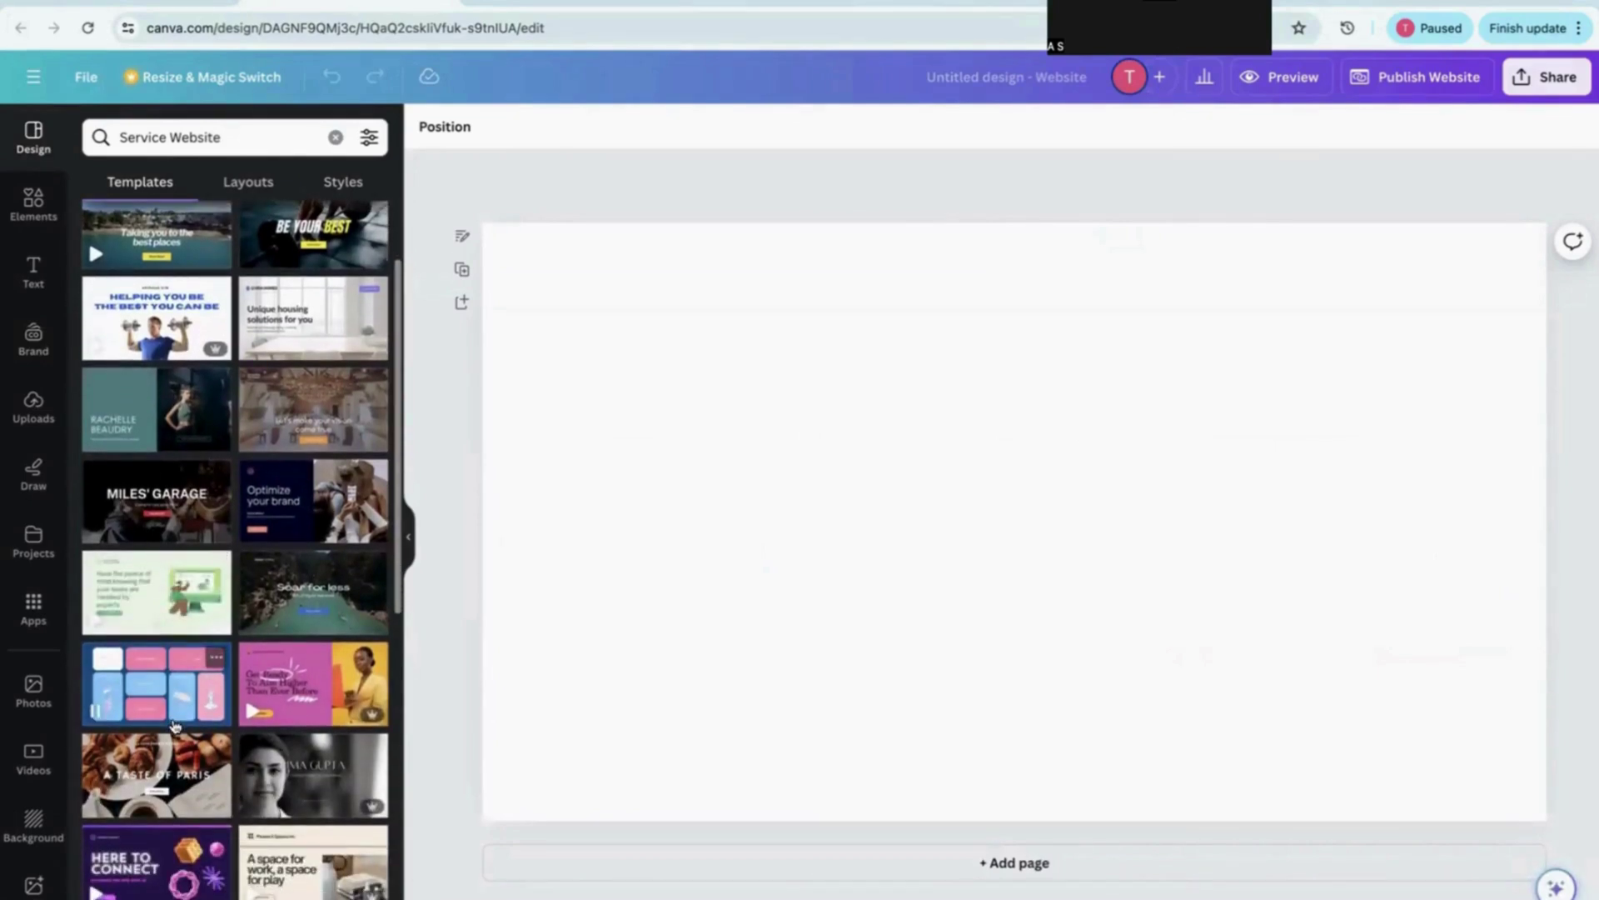
pyautogui.scroll(-2, 175, 724)
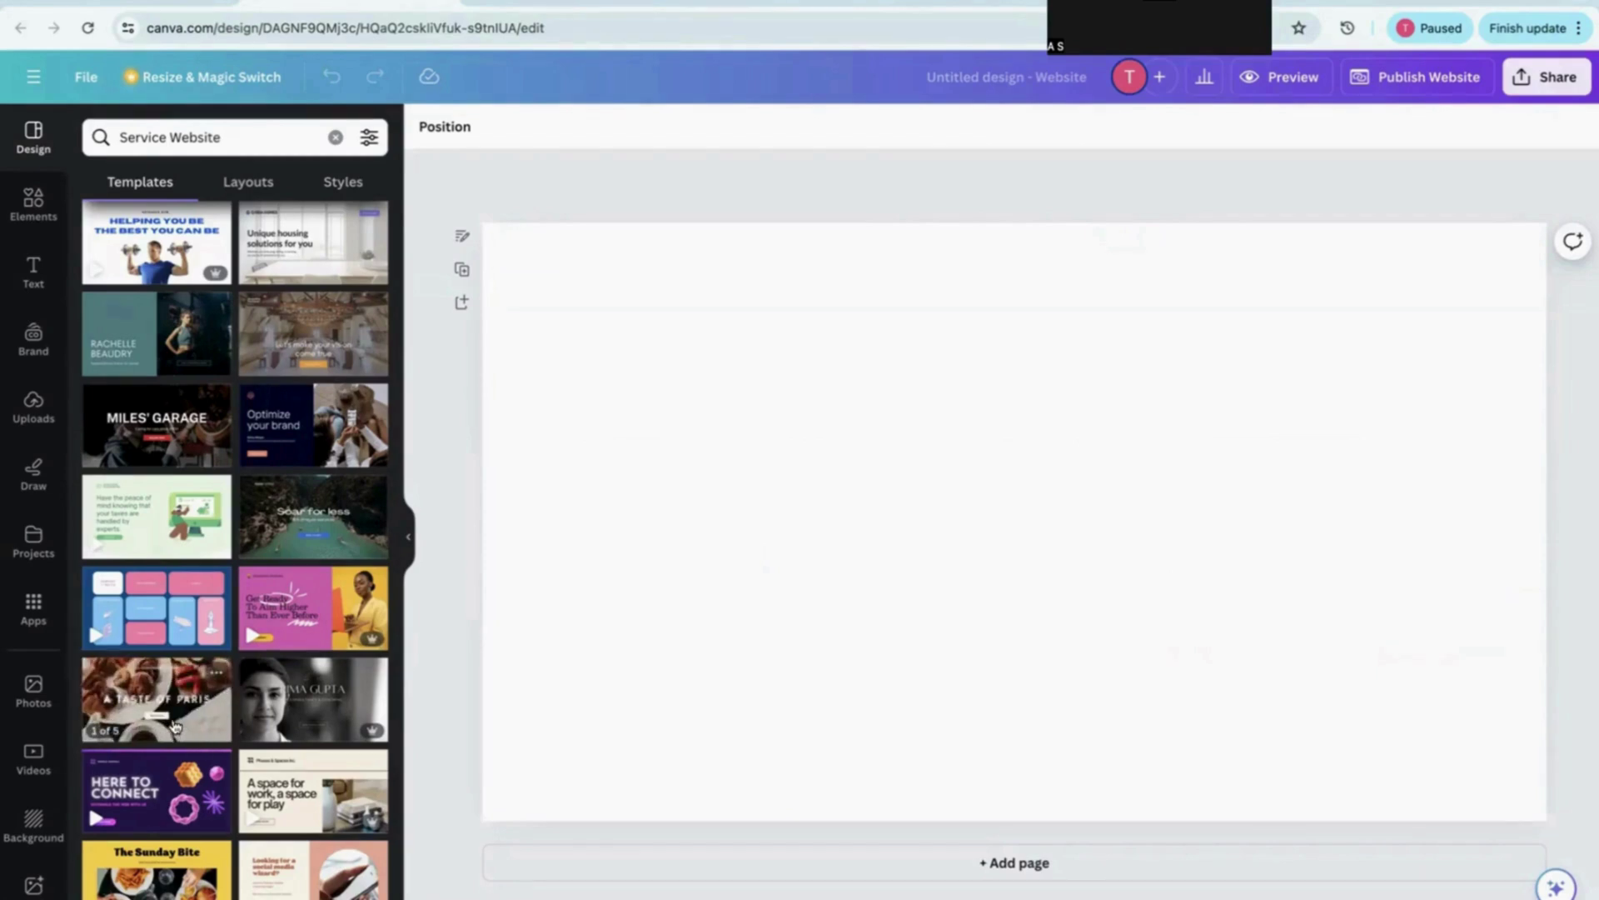
pyautogui.click(175, 726)
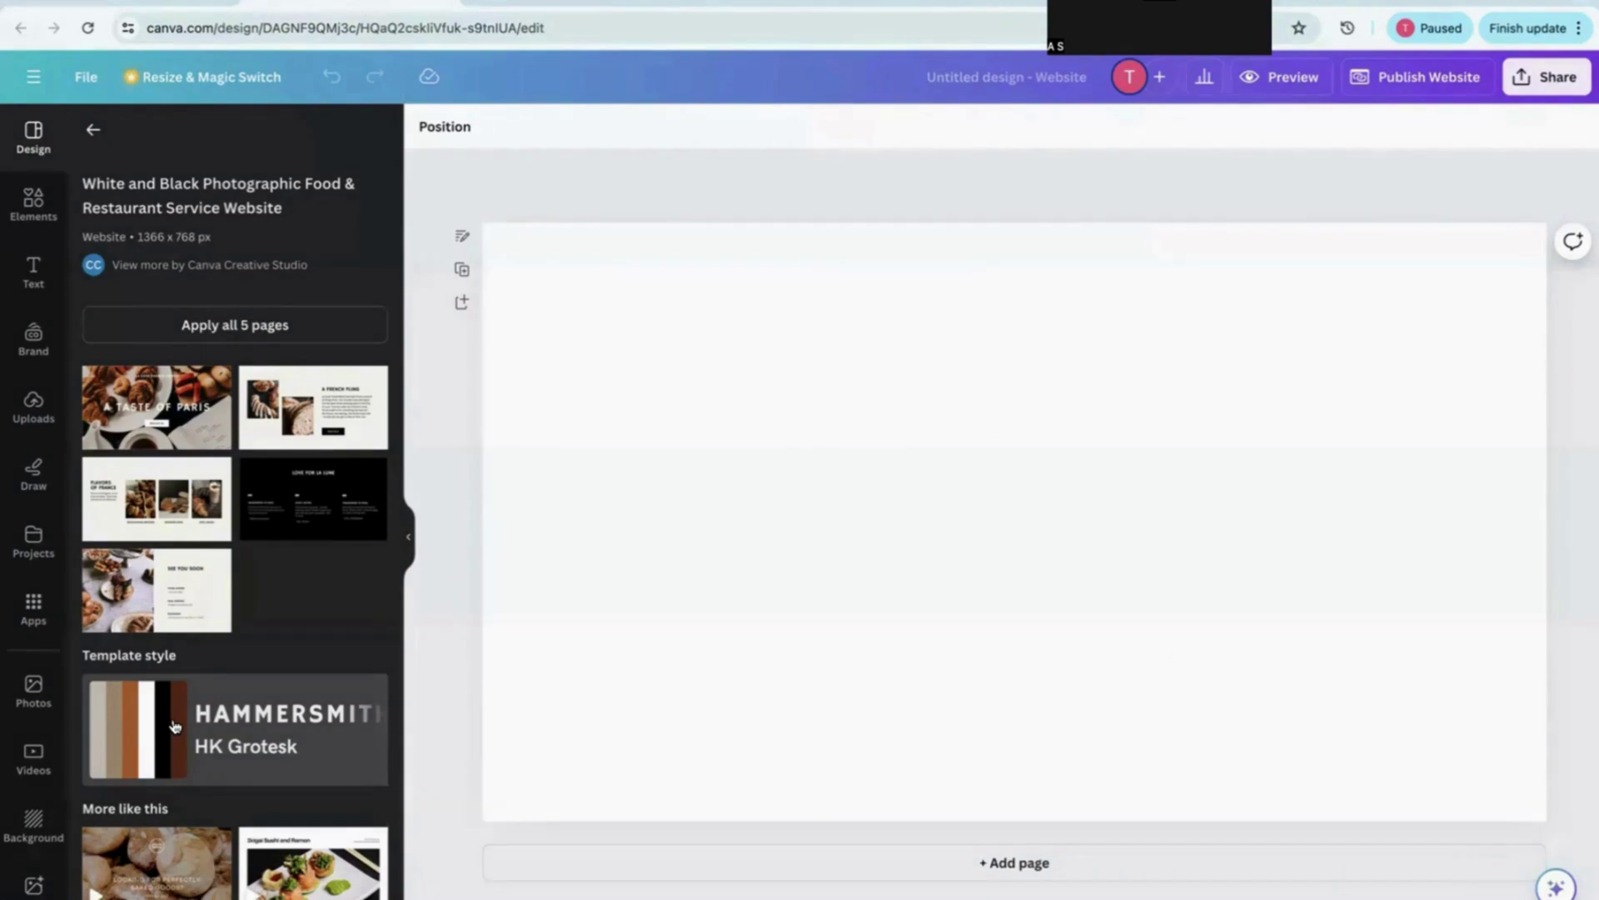
pyautogui.click(200, 329)
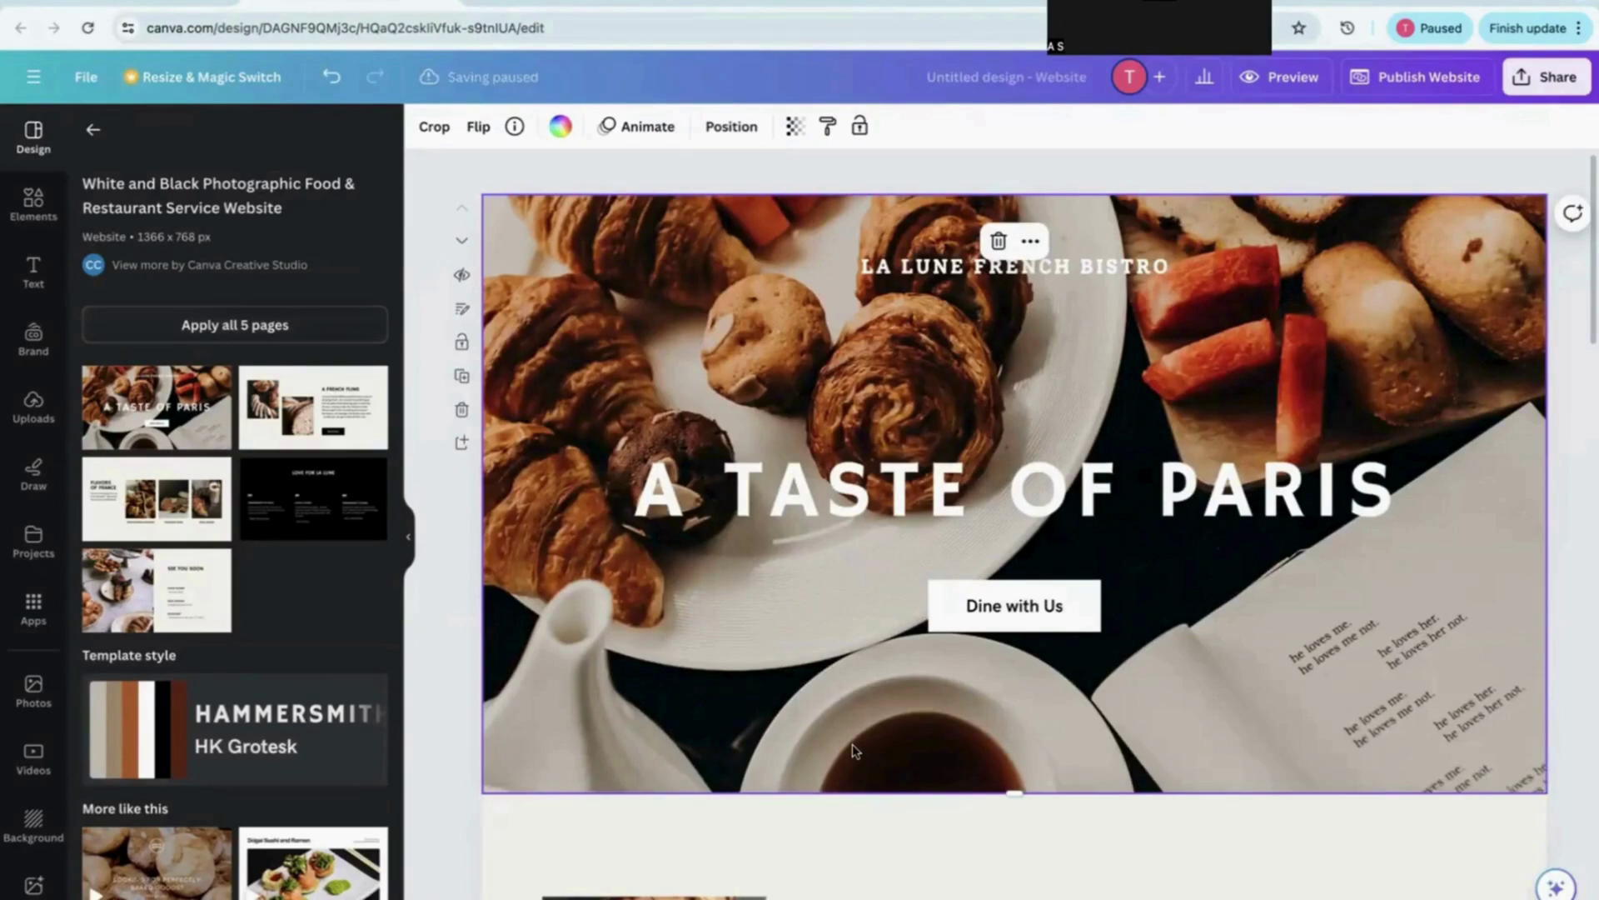
pyautogui.scroll(-6, 853, 750)
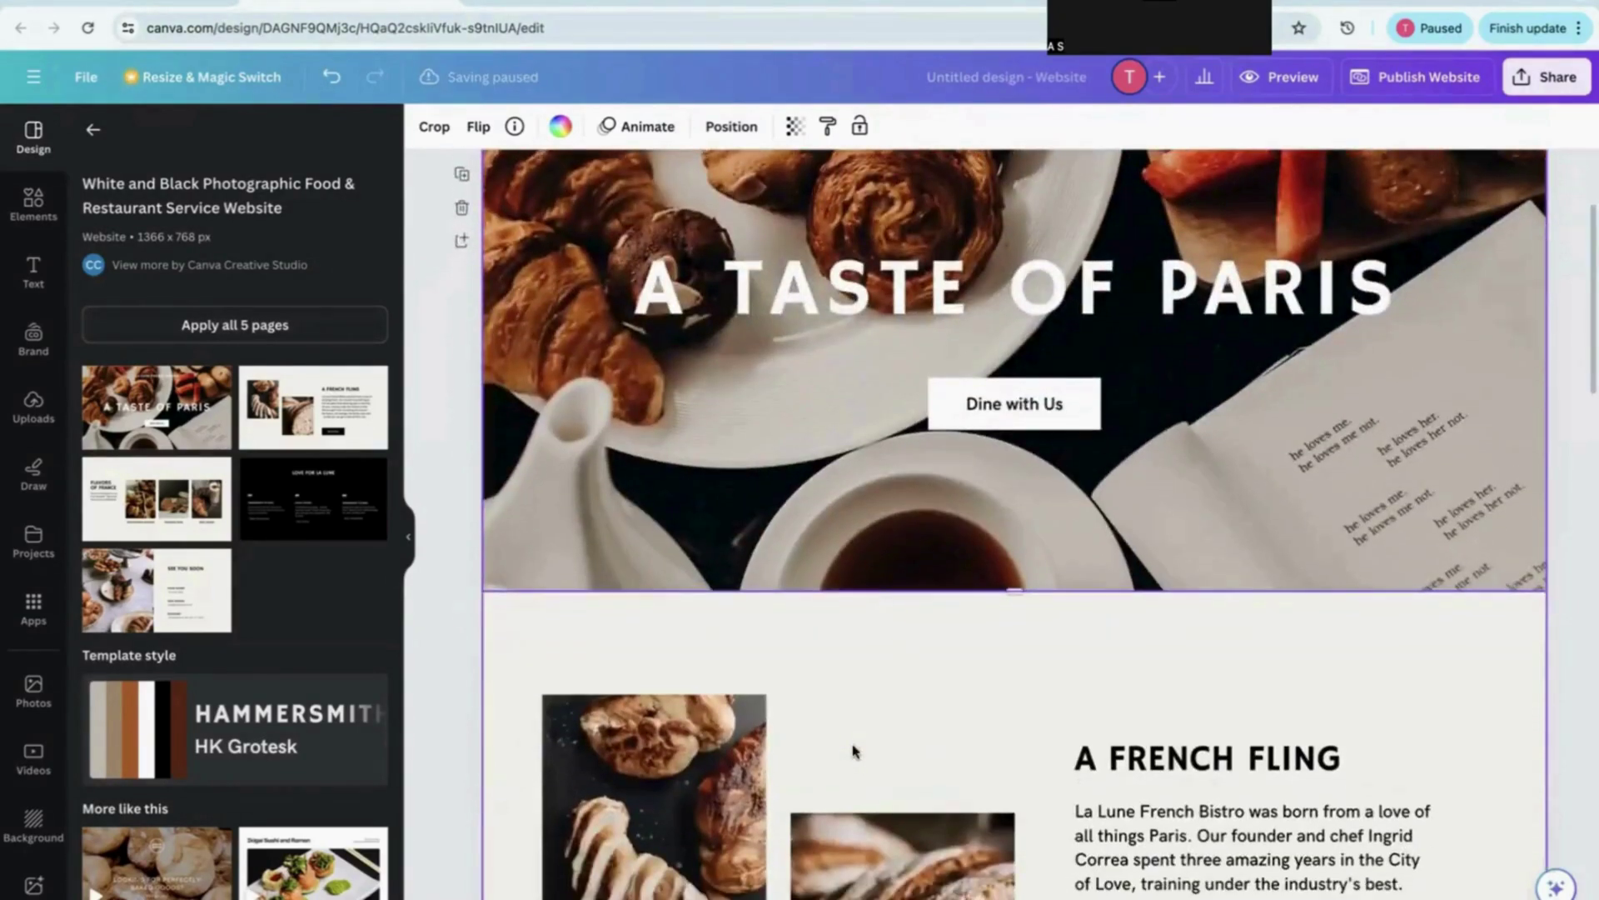
pyautogui.scroll(-10, 853, 750)
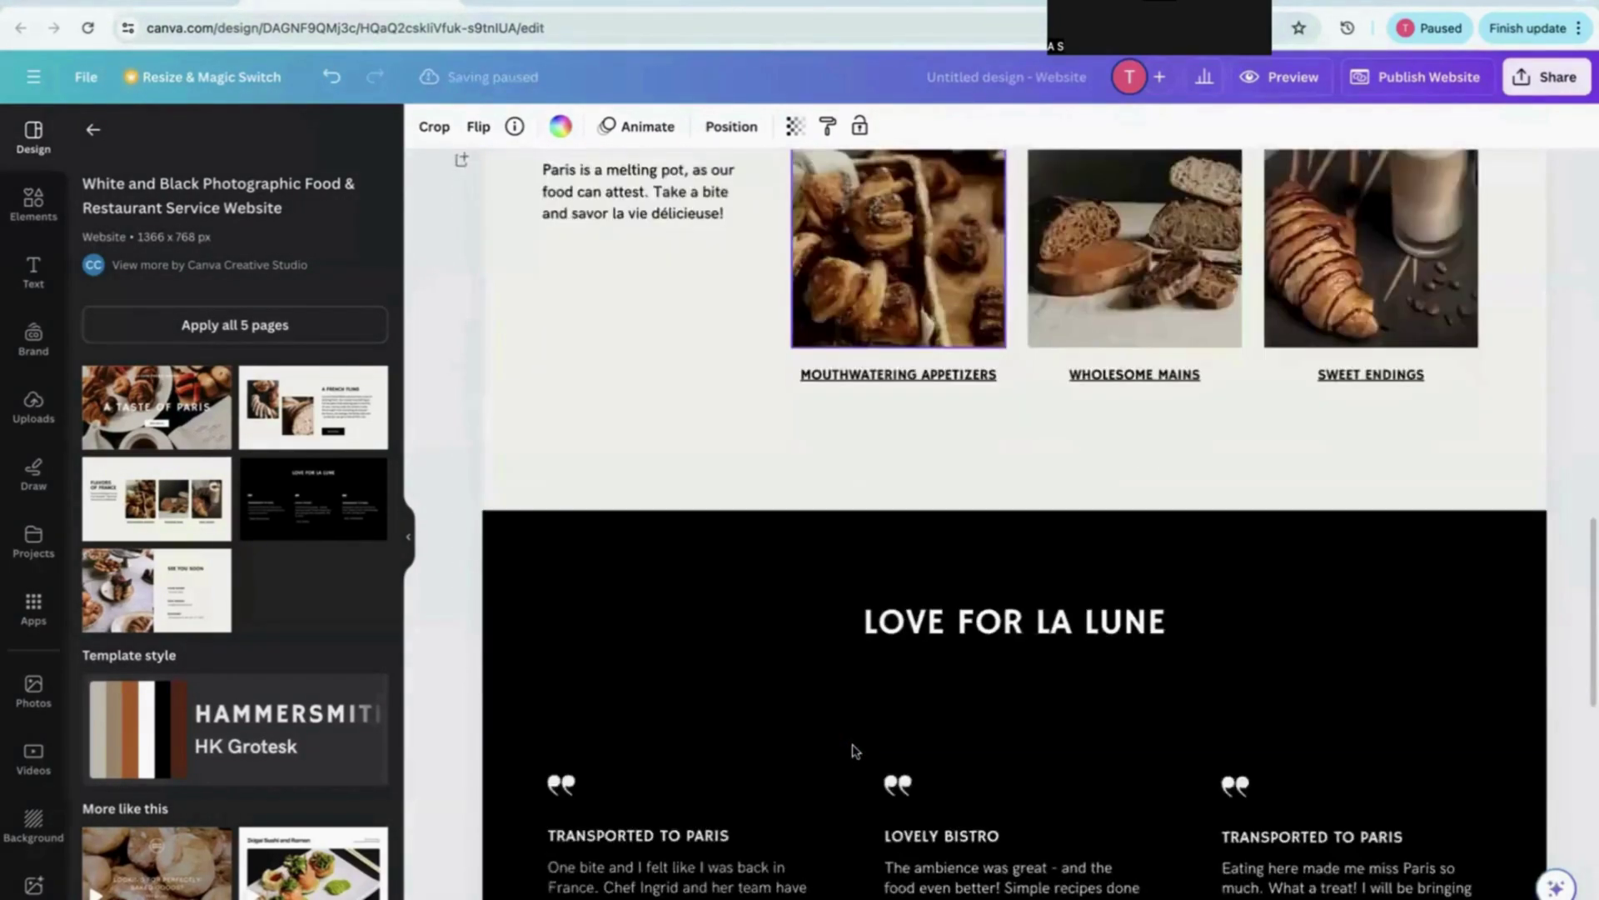
pyautogui.scroll(-6, 853, 751)
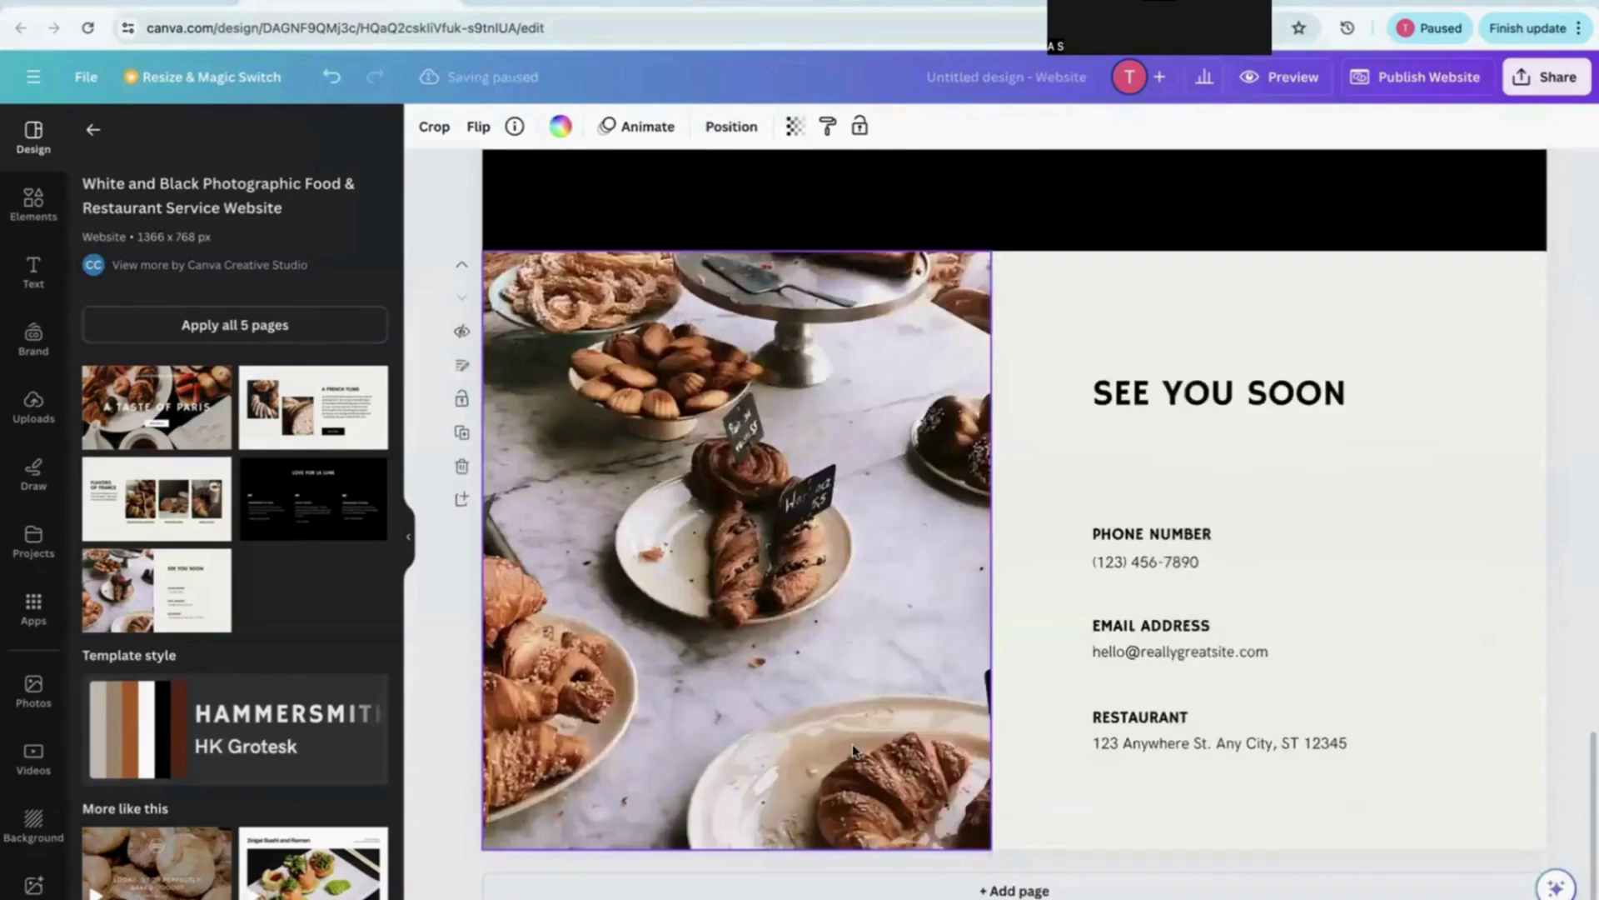
pyautogui.scroll(20, 853, 750)
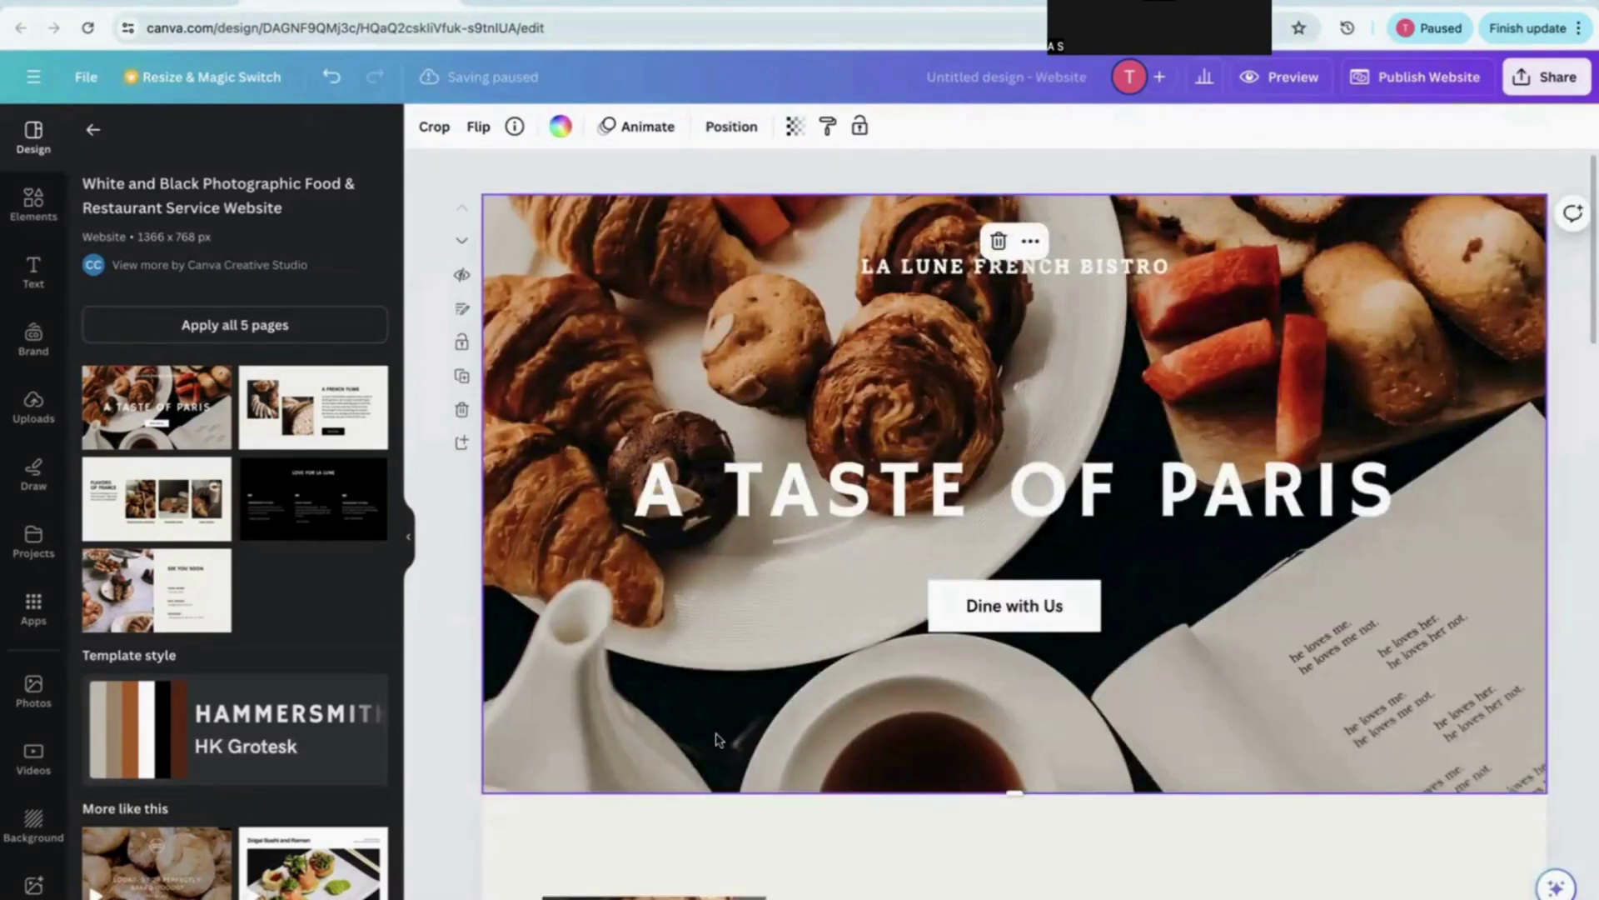
# Replace the restaurant name above the "A Taste of Paris" heading with "PETI PARIS"
pyautogui.doubleClick(919, 277)
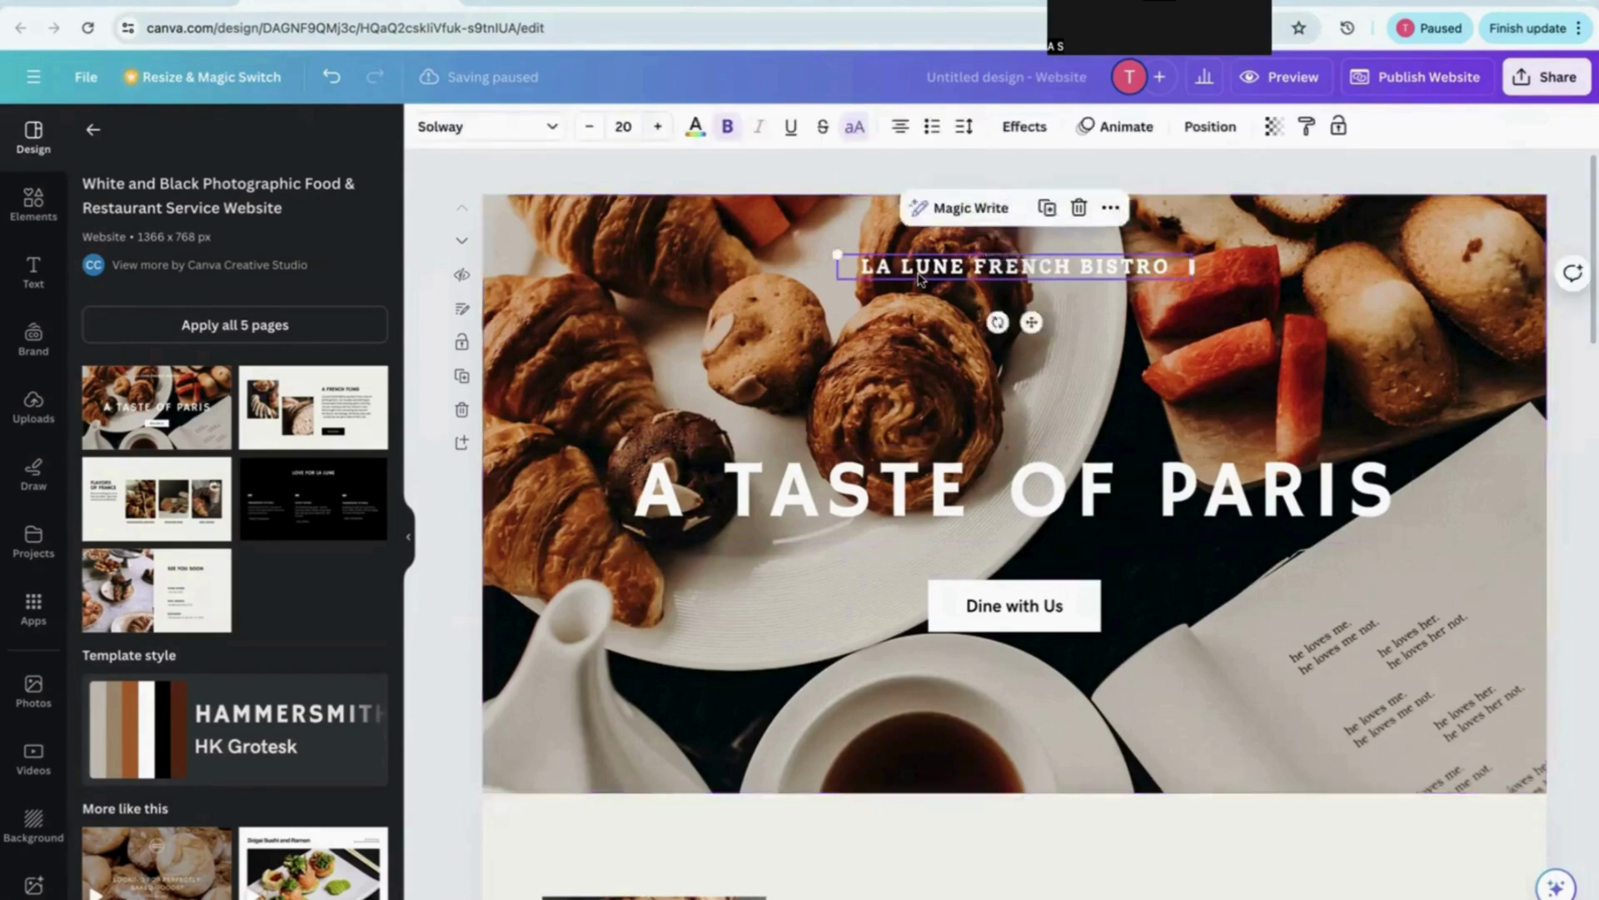
pyautogui.press('BackSpace')
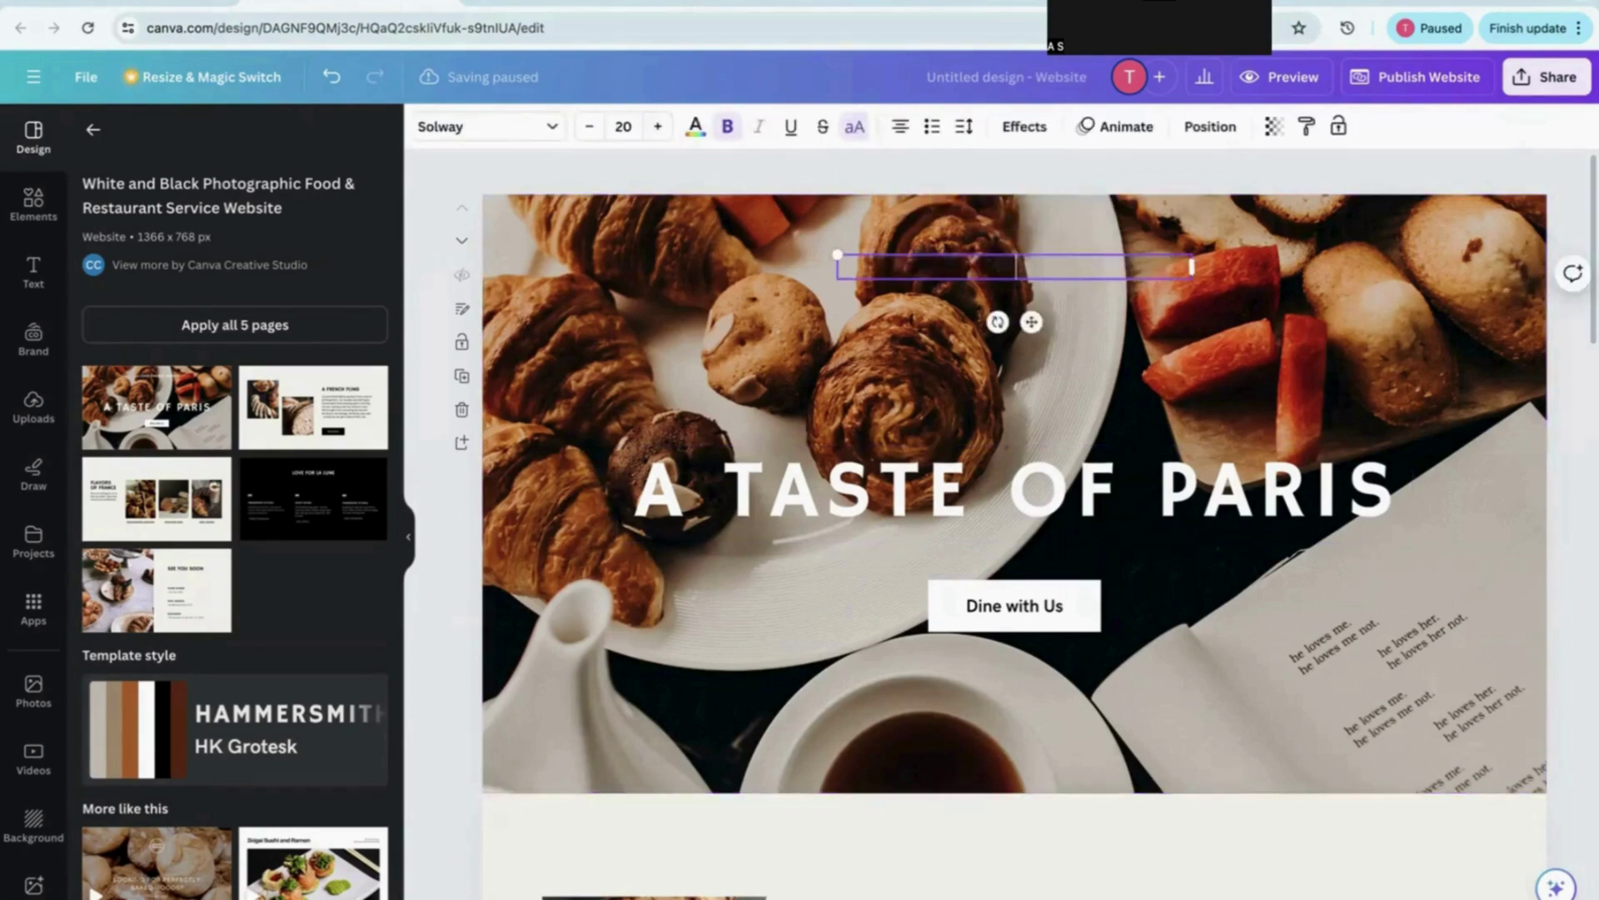
pyautogui.write('PE')
pyautogui.write('TI PARIS')
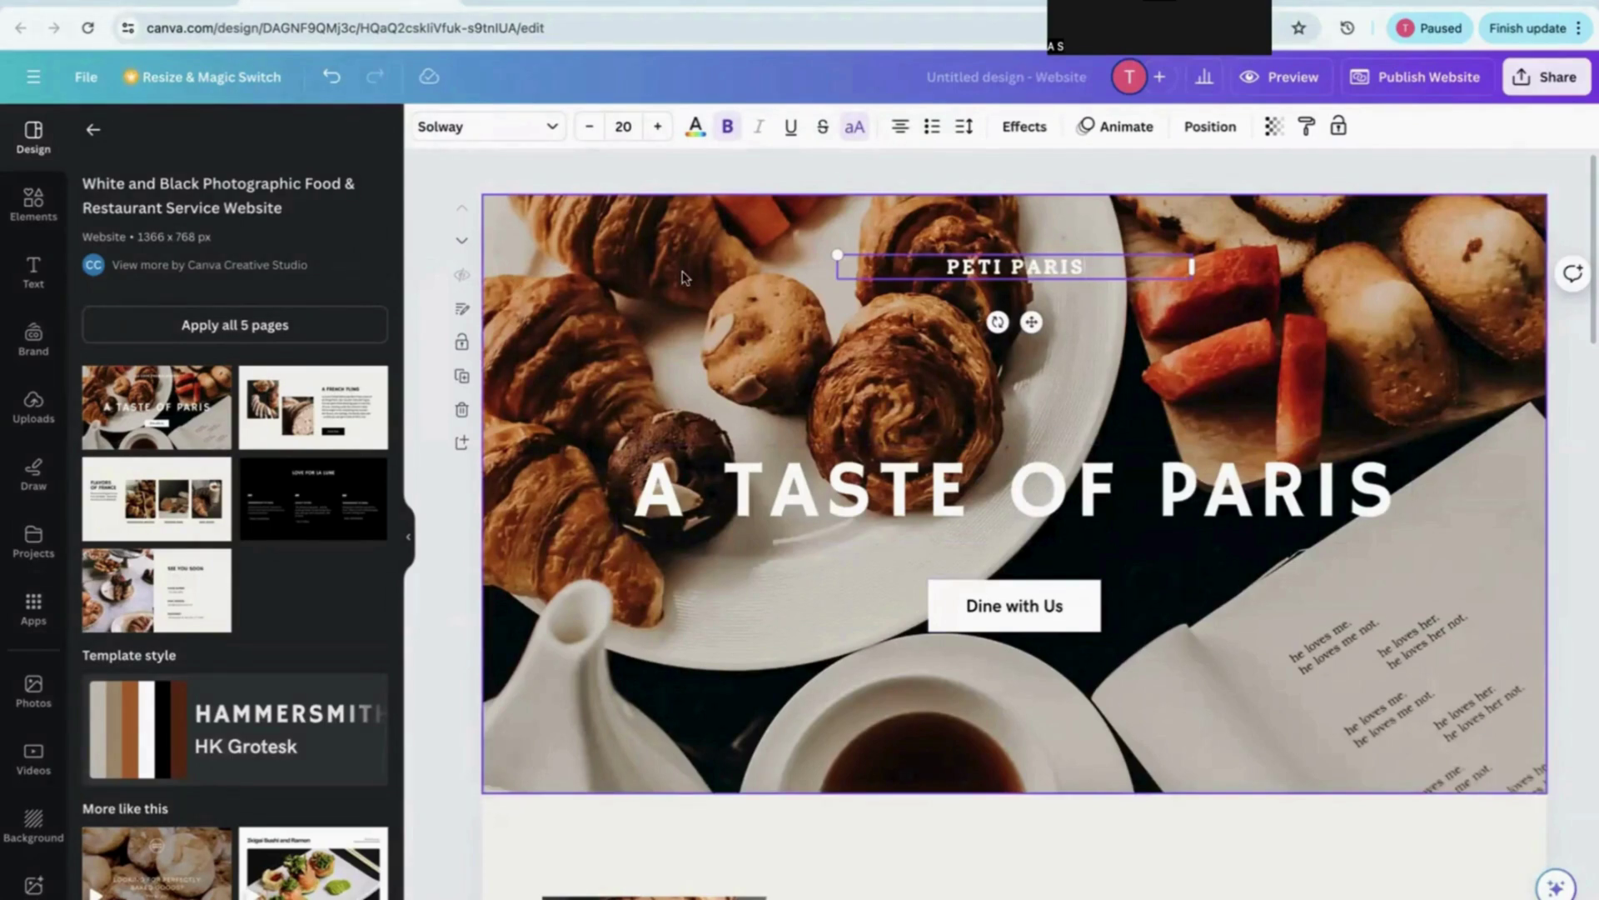
pyautogui.click(605, 360)
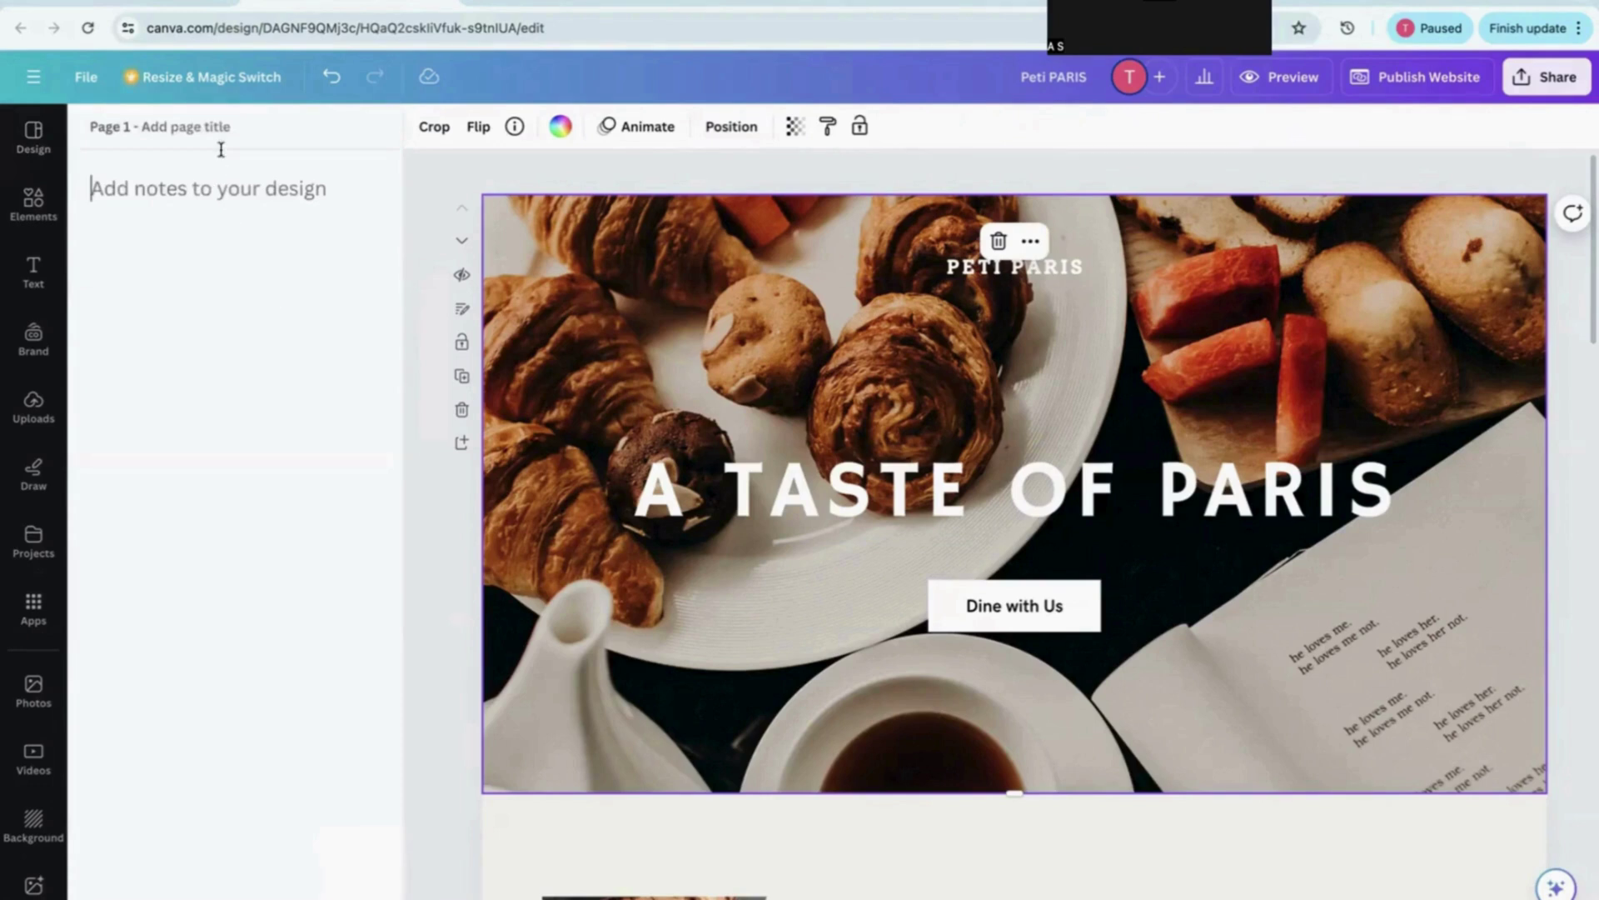
# Try "Home" as the title of page 1, and remove that title again
pyautogui.click(223, 134)
pyautogui.write('Home')
pyautogui.click(441, 180)
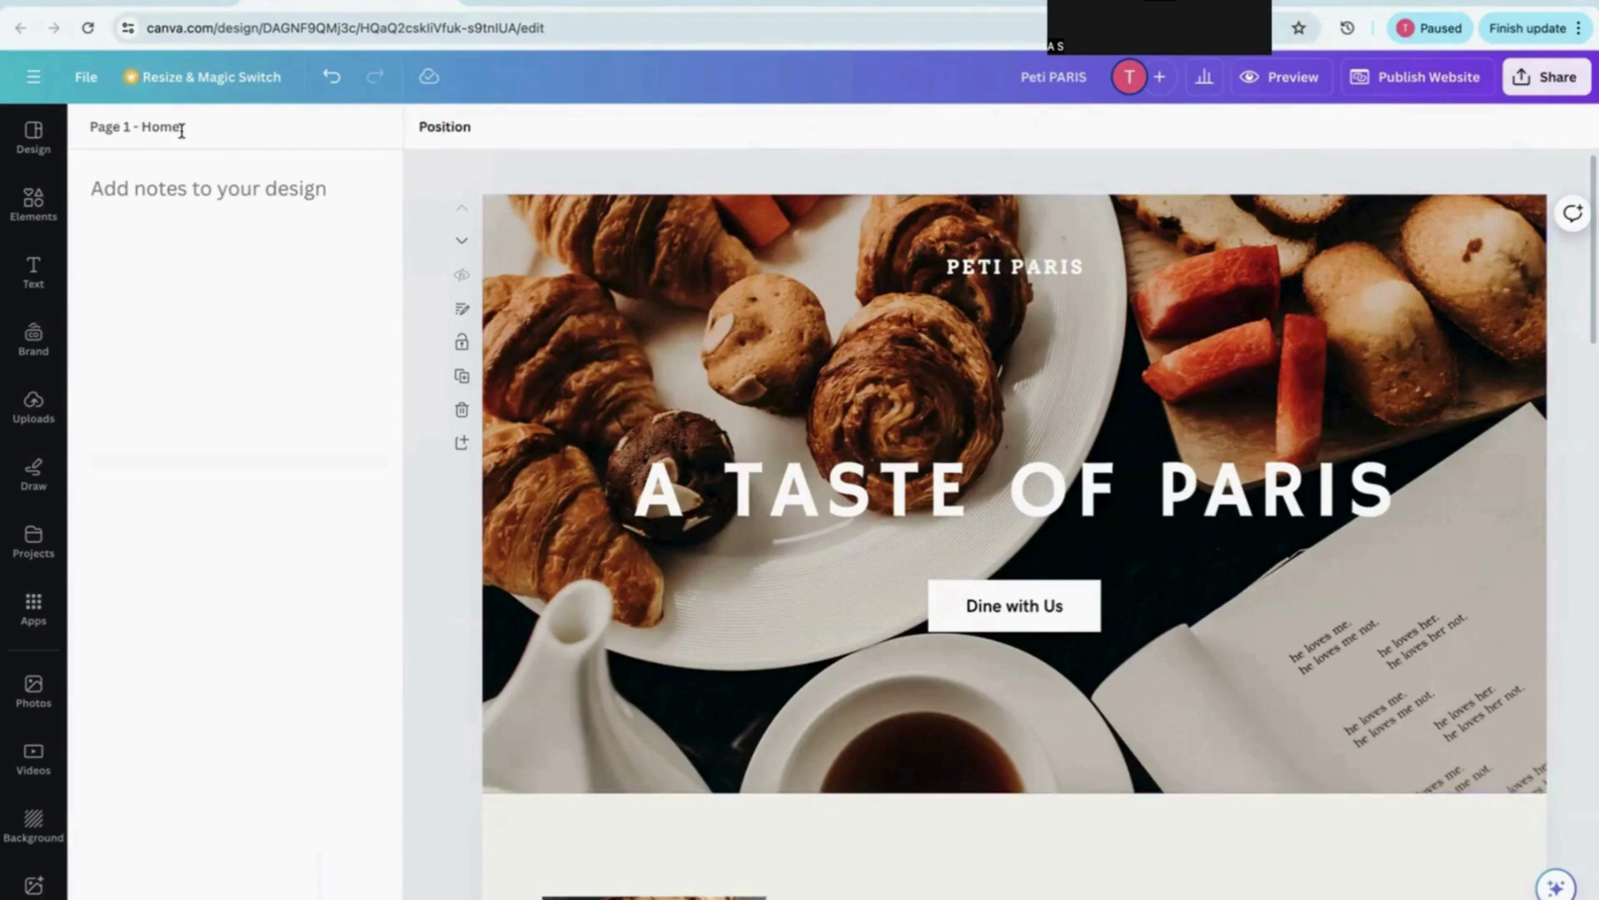
pyautogui.press('BackSpace')
pyautogui.press('BackSpace')
pyautogui.click(426, 187)
# Open the desktop preview of the Peti Paris website
pyautogui.click(1277, 82)
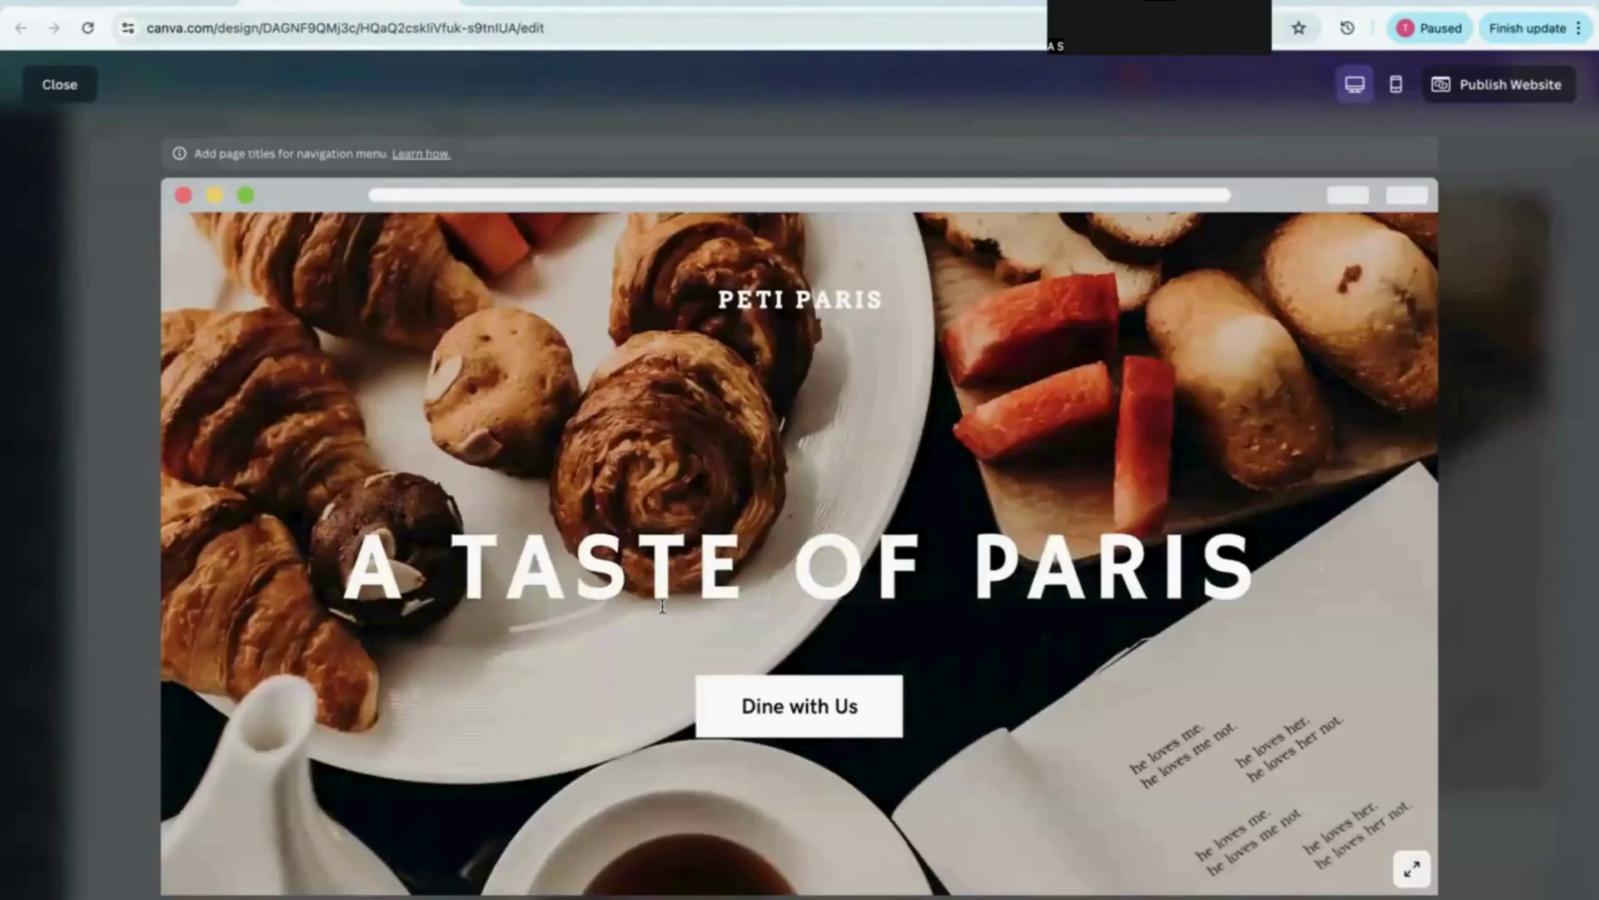
# Look through the desktop preview of the website from the hero section to the French Fling section, and close the preview
pyautogui.scroll(-5, 662, 606)
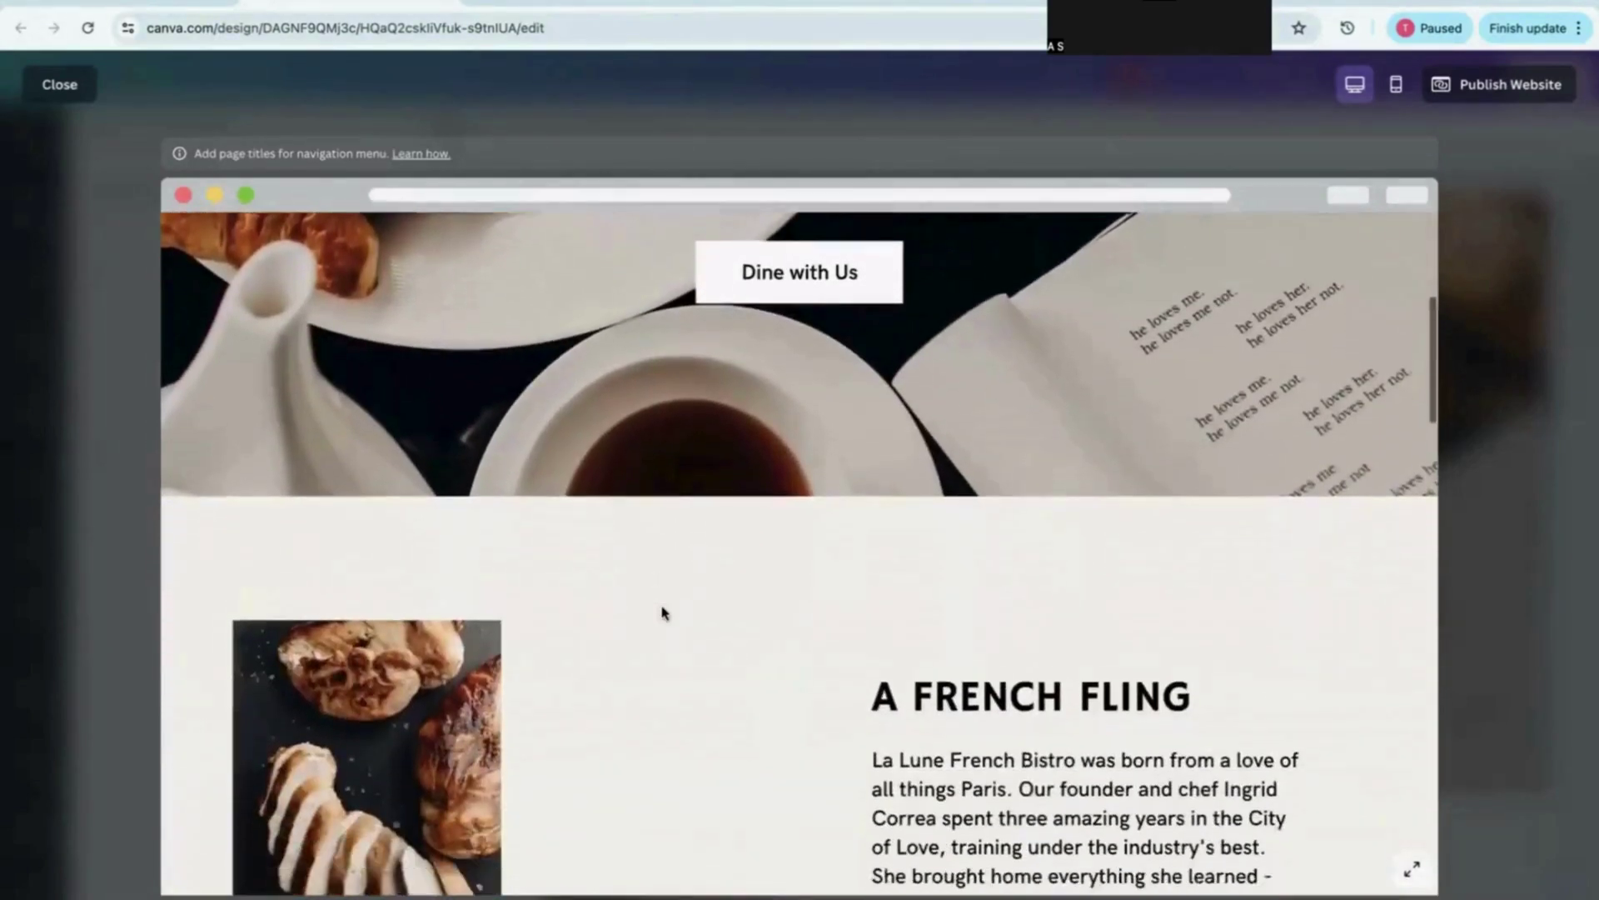
pyautogui.scroll(-2, 663, 613)
pyautogui.scroll(-2, 662, 613)
pyautogui.scroll(10, 662, 613)
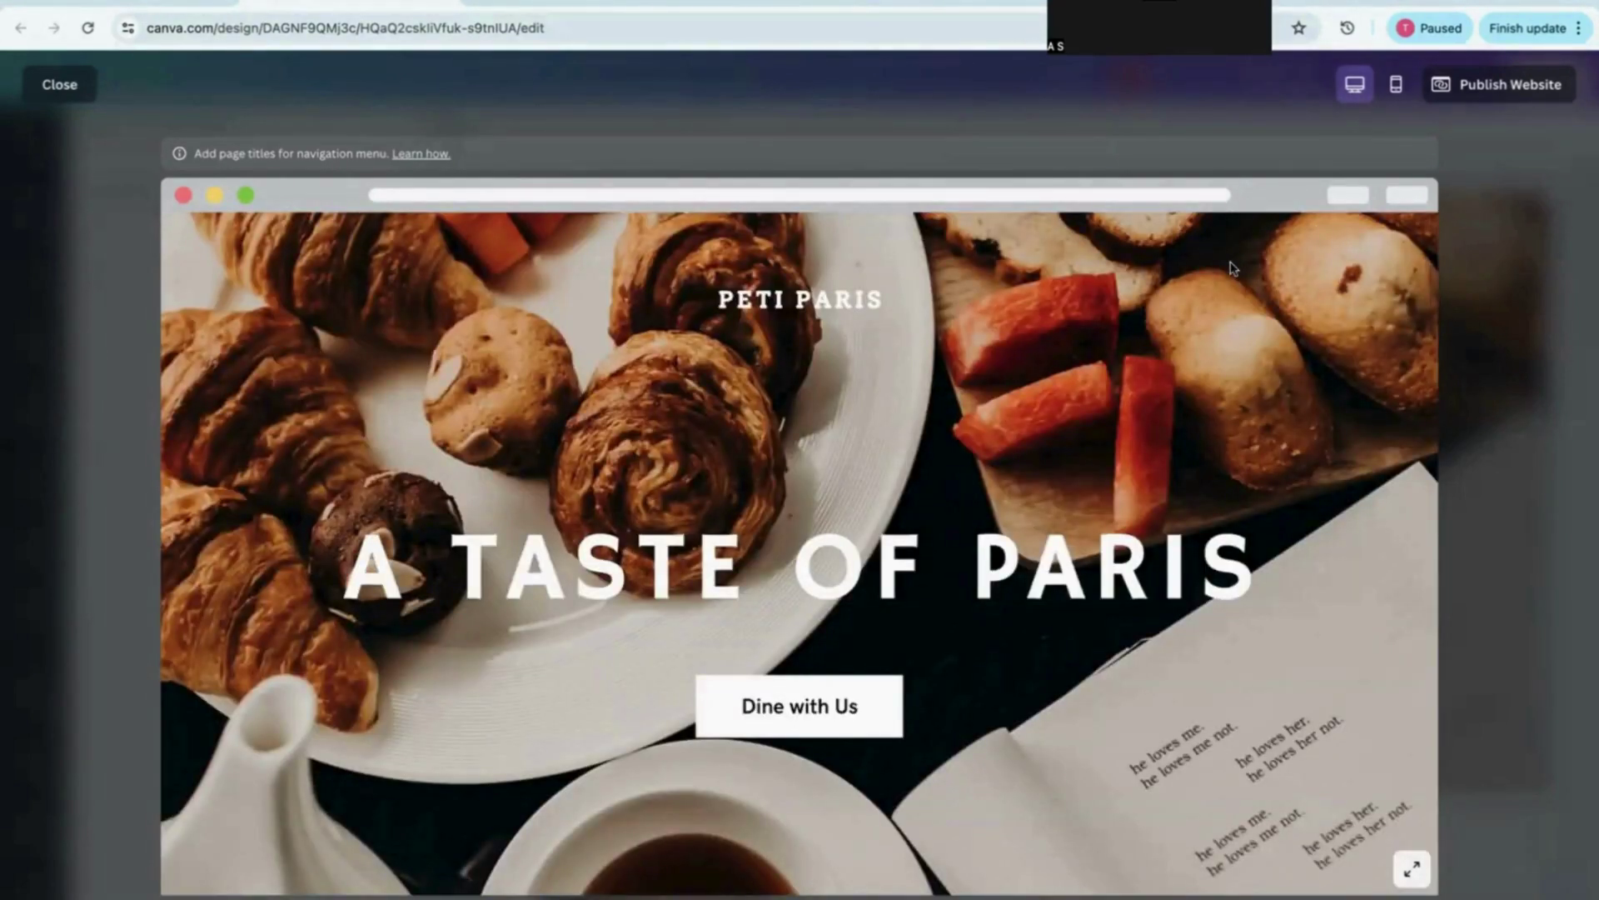
pyautogui.click(81, 94)
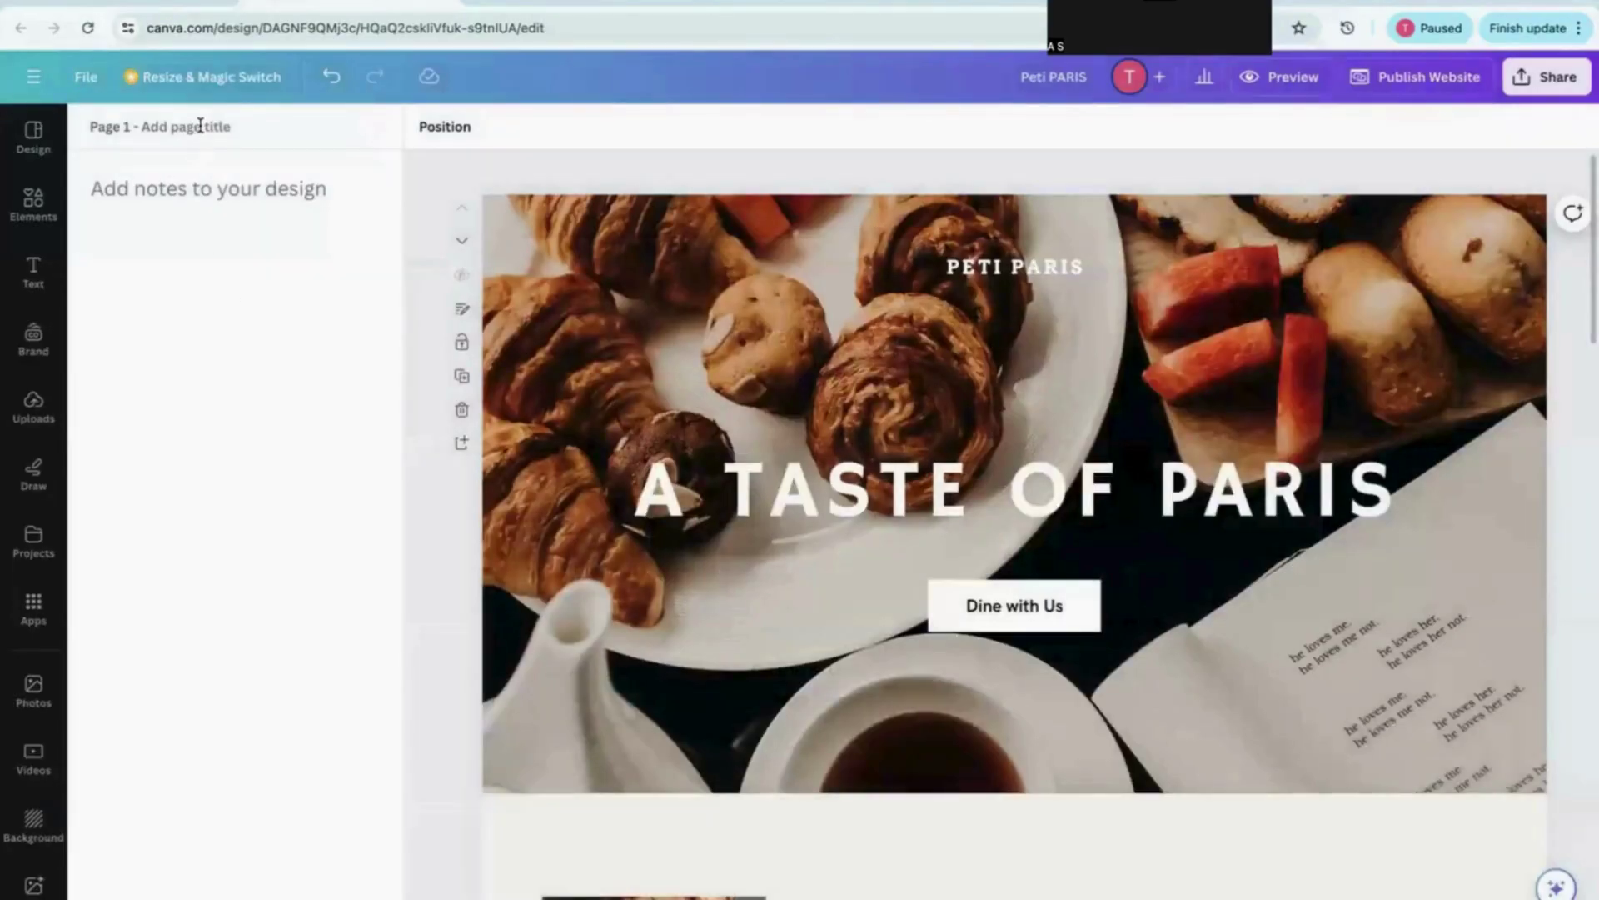
# Title page 1 "Home" and check its navigation menu entry in the website preview
pyautogui.click(199, 126)
pyautogui.write('Home')
pyautogui.click(1277, 78)
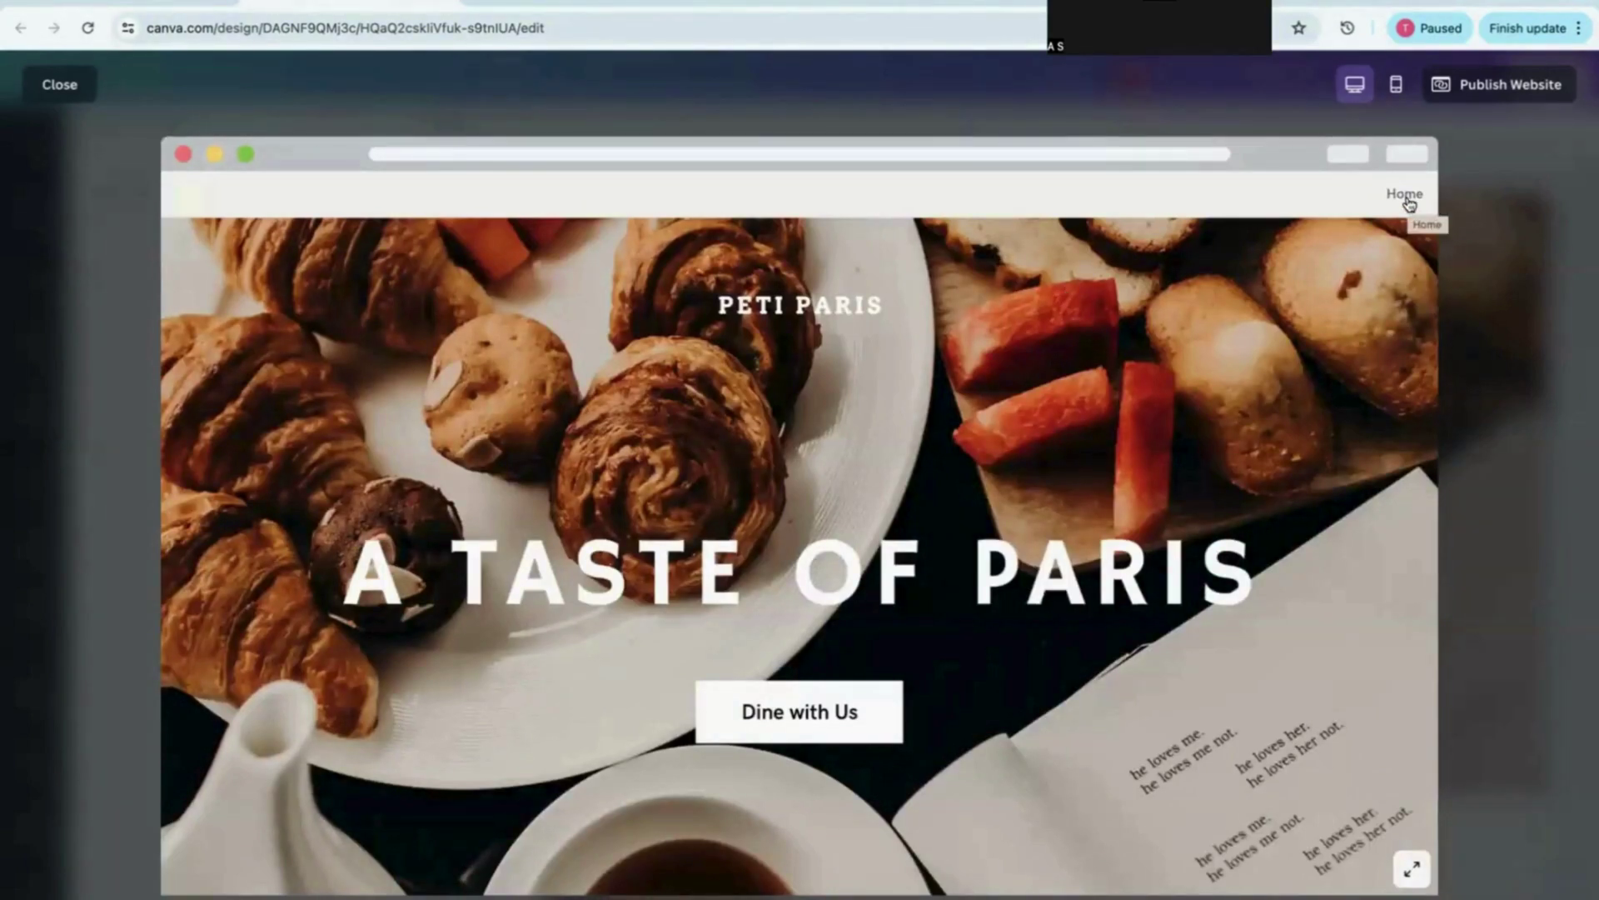
pyautogui.click(57, 95)
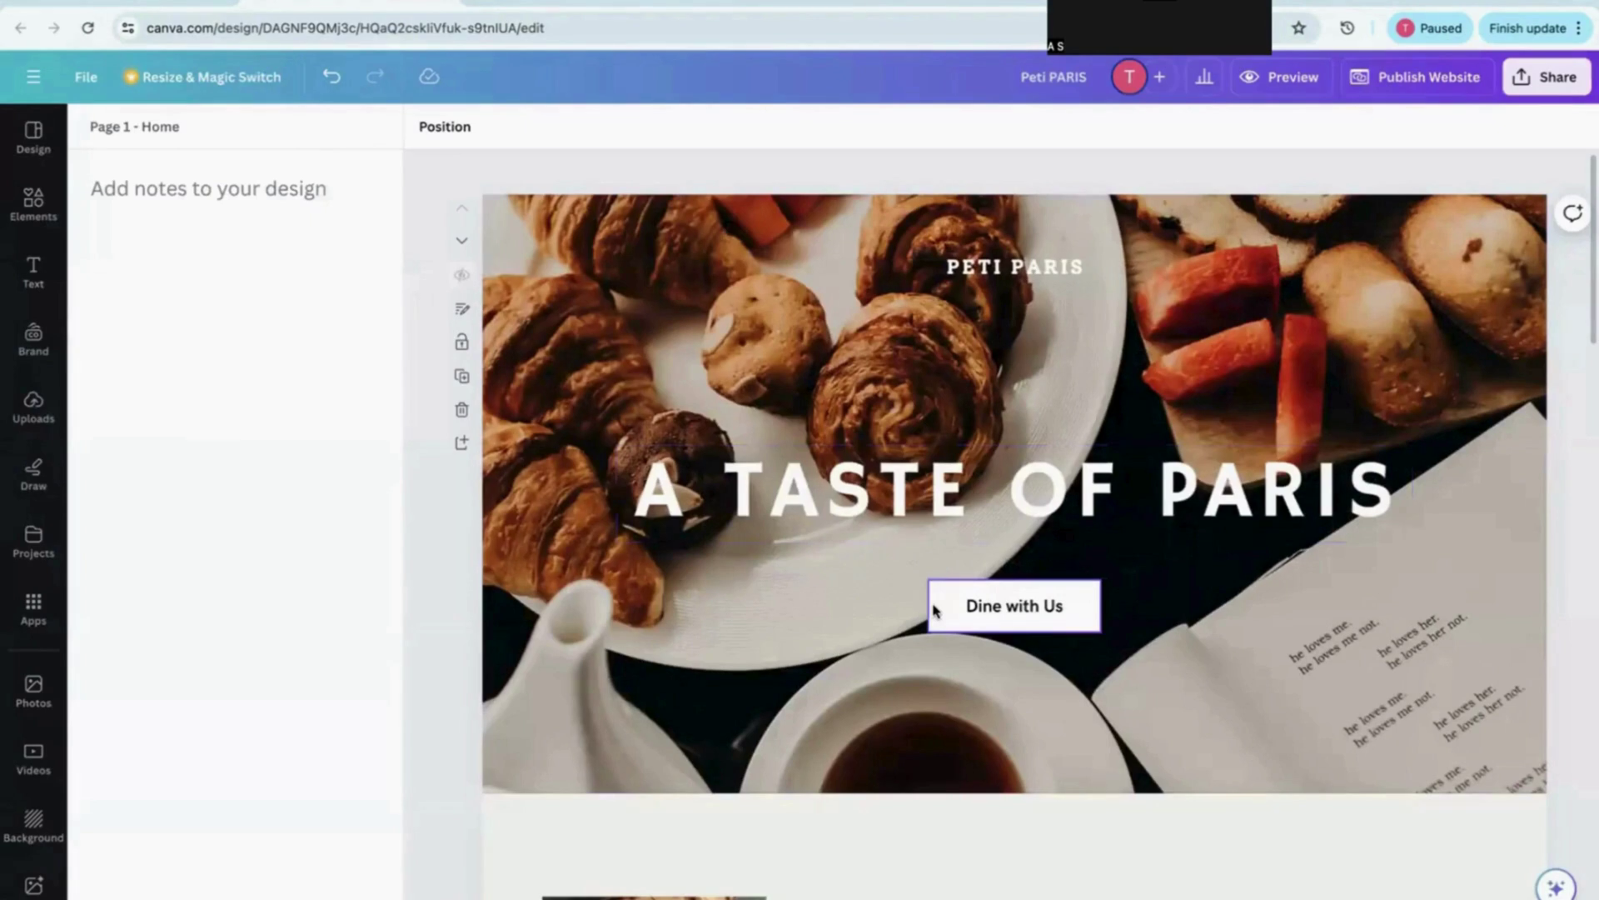
# Increase the font size of the "PETI PARIS" text on page 1 to 36
pyautogui.click(983, 267)
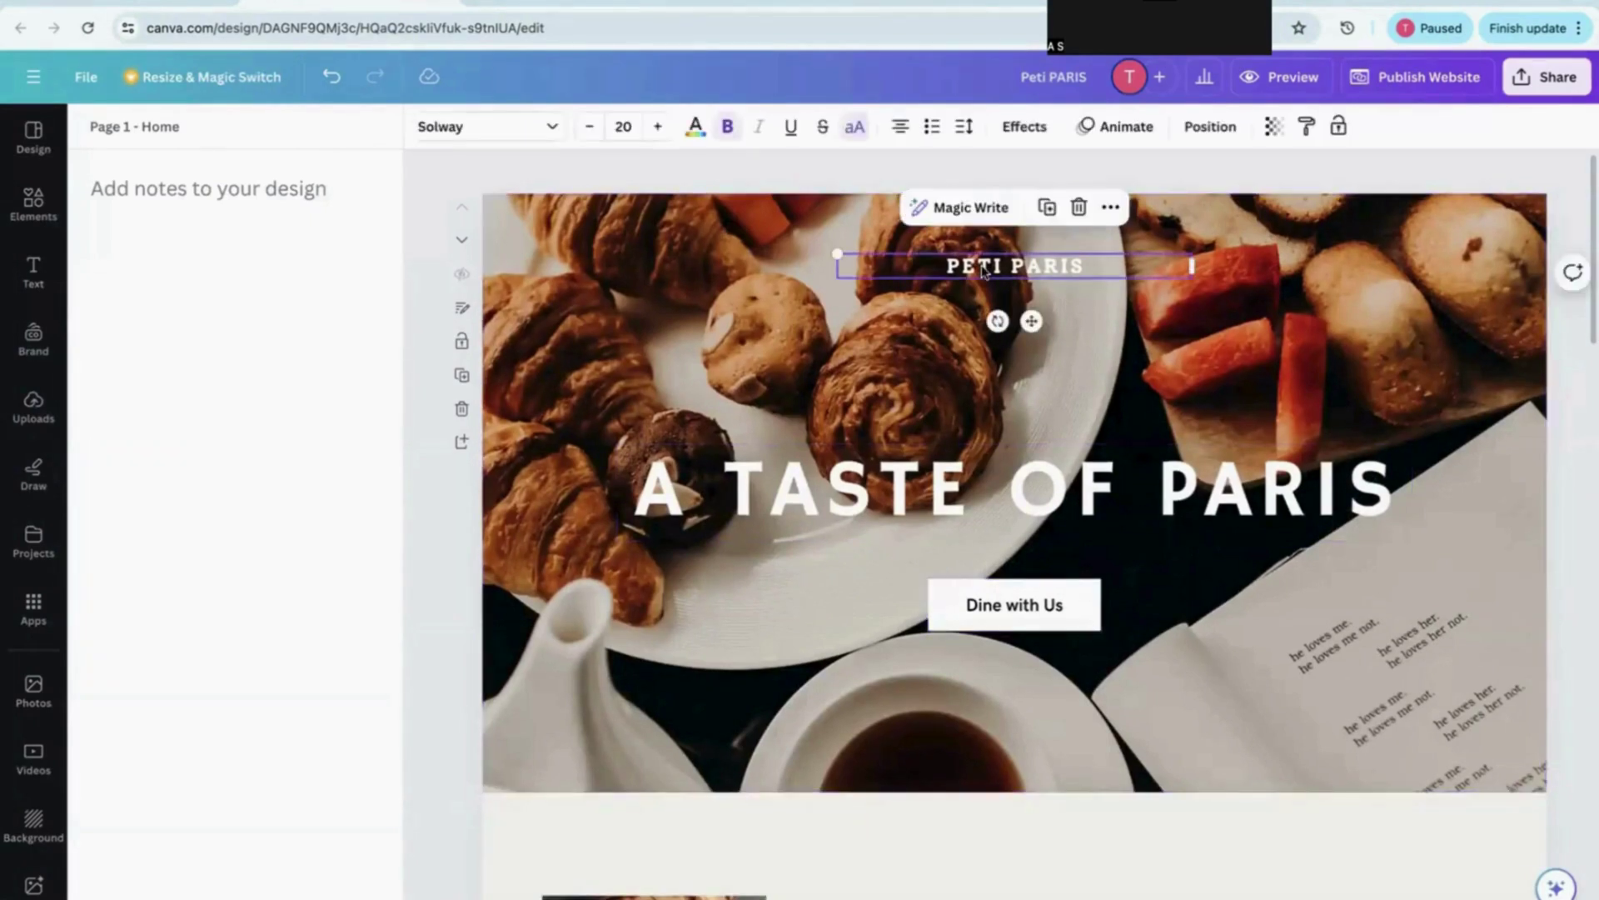
pyautogui.click(657, 126)
pyautogui.click(658, 126)
pyautogui.click(657, 127)
pyautogui.click(657, 127)
pyautogui.click(657, 126)
pyautogui.click(657, 126)
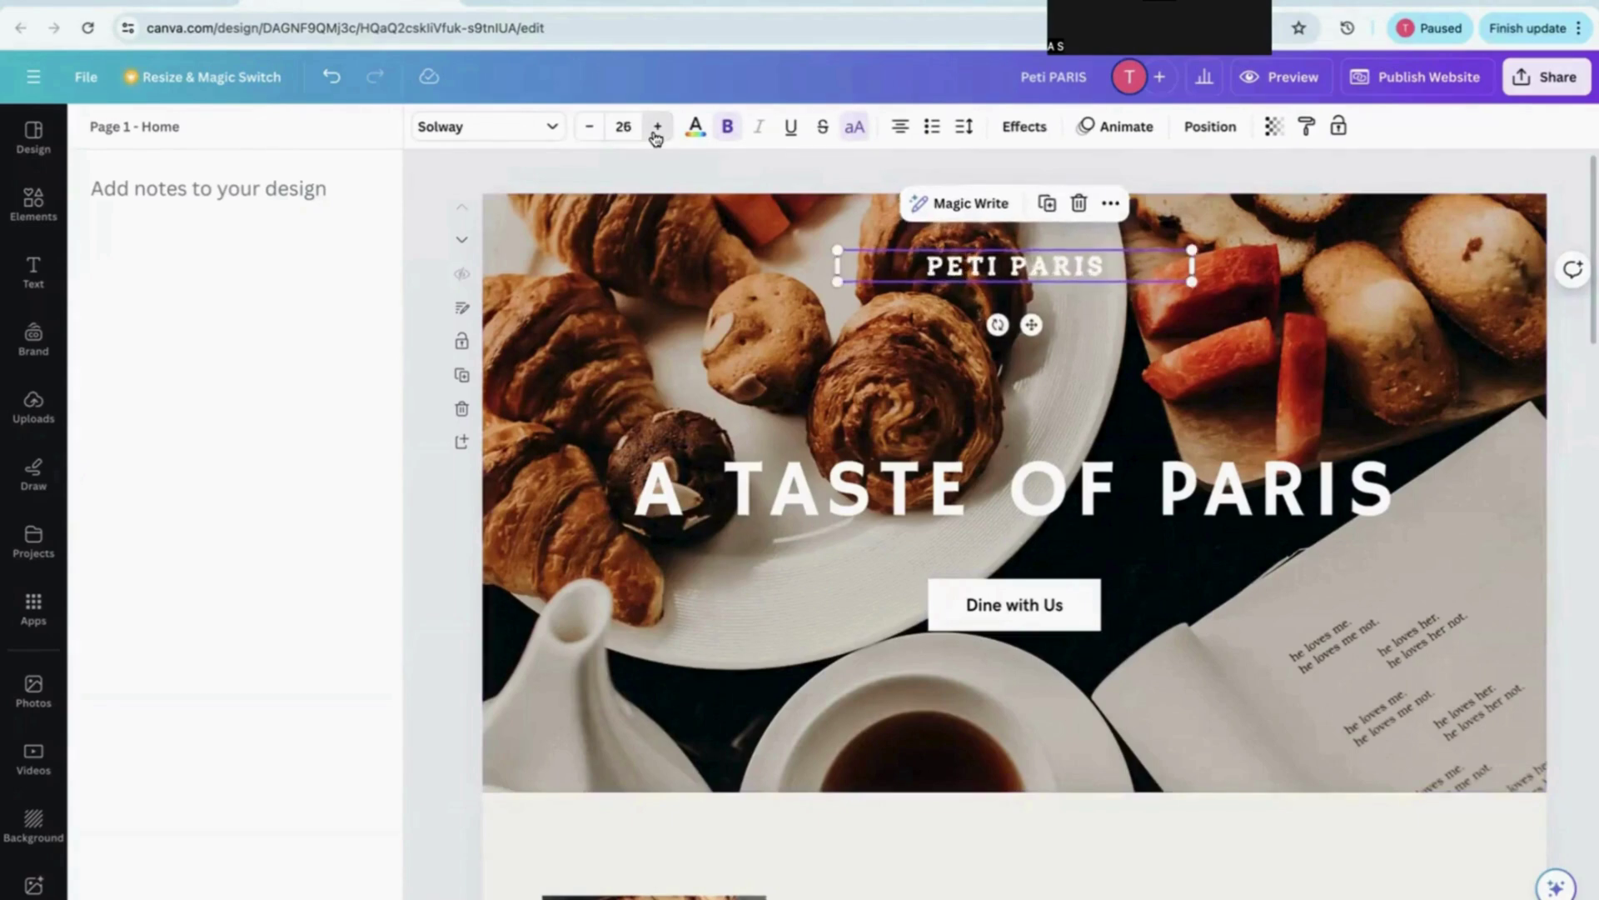
pyautogui.click(657, 126)
pyautogui.click(657, 126)
pyautogui.click(657, 126)
pyautogui.click(657, 126)
pyautogui.click(657, 127)
pyautogui.click(657, 127)
pyautogui.click(657, 126)
pyautogui.click(657, 126)
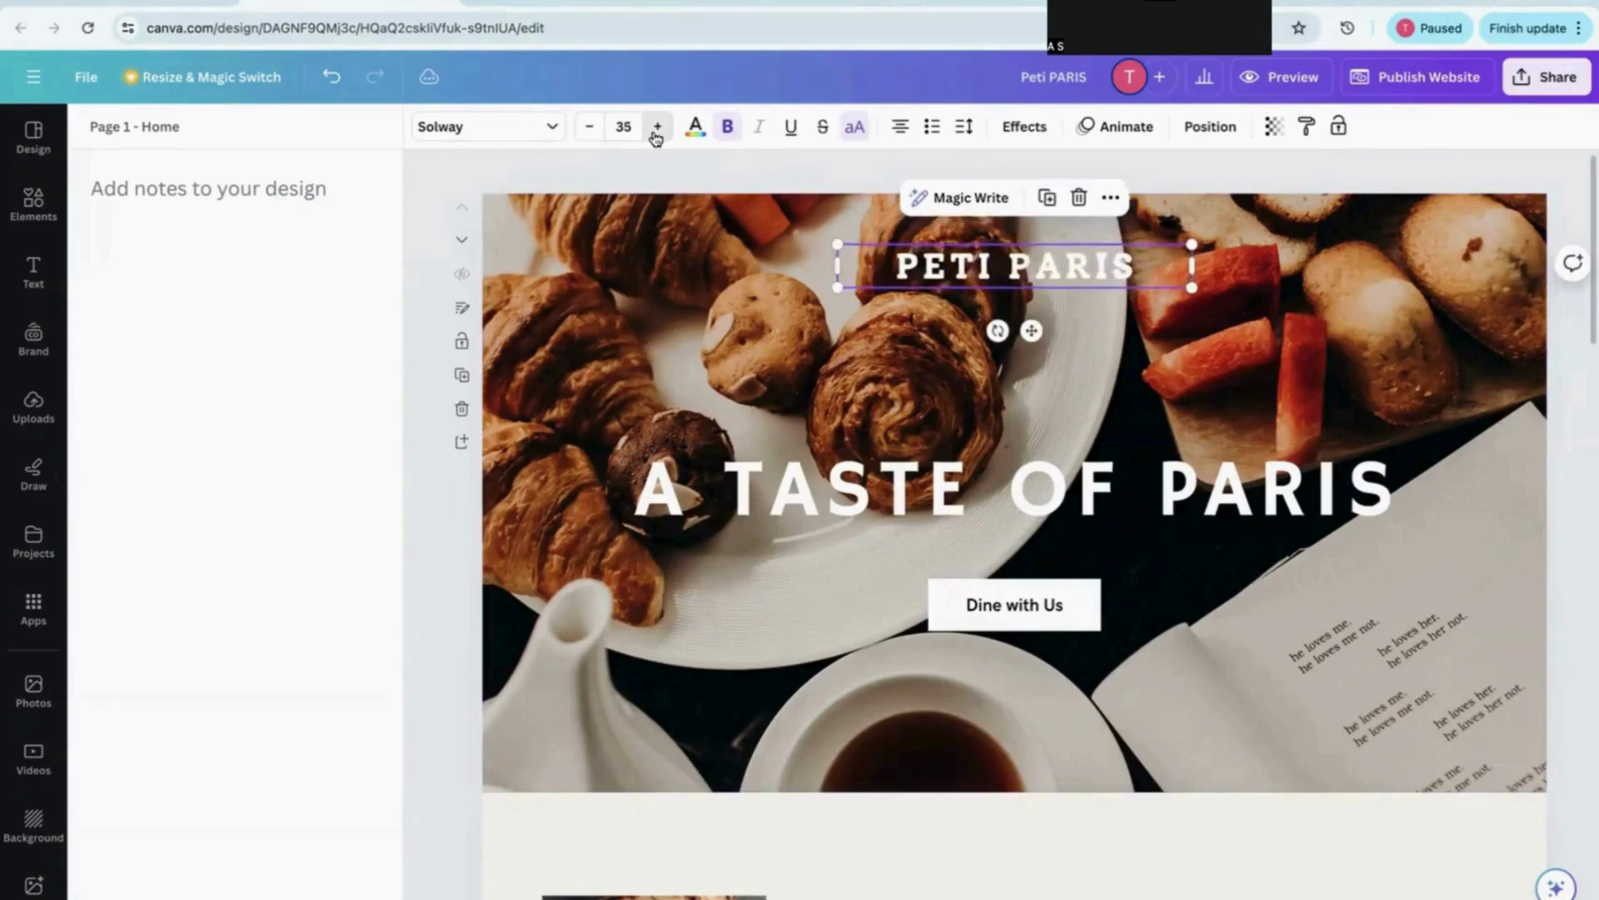
pyautogui.click(657, 126)
pyautogui.click(658, 127)
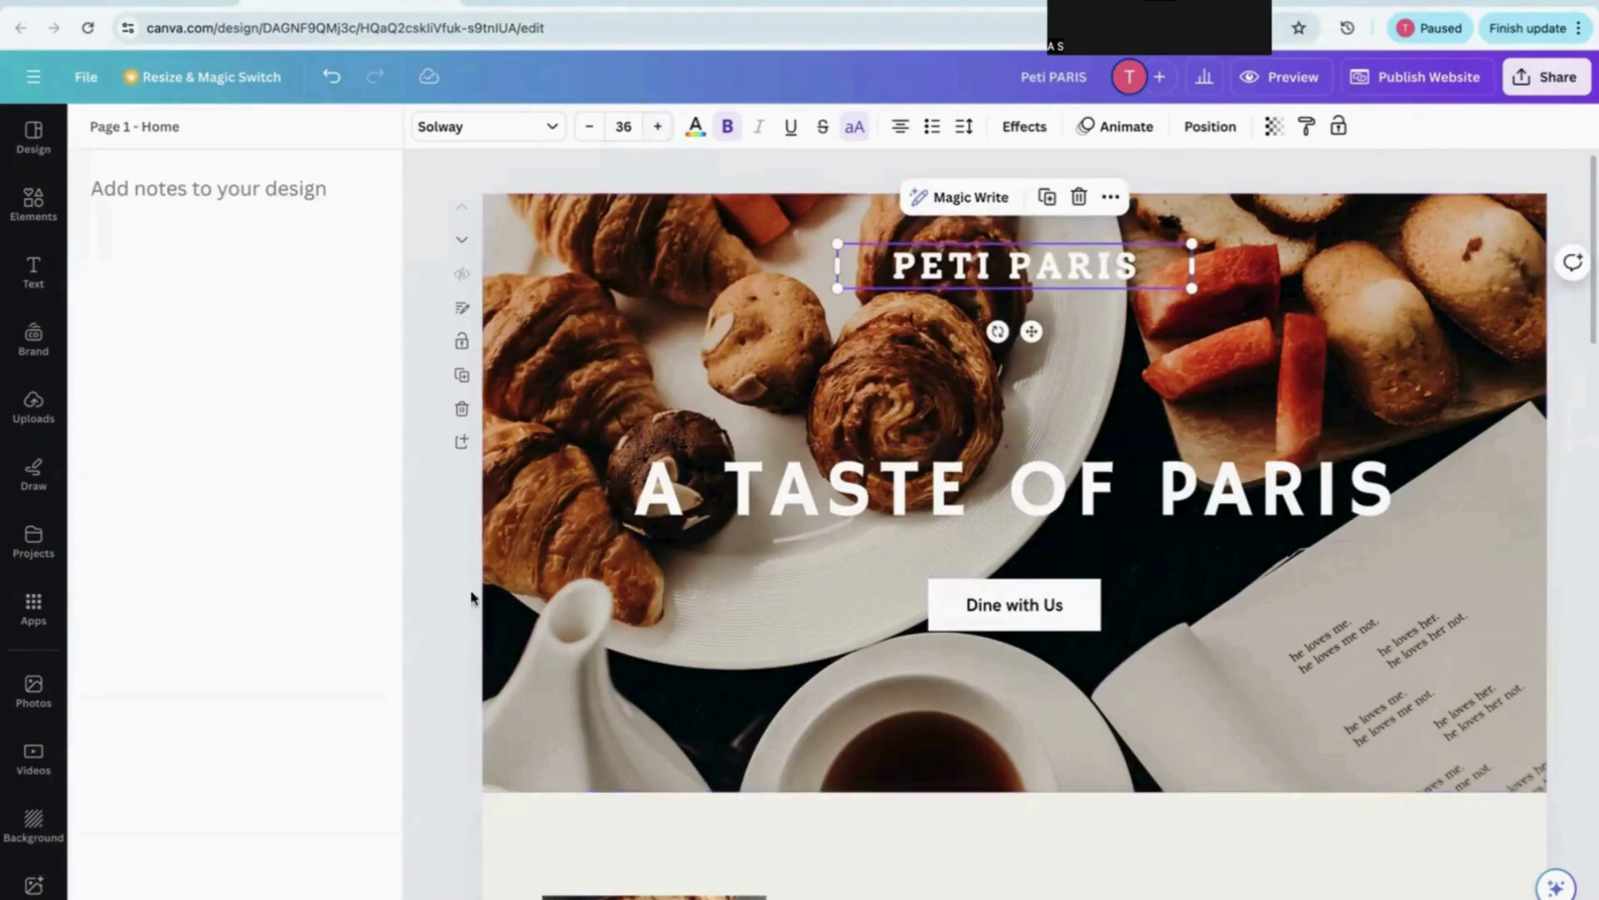
pyautogui.click(442, 578)
# Replace the "A French Fling" heading on page 2 with "ABOUT US"
pyautogui.scroll(-6, 479, 545)
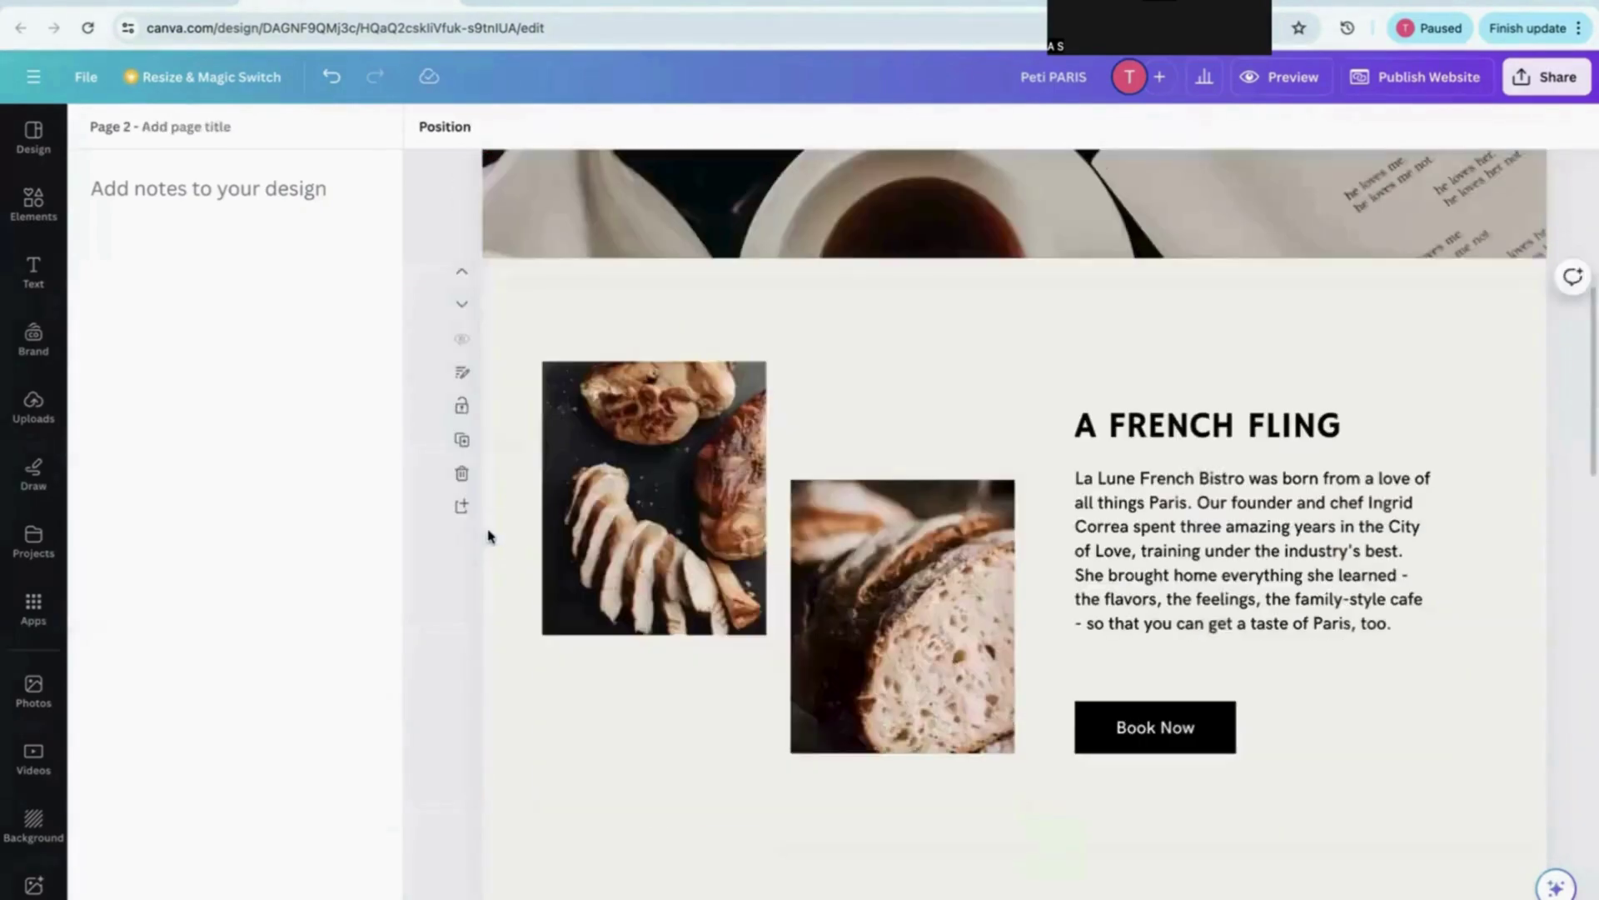
pyautogui.click(569, 743)
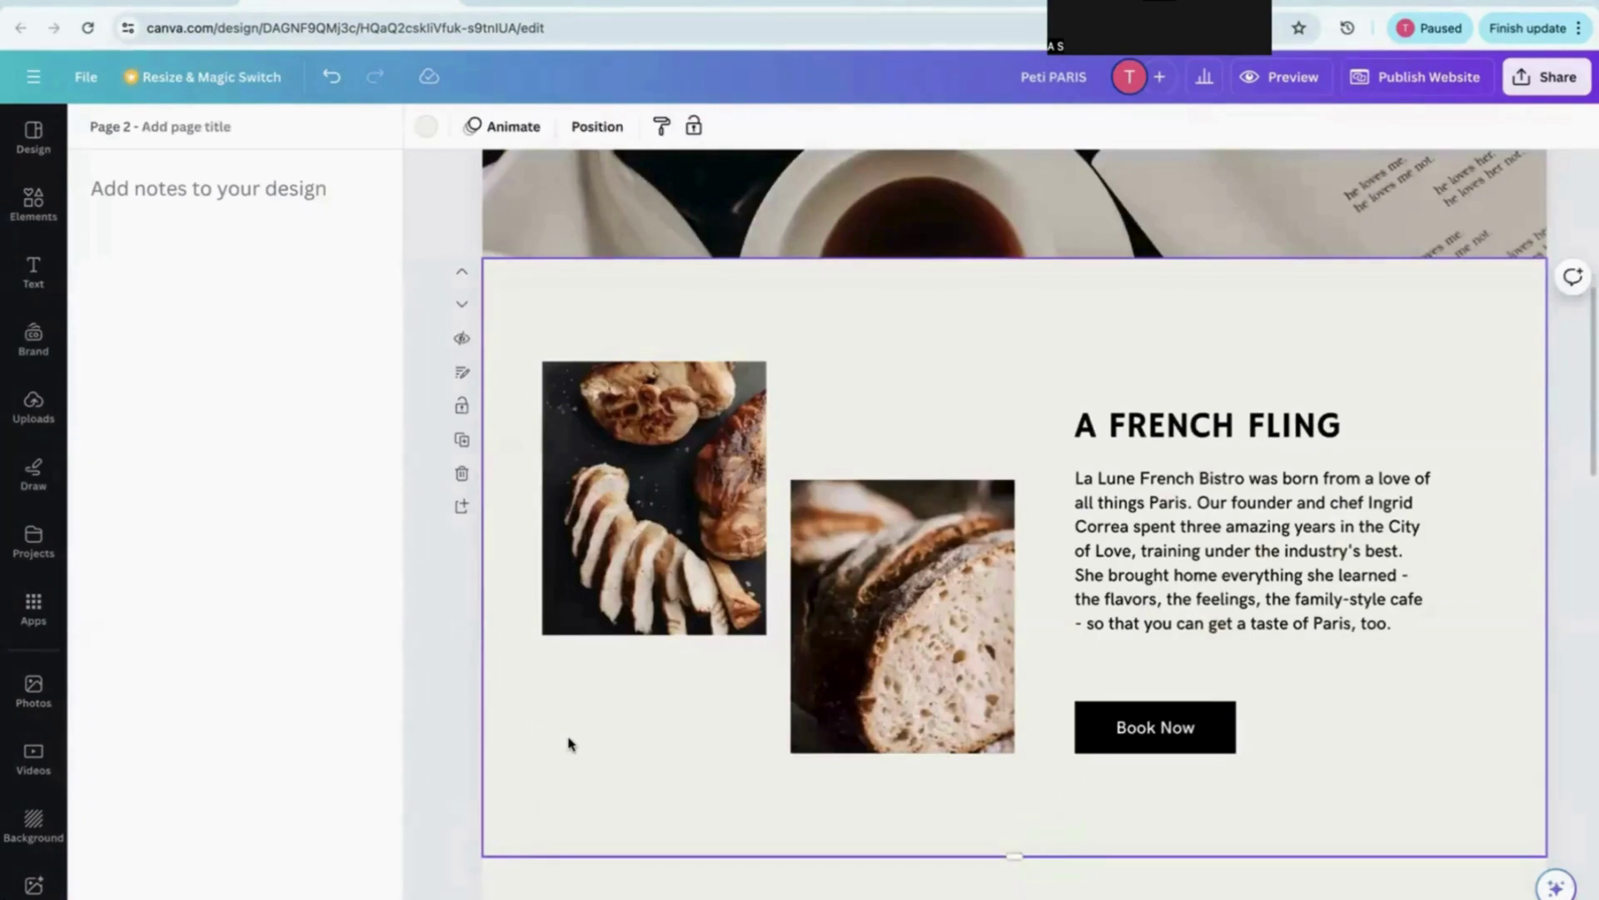
pyautogui.click(1182, 505)
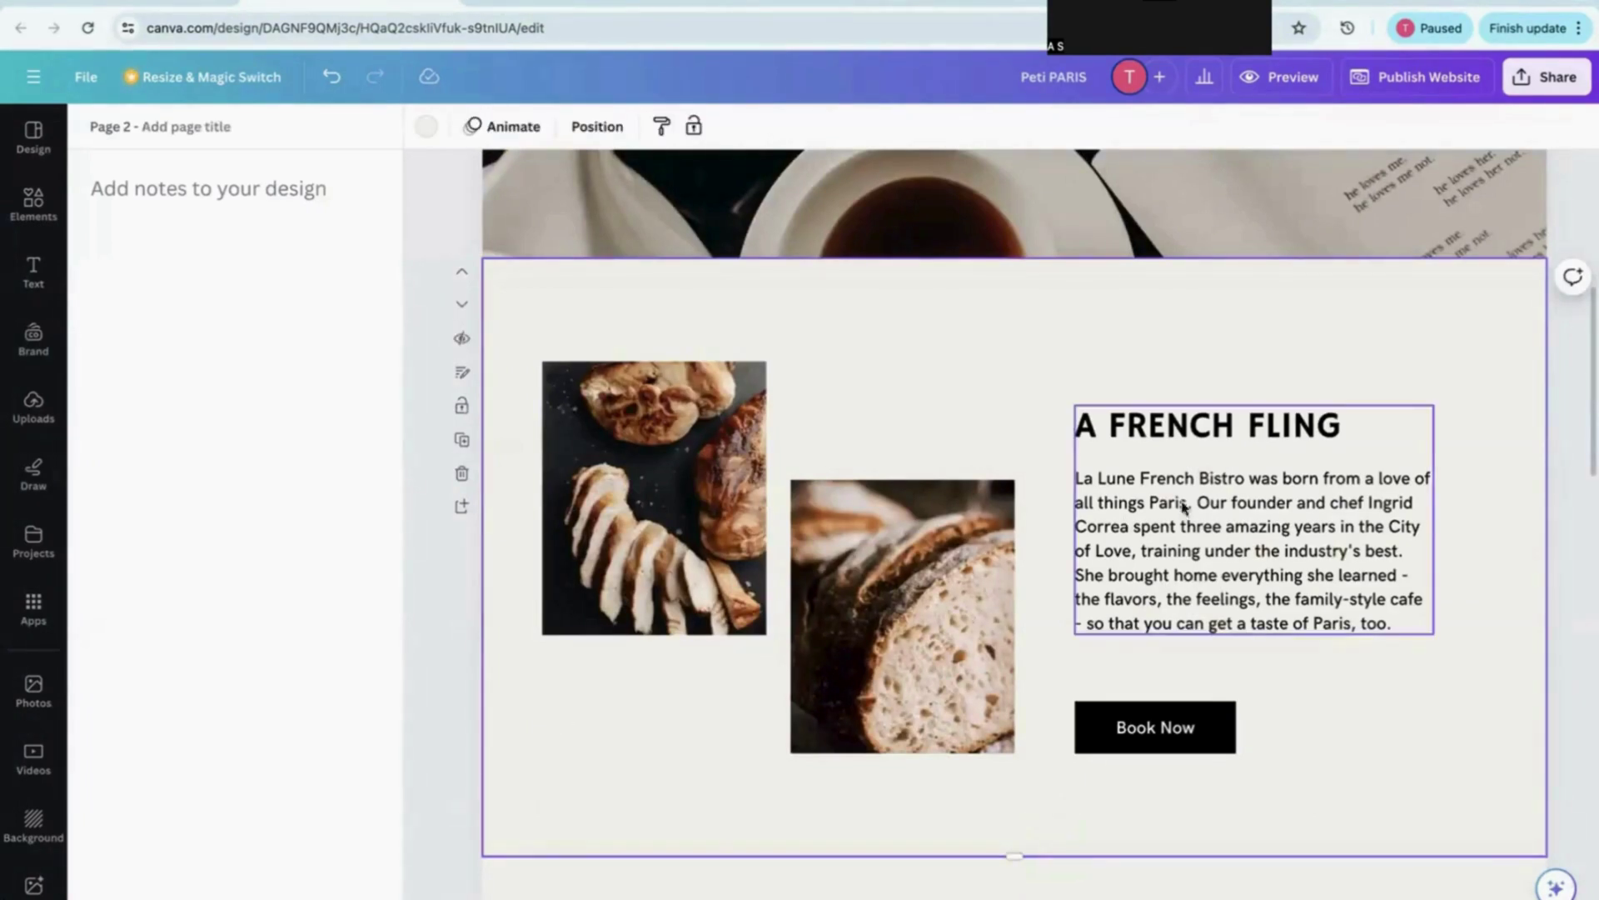
pyautogui.doubleClick(1150, 427)
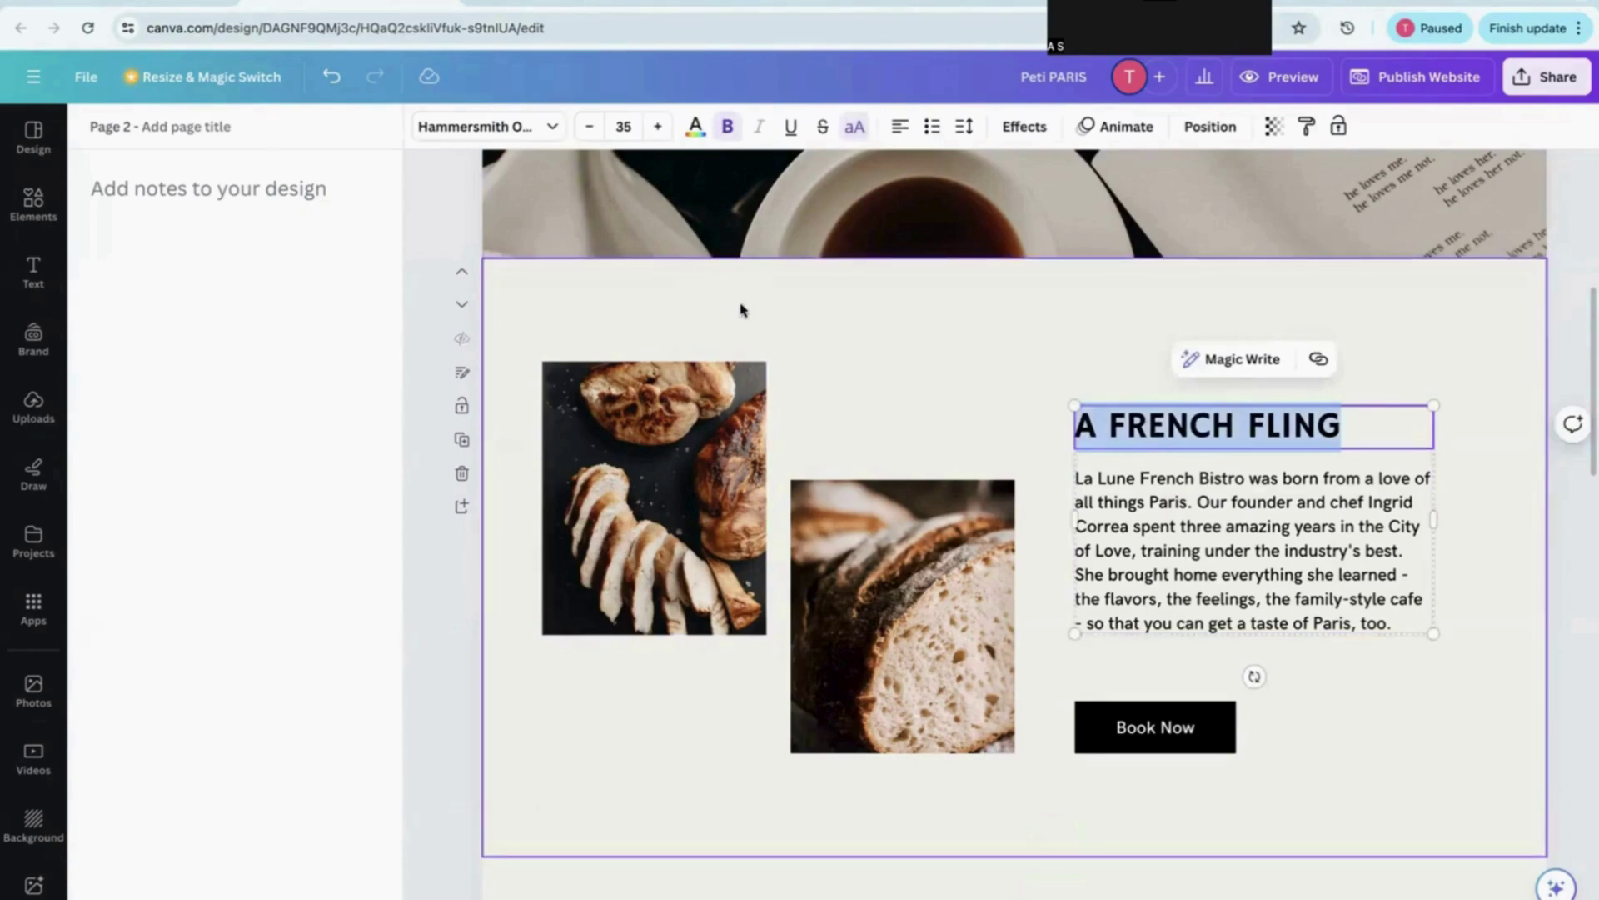
pyautogui.press('BackSpace')
pyautogui.write('ABO')
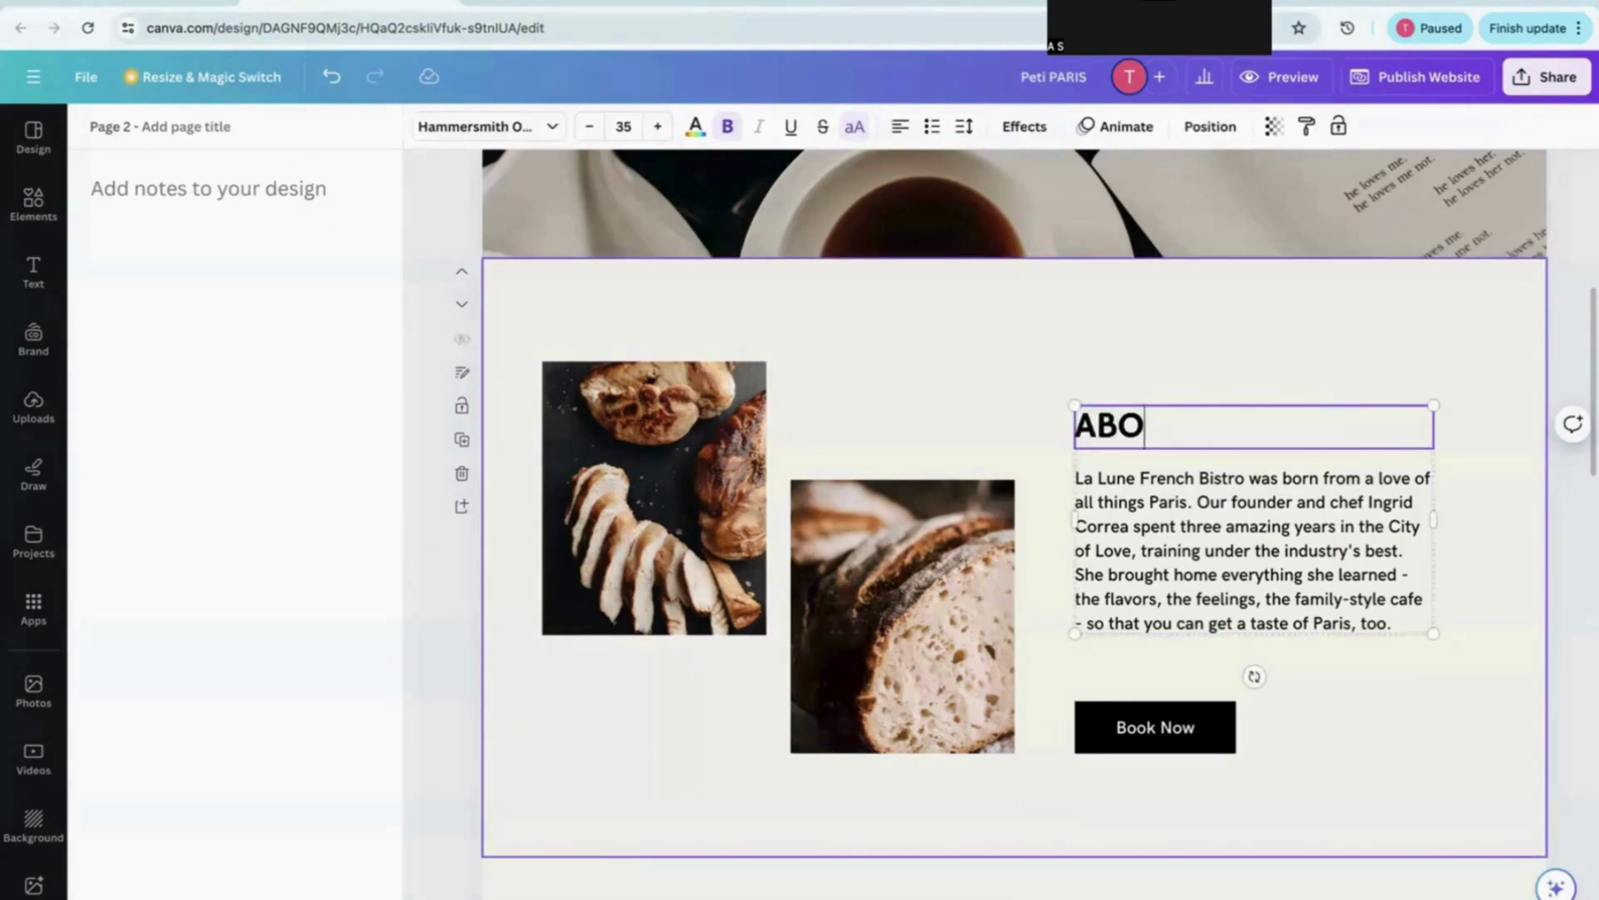
pyautogui.write('UT US')
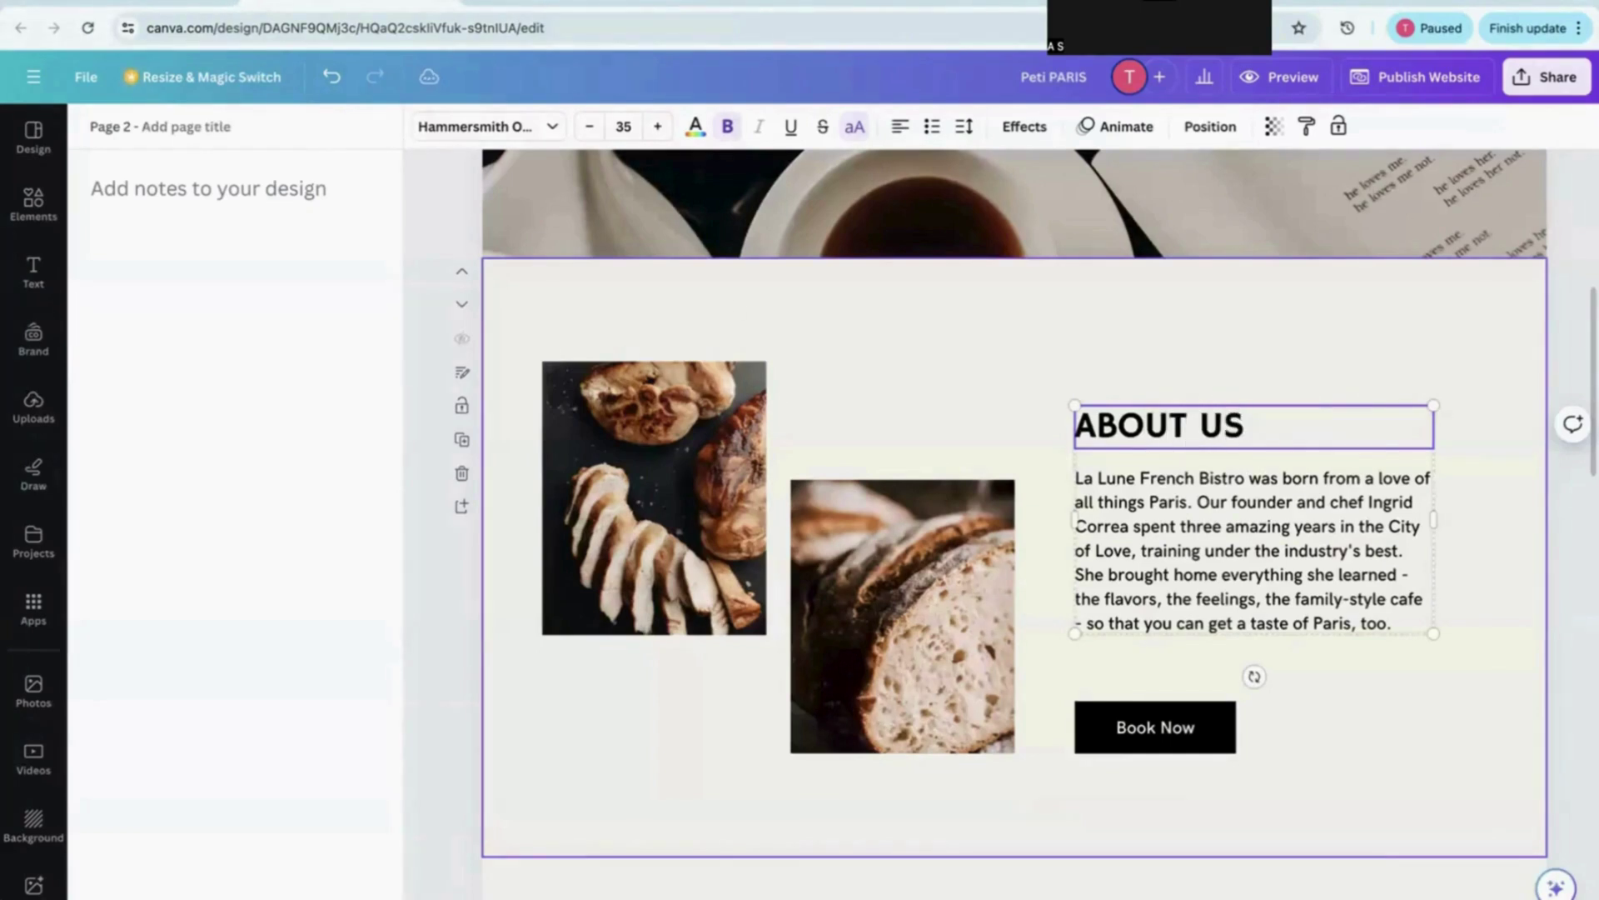
# Title page 2 "About Us"
pyautogui.click(163, 133)
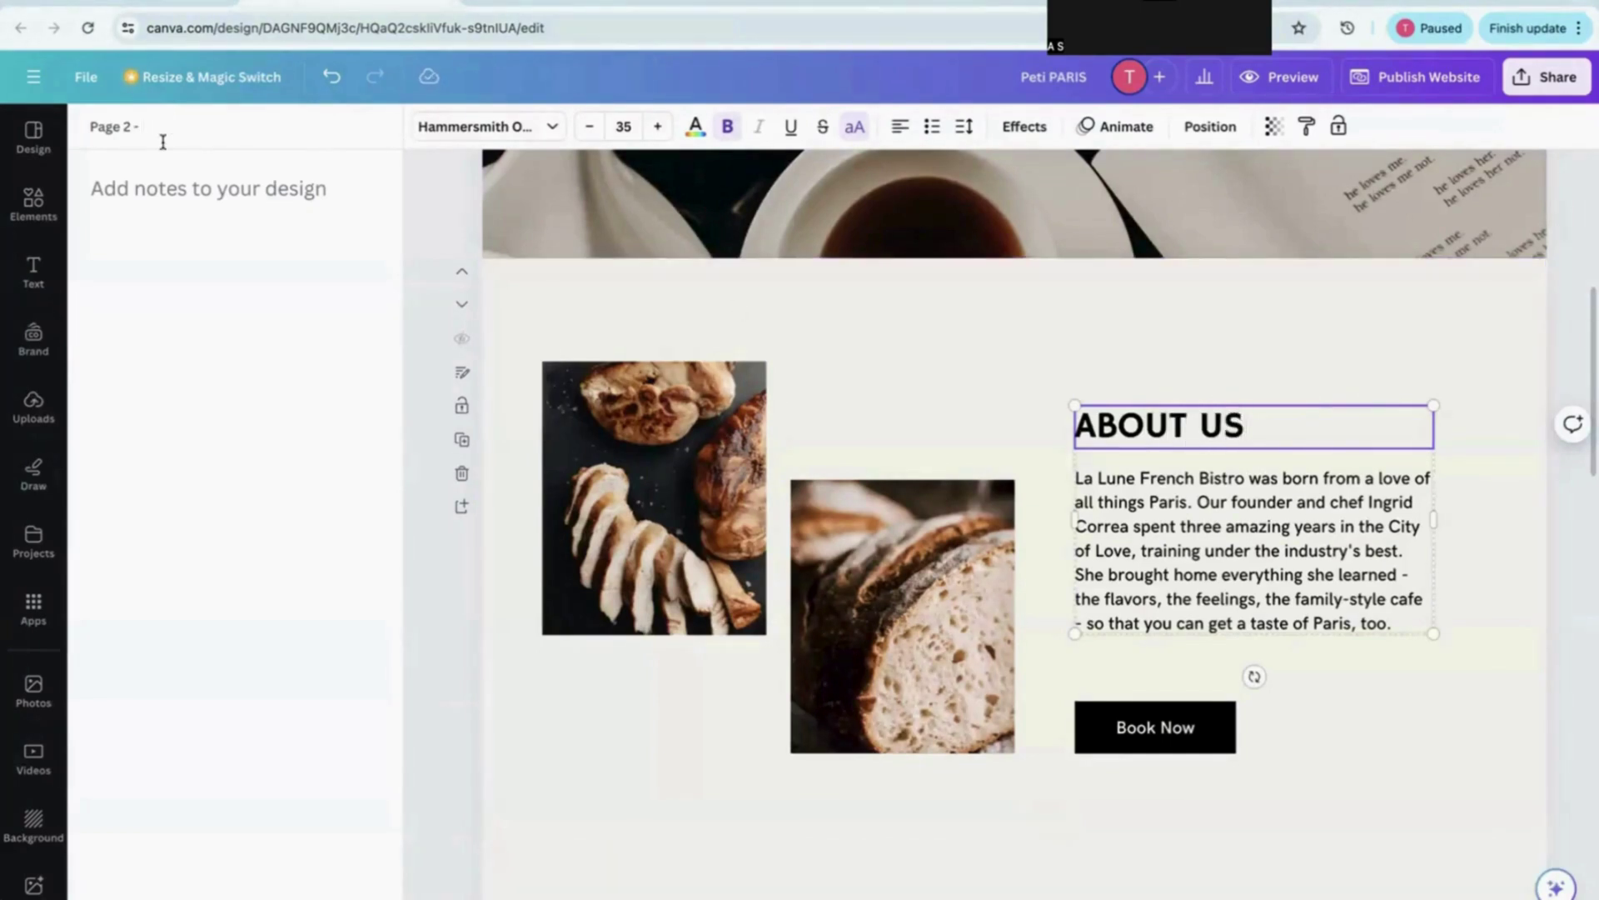
pyautogui.write('abou')
pyautogui.press('BackSpace')
pyautogui.press('BackSpace')
pyautogui.press('BackSpace')
pyautogui.press('BackSpace')
# Clear the placeholder paragraph under the "ABOUT US" heading on page 2
pyautogui.click(1250, 537)
pyautogui.click(1246, 540)
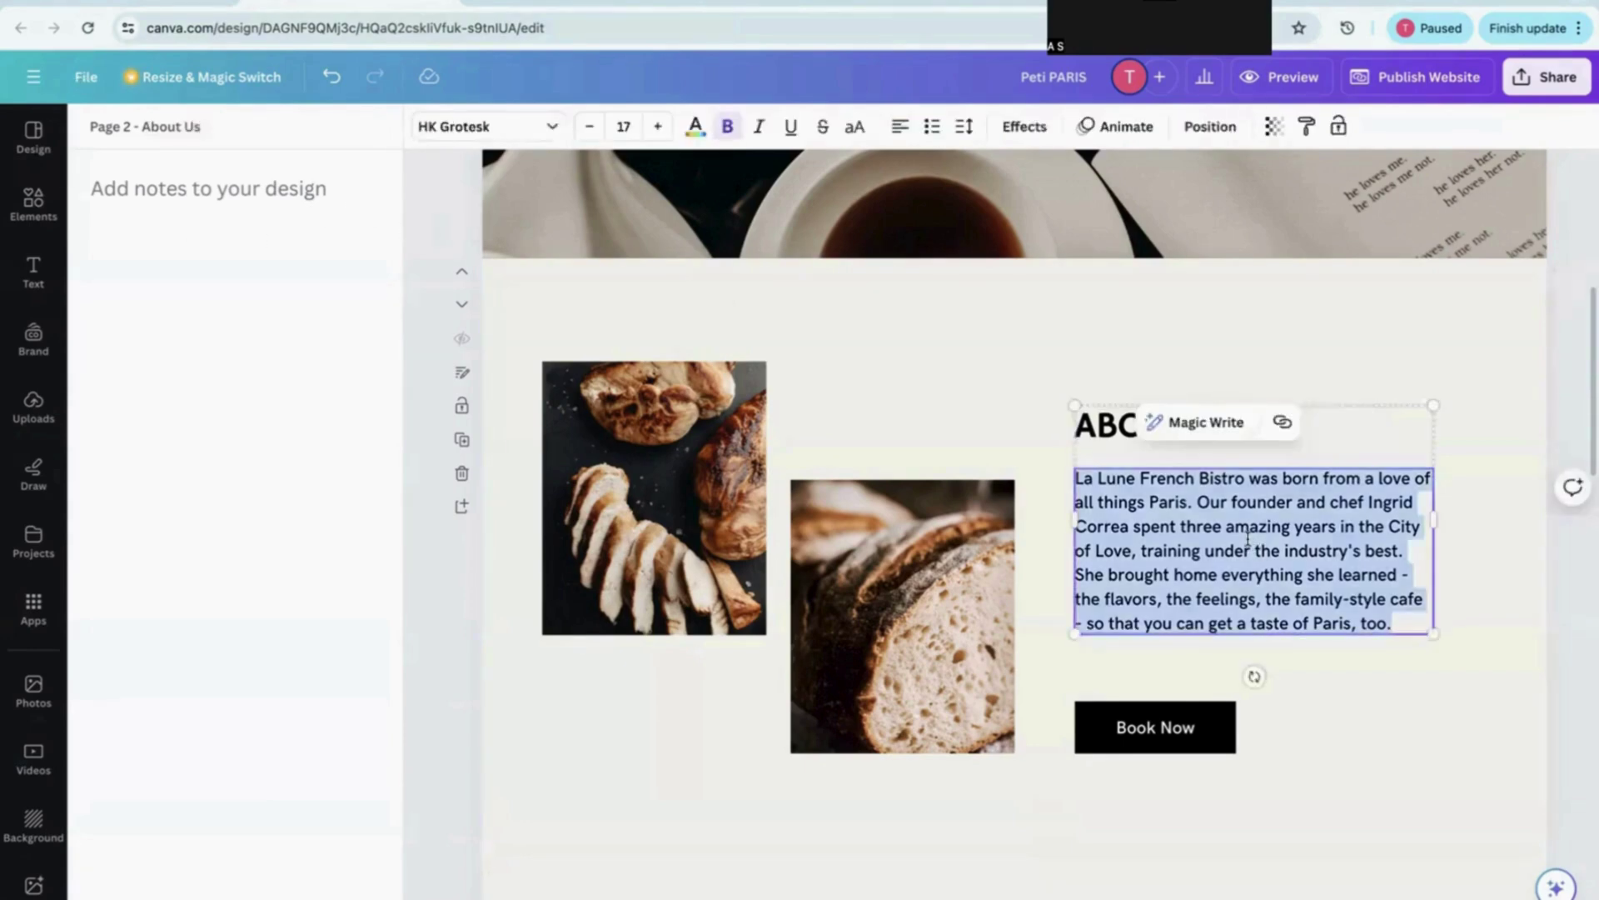
pyautogui.press('BackSpace')
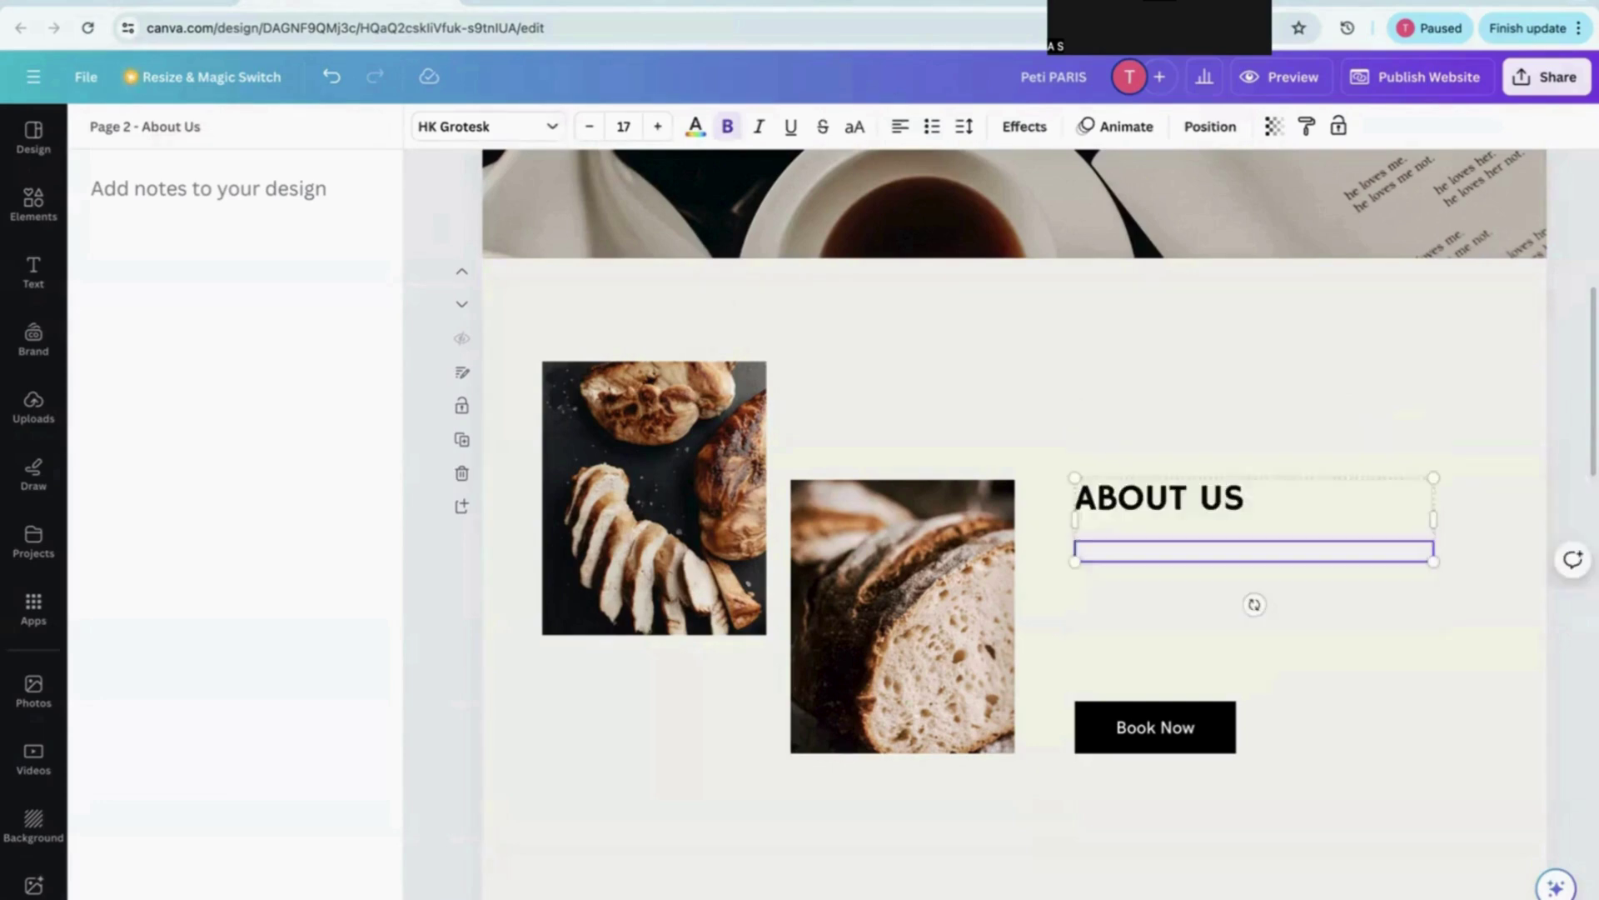
# Find the open "website name peti paris" design and copy its bakery description below "About Us:"
pyautogui.click(746, 3)
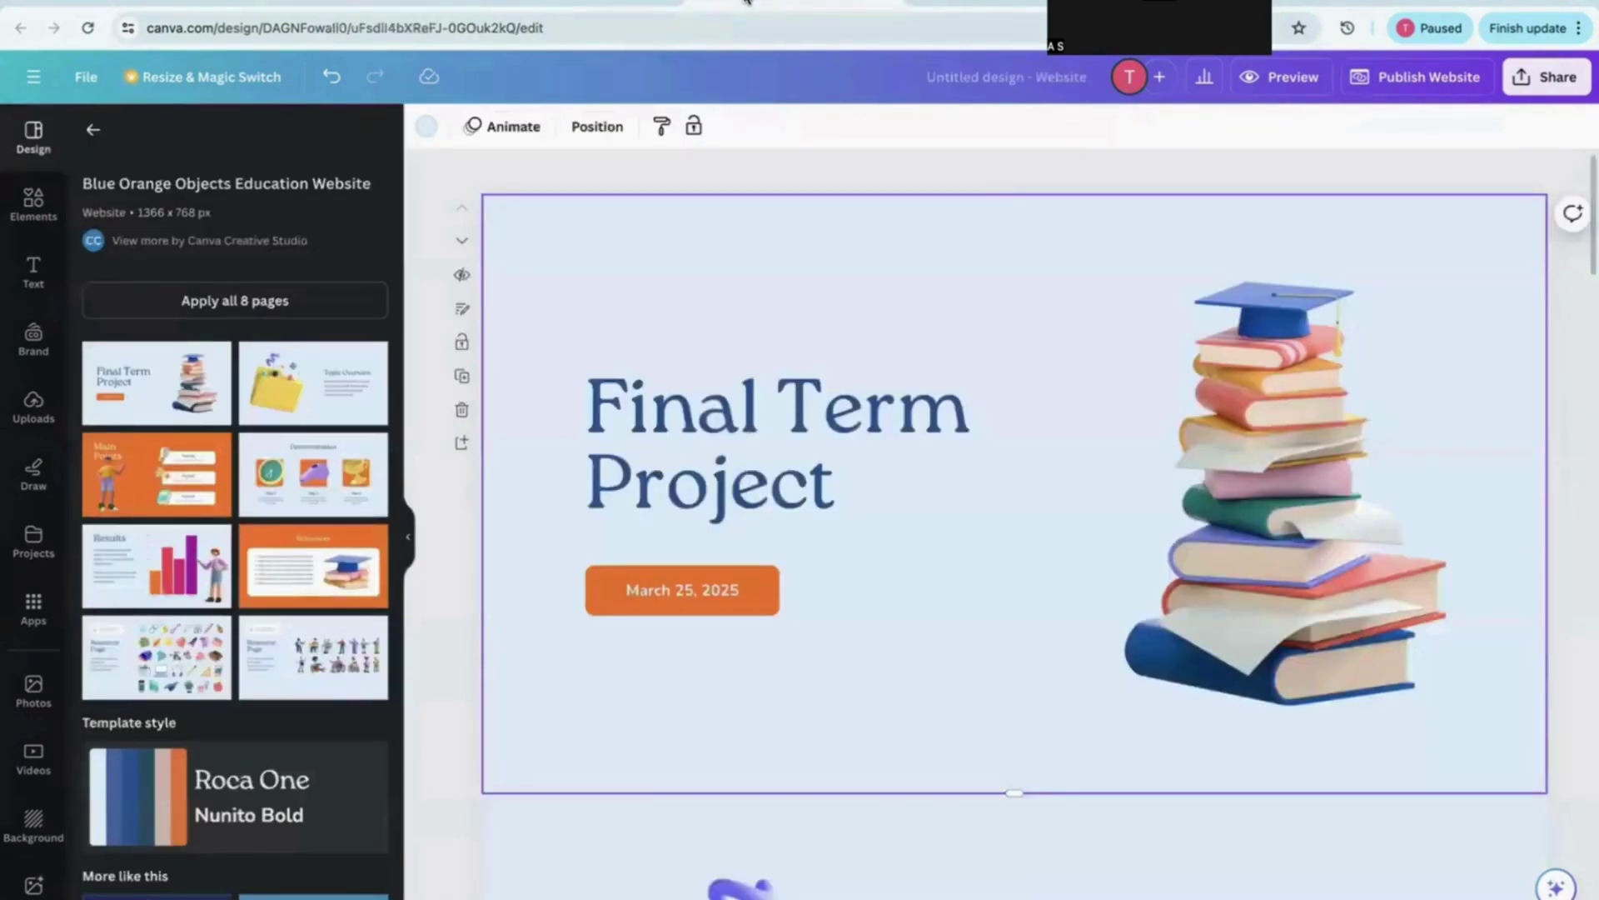
pyautogui.click(962, 3)
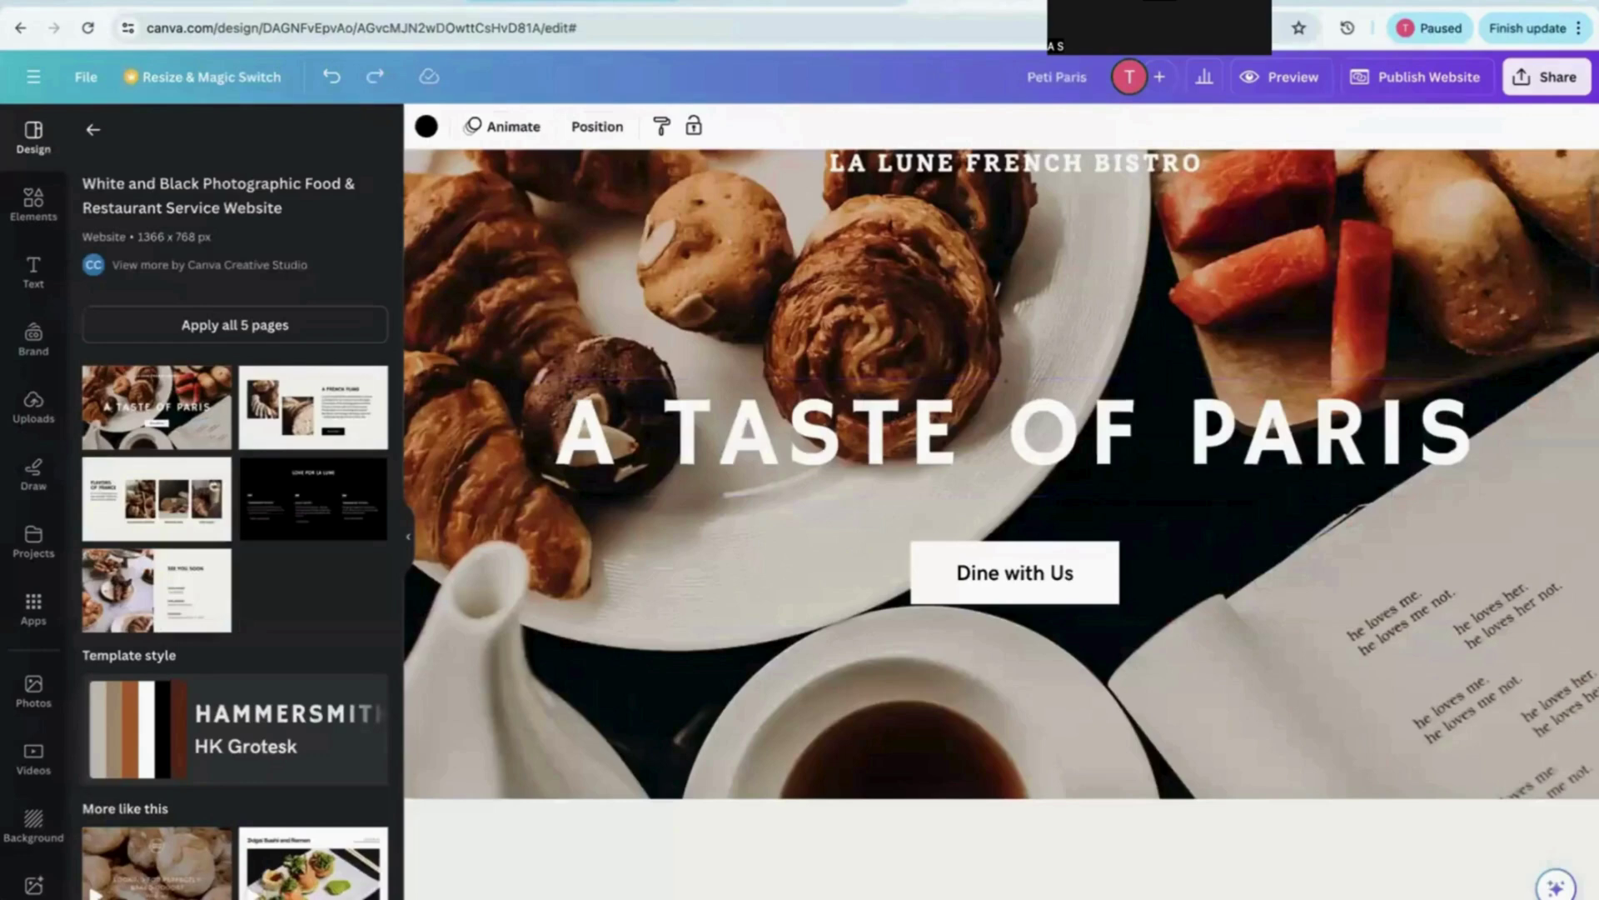
pyautogui.click(543, 2)
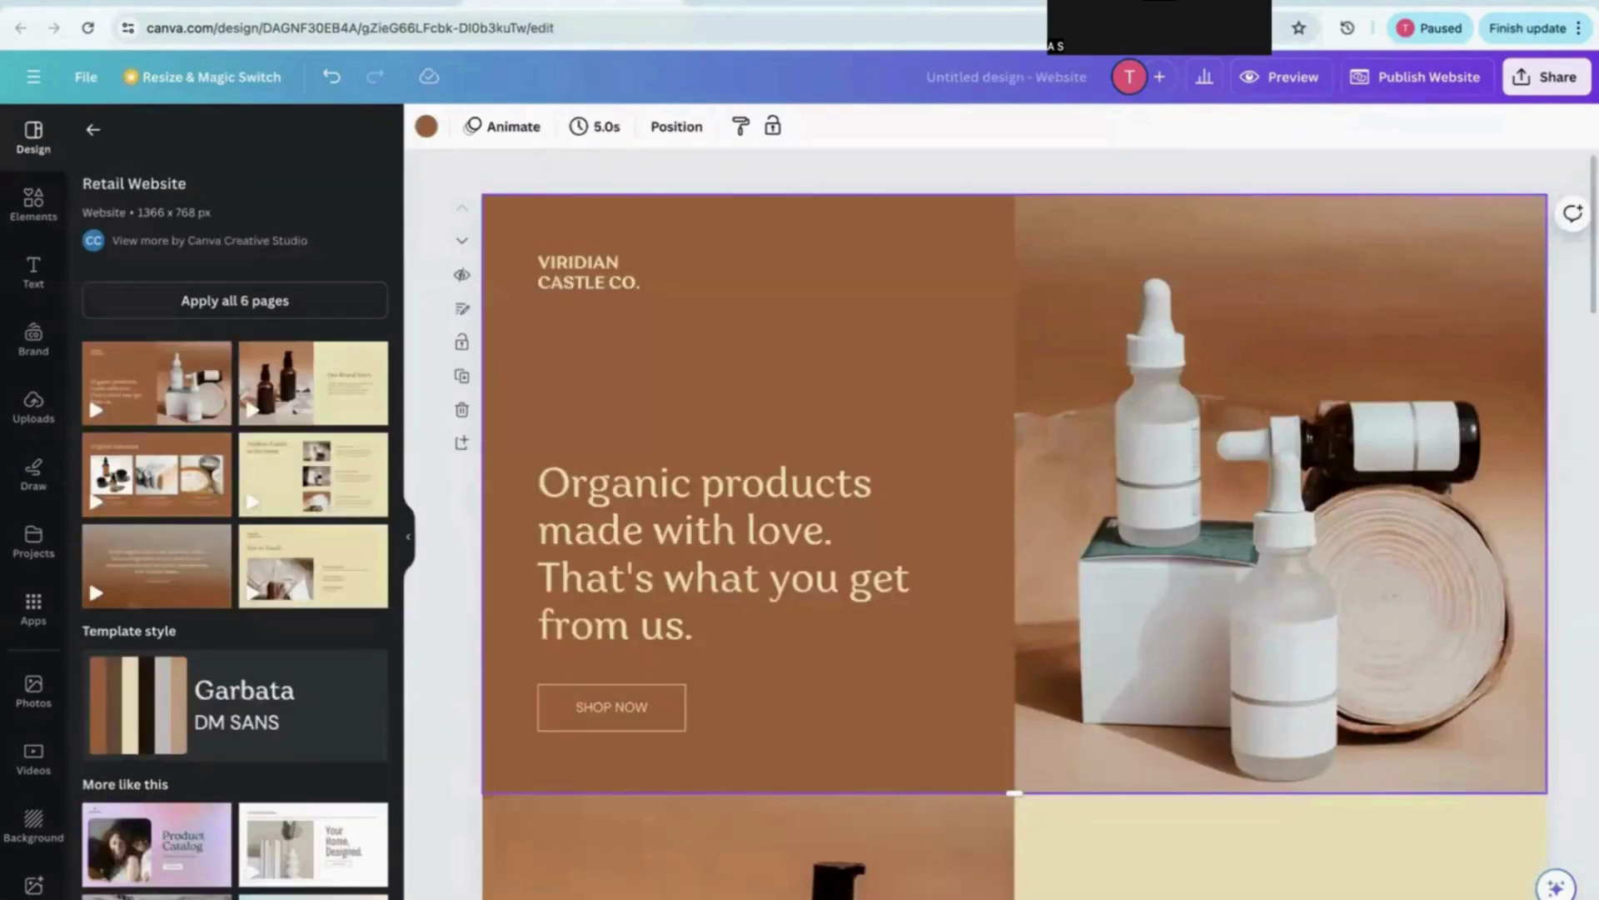
pyautogui.click(1199, 5)
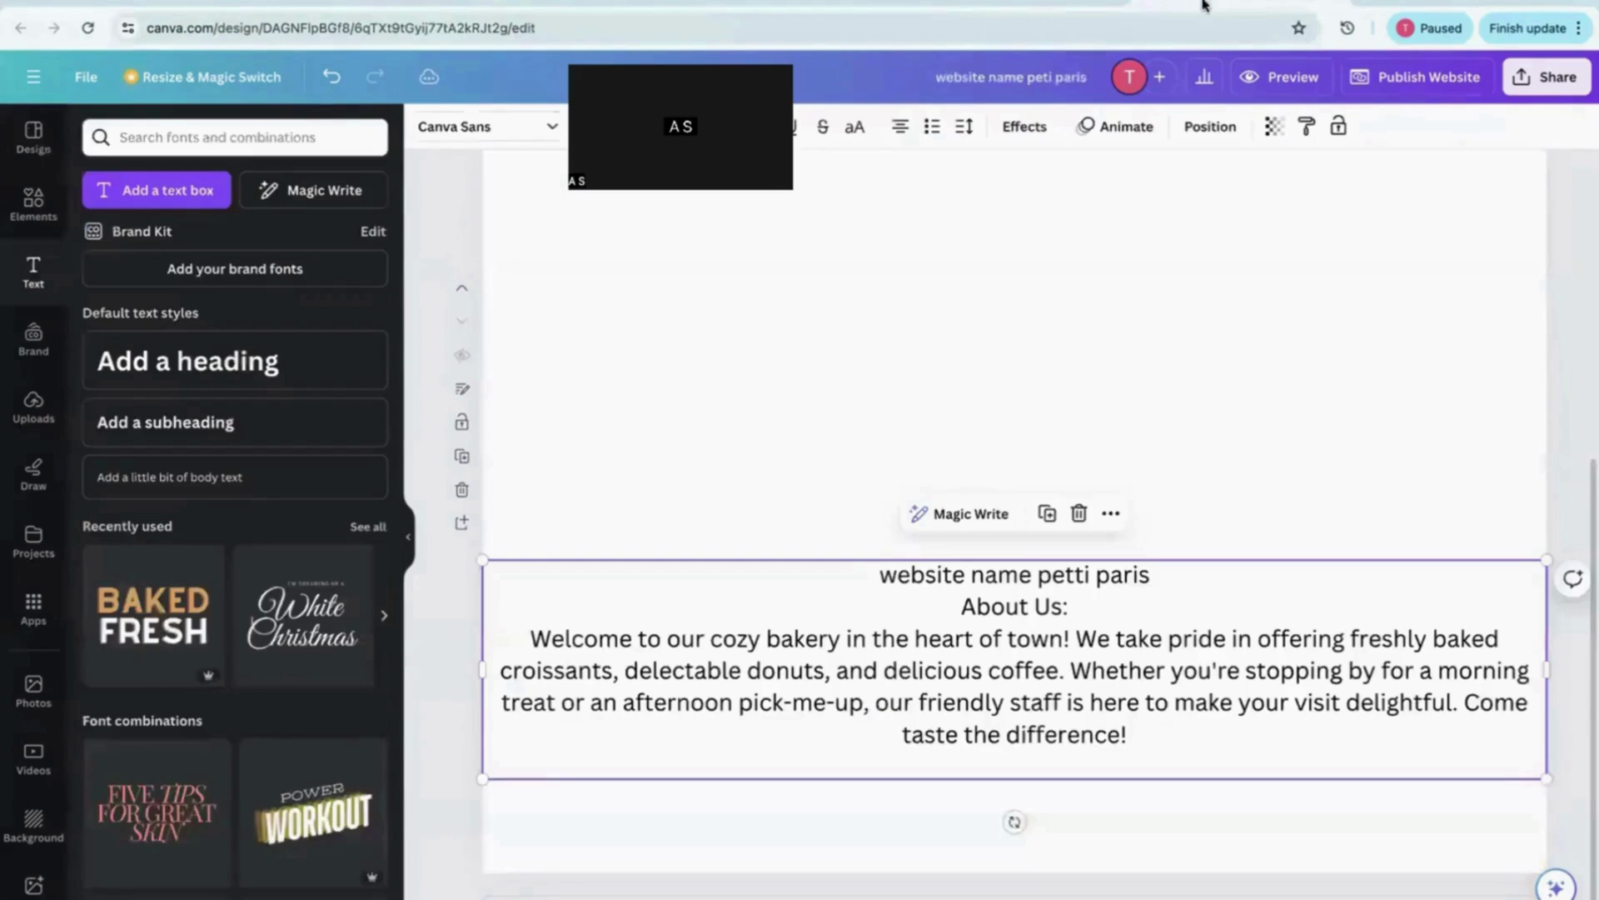
pyautogui.doubleClick(913, 640)
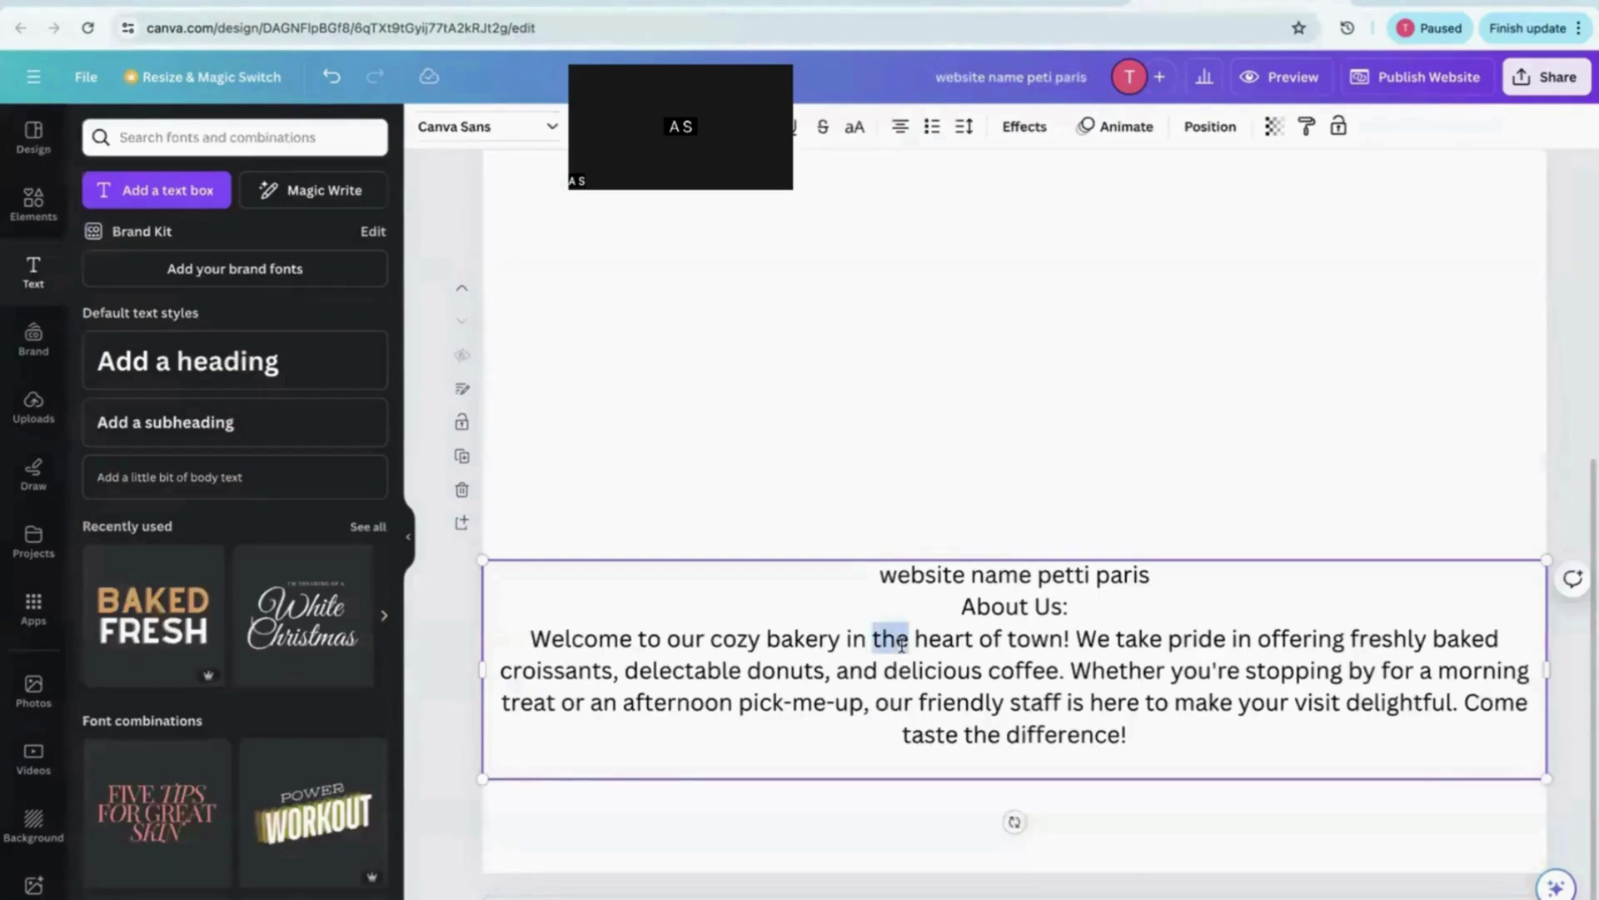
pyautogui.click(528, 638)
pyautogui.moveTo(528, 638); pyautogui.dragTo(1266, 740)
pyautogui.hotkey('ctrl', 'c')
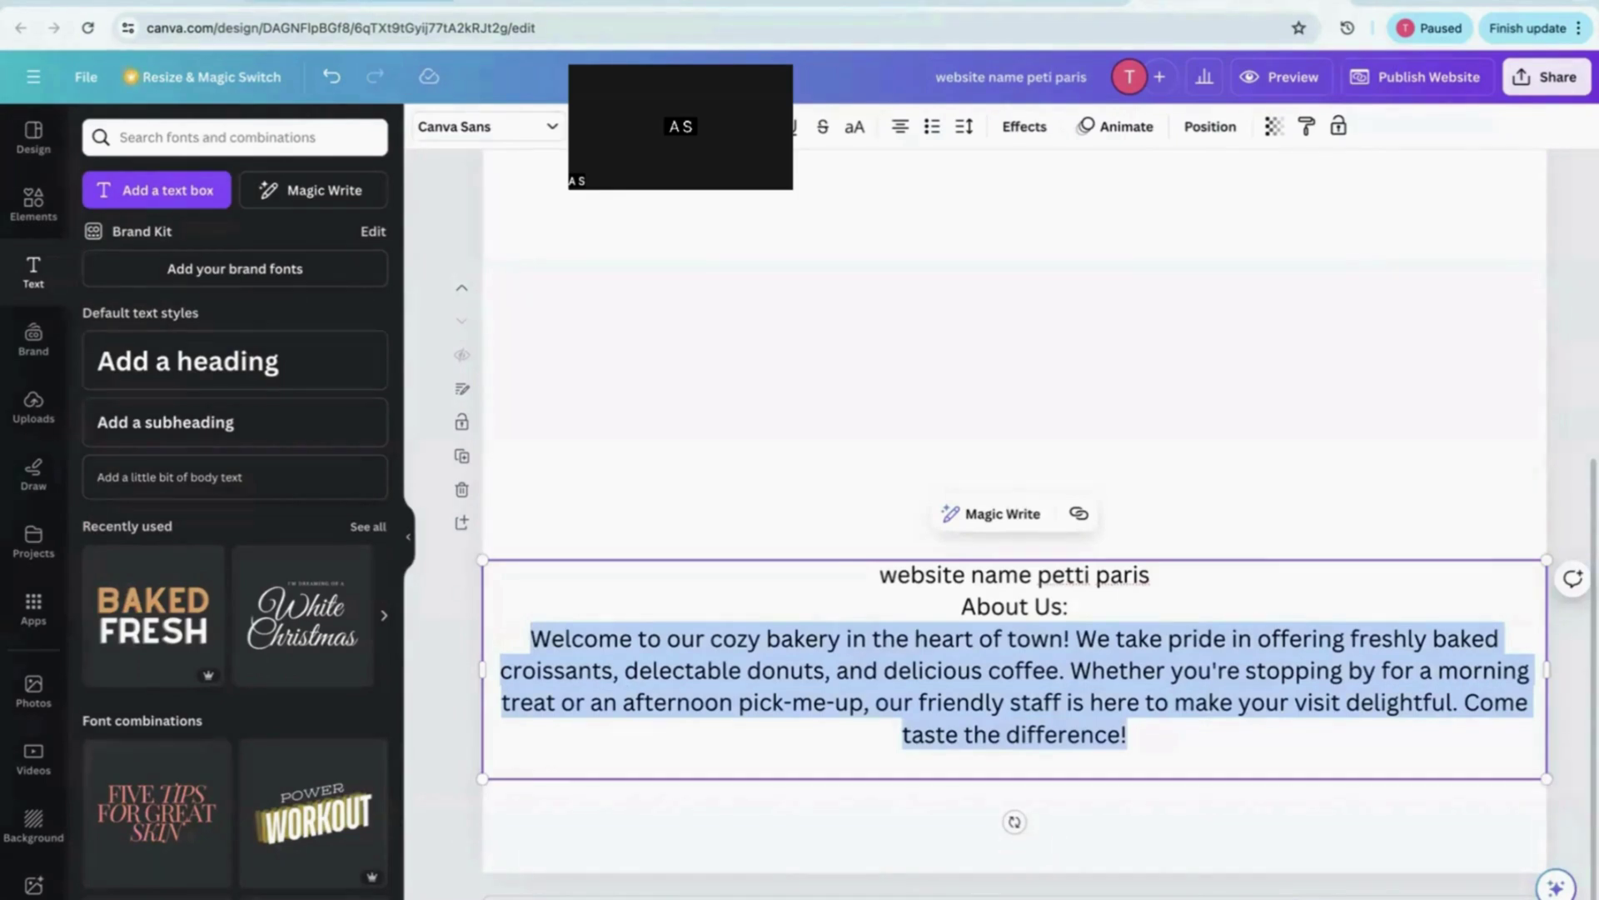
# Return to the Peti PARIS design and paste the bakery description under the "ABOUT US" heading
pyautogui.click(375, 7)
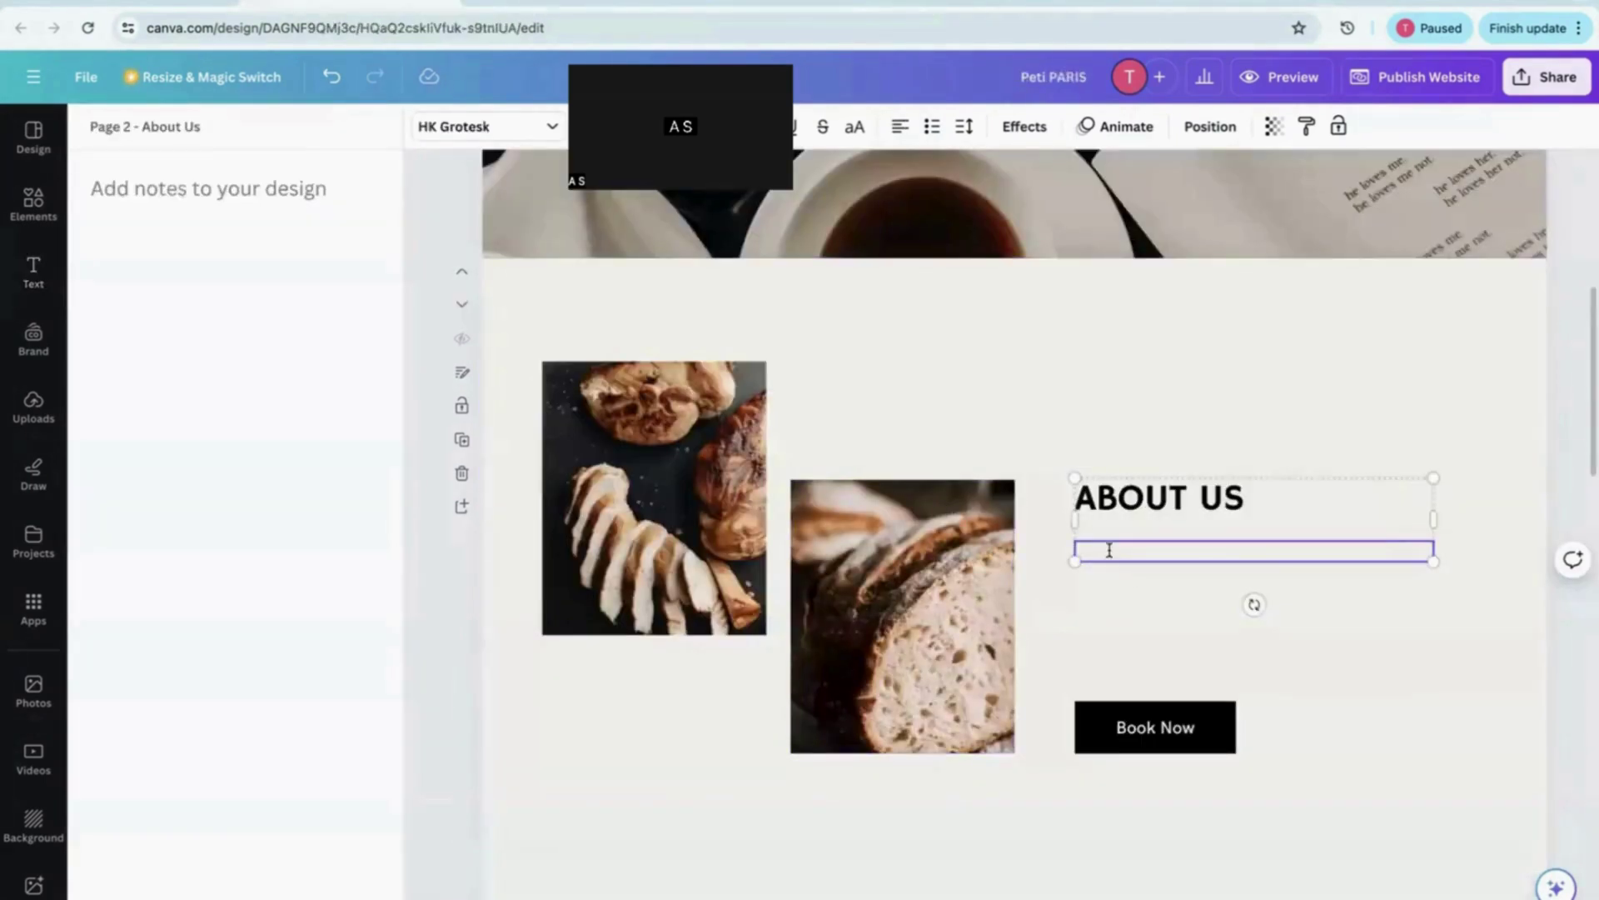
pyautogui.hotkey('ctrl', 'v')
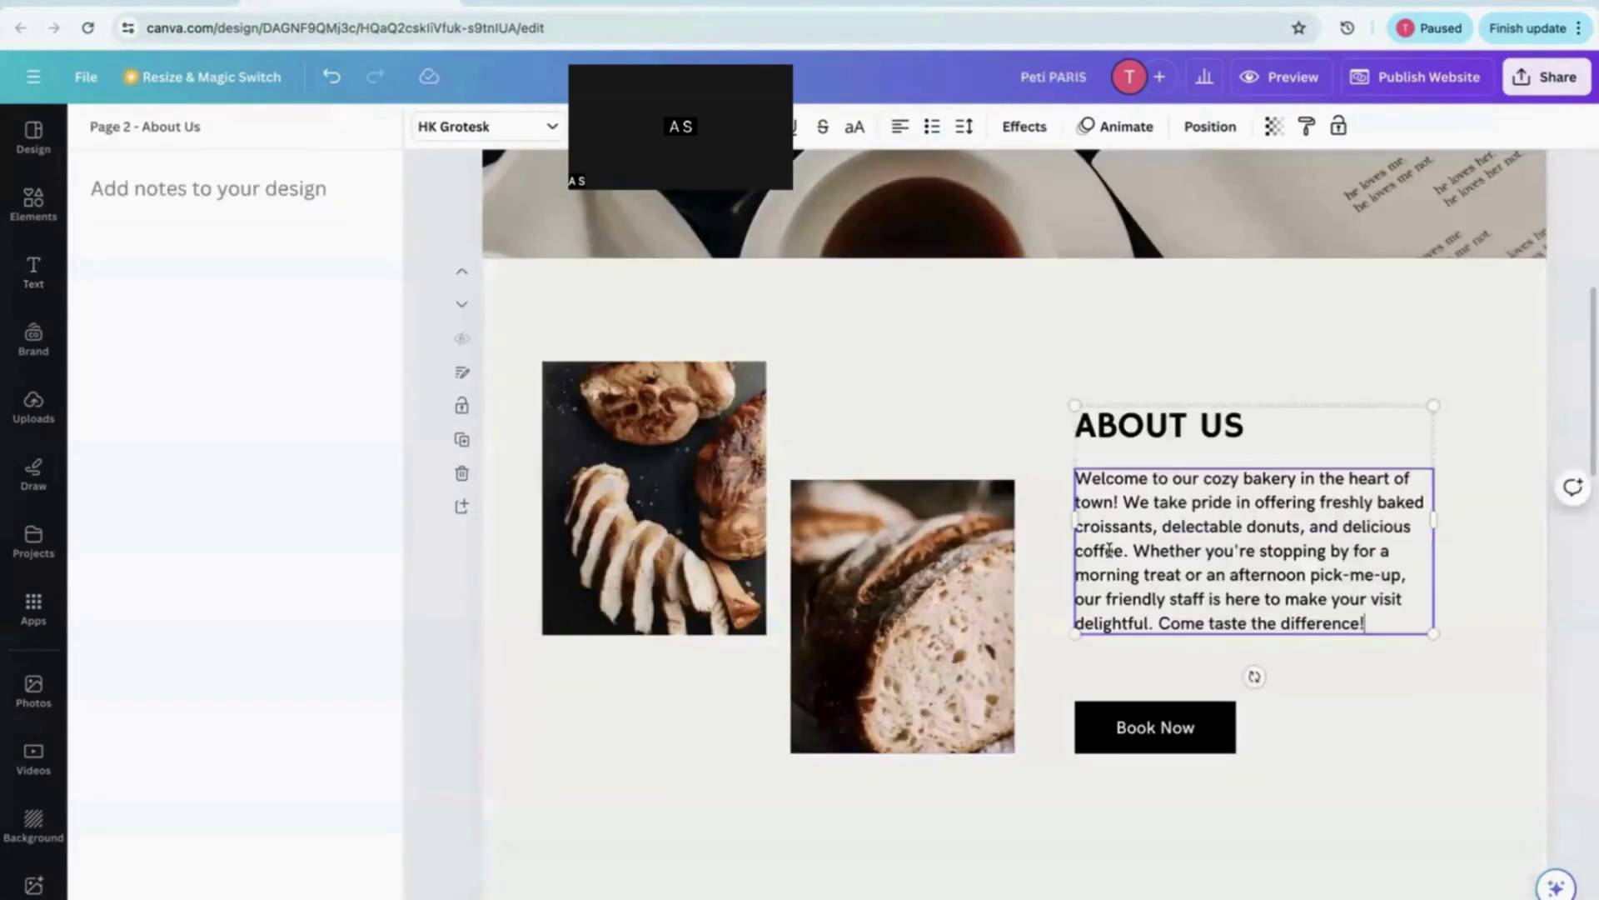
pyautogui.click(1454, 768)
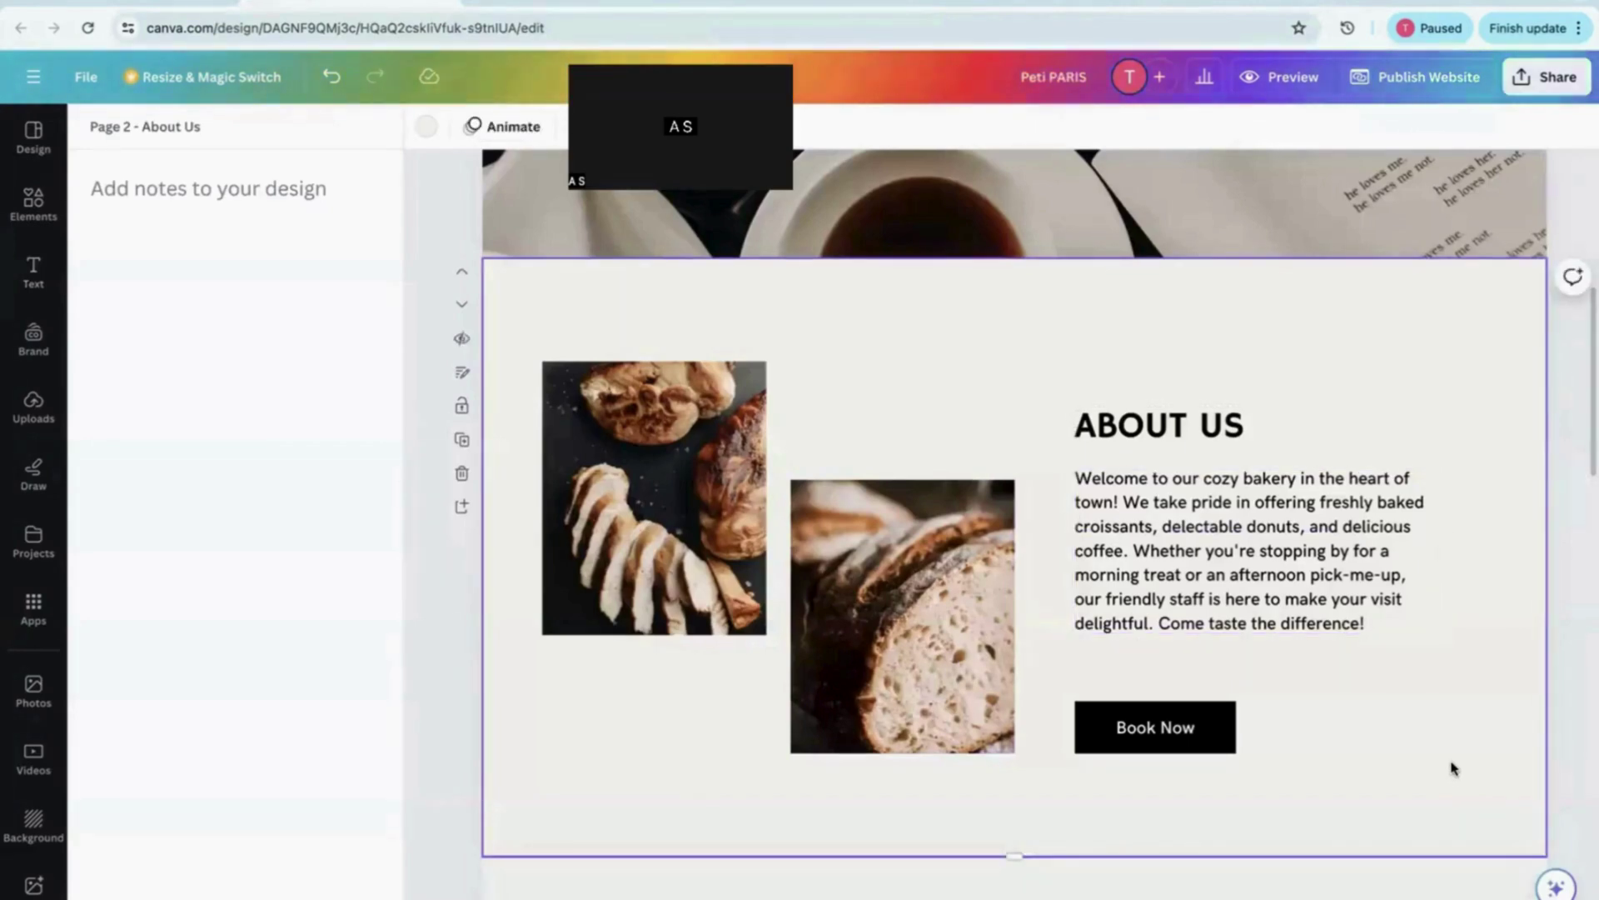
# Delete the black "Love for La Lune" testimonials page from the website
pyautogui.scroll(-6, 1453, 768)
pyautogui.scroll(-2, 1454, 768)
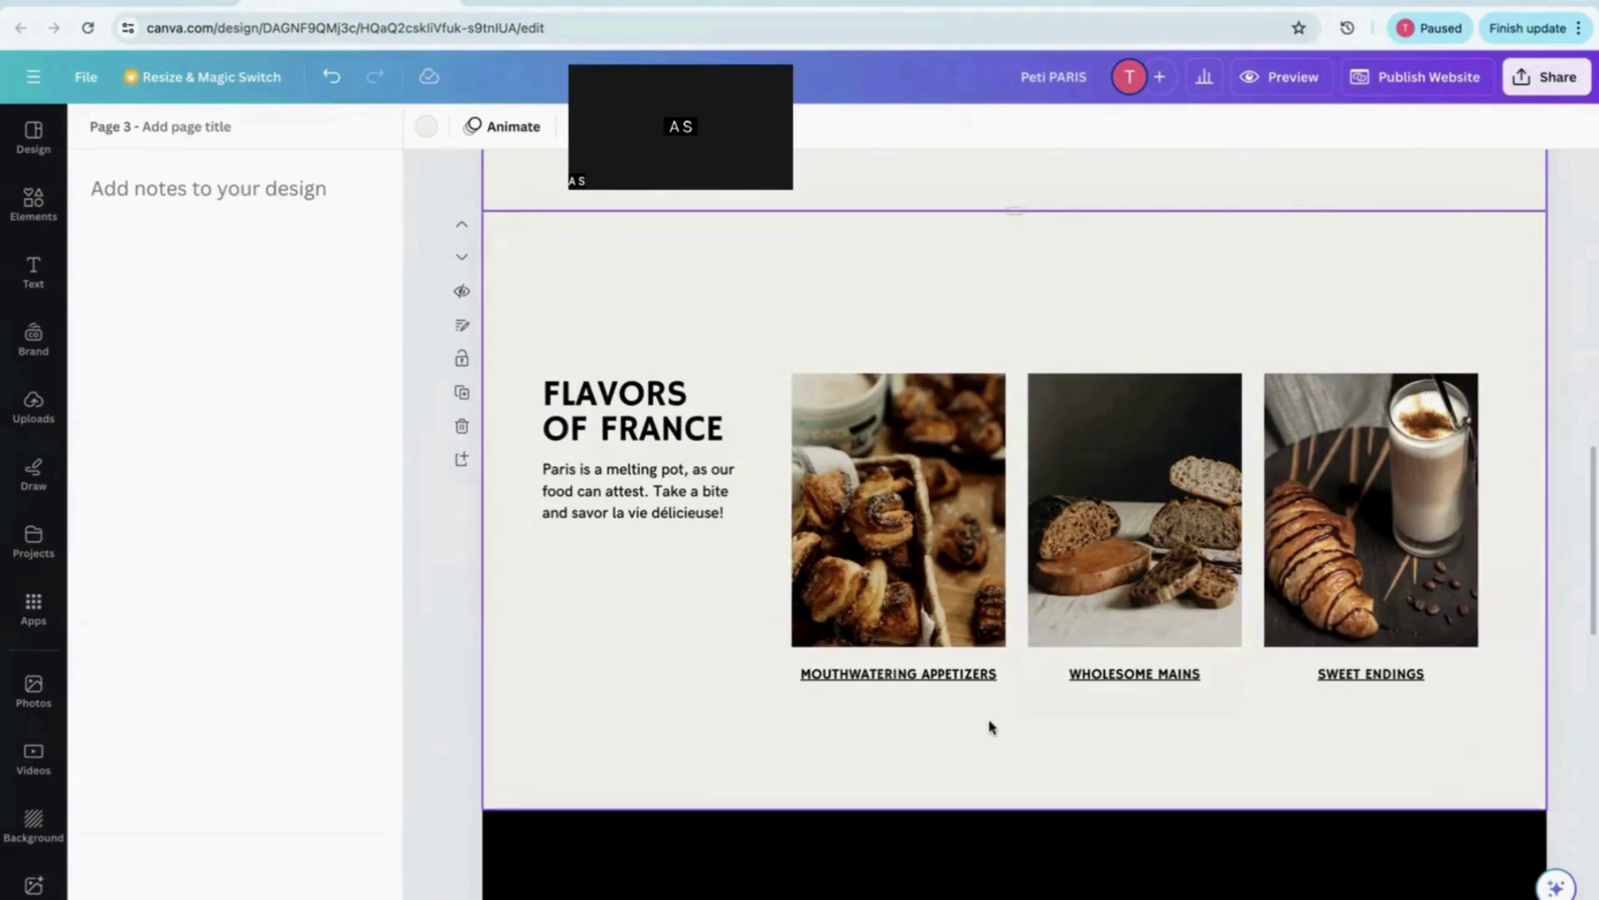
pyautogui.scroll(-8, 991, 727)
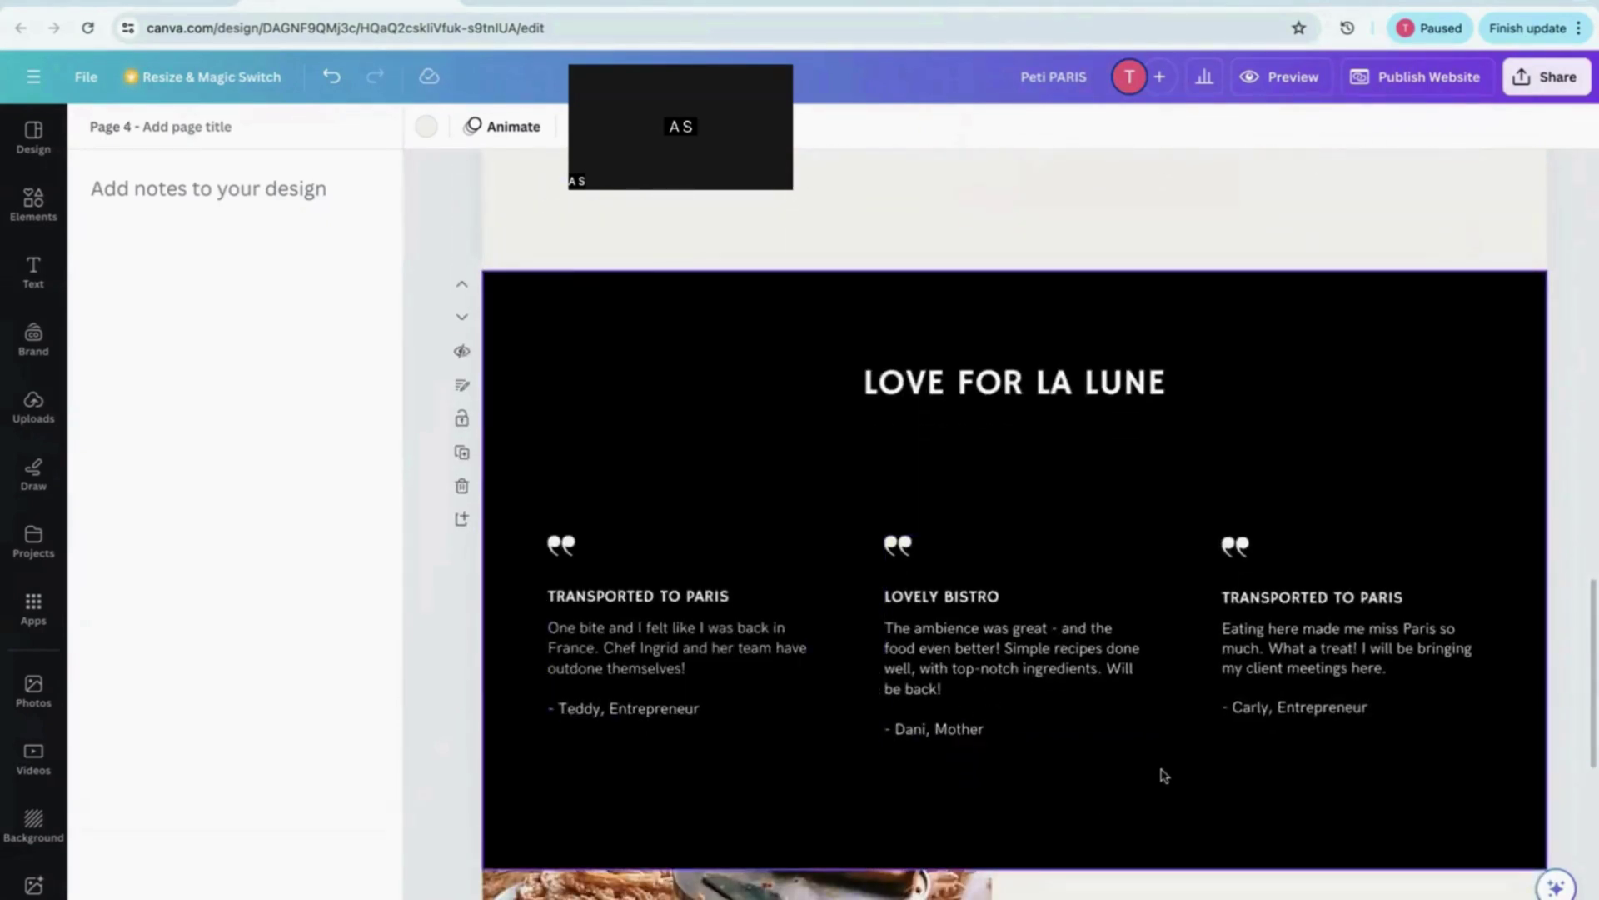
pyautogui.click(581, 314)
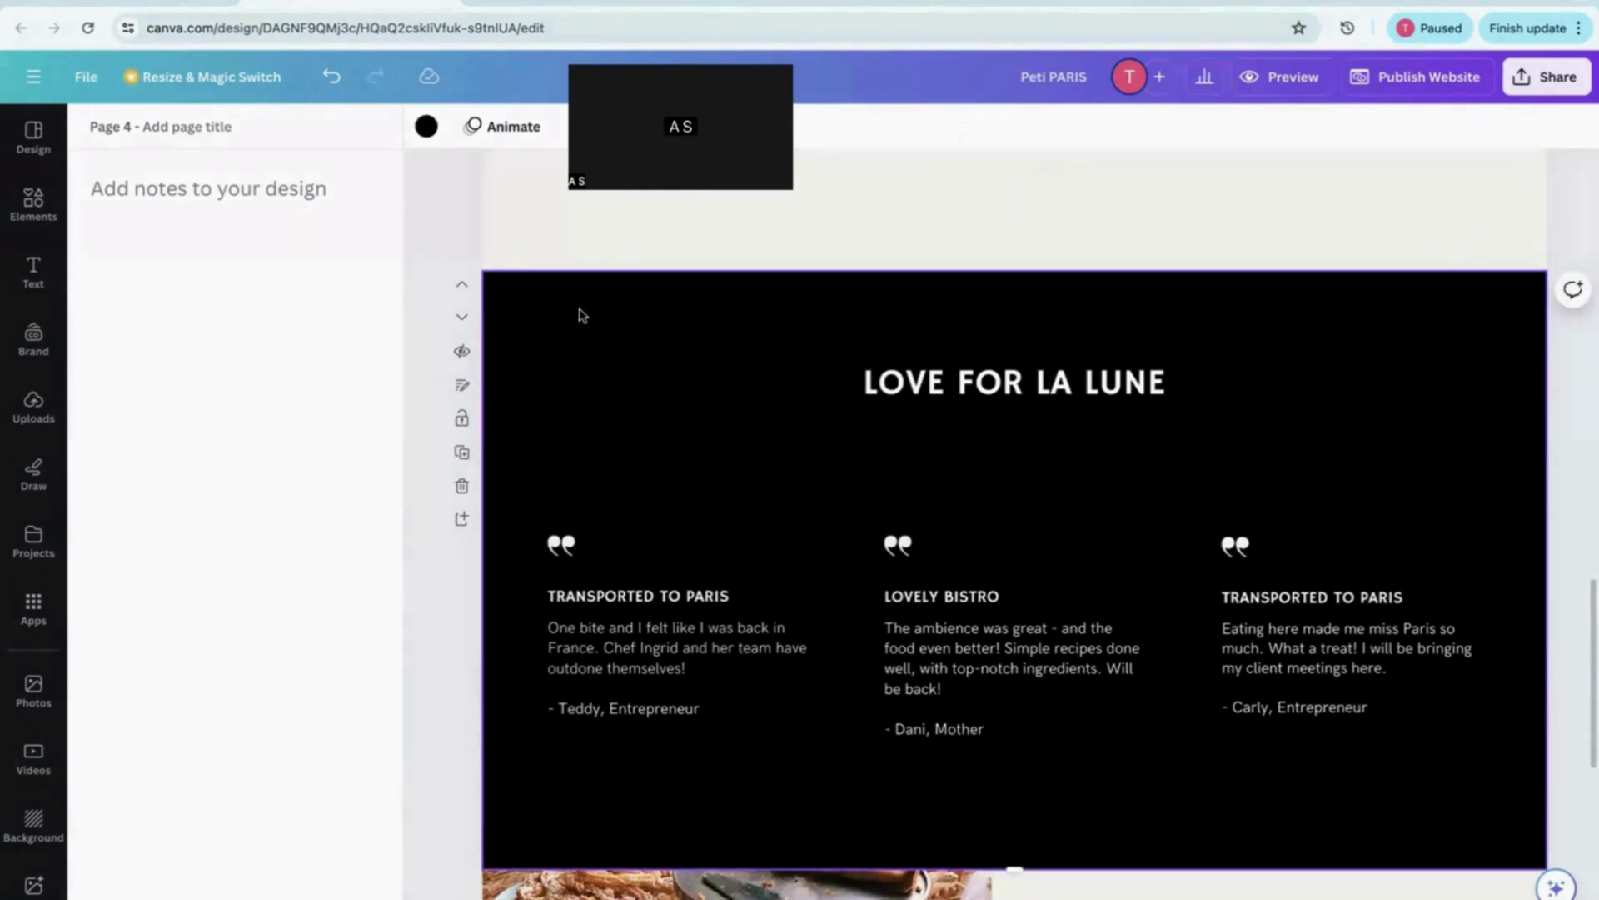
pyautogui.click(464, 487)
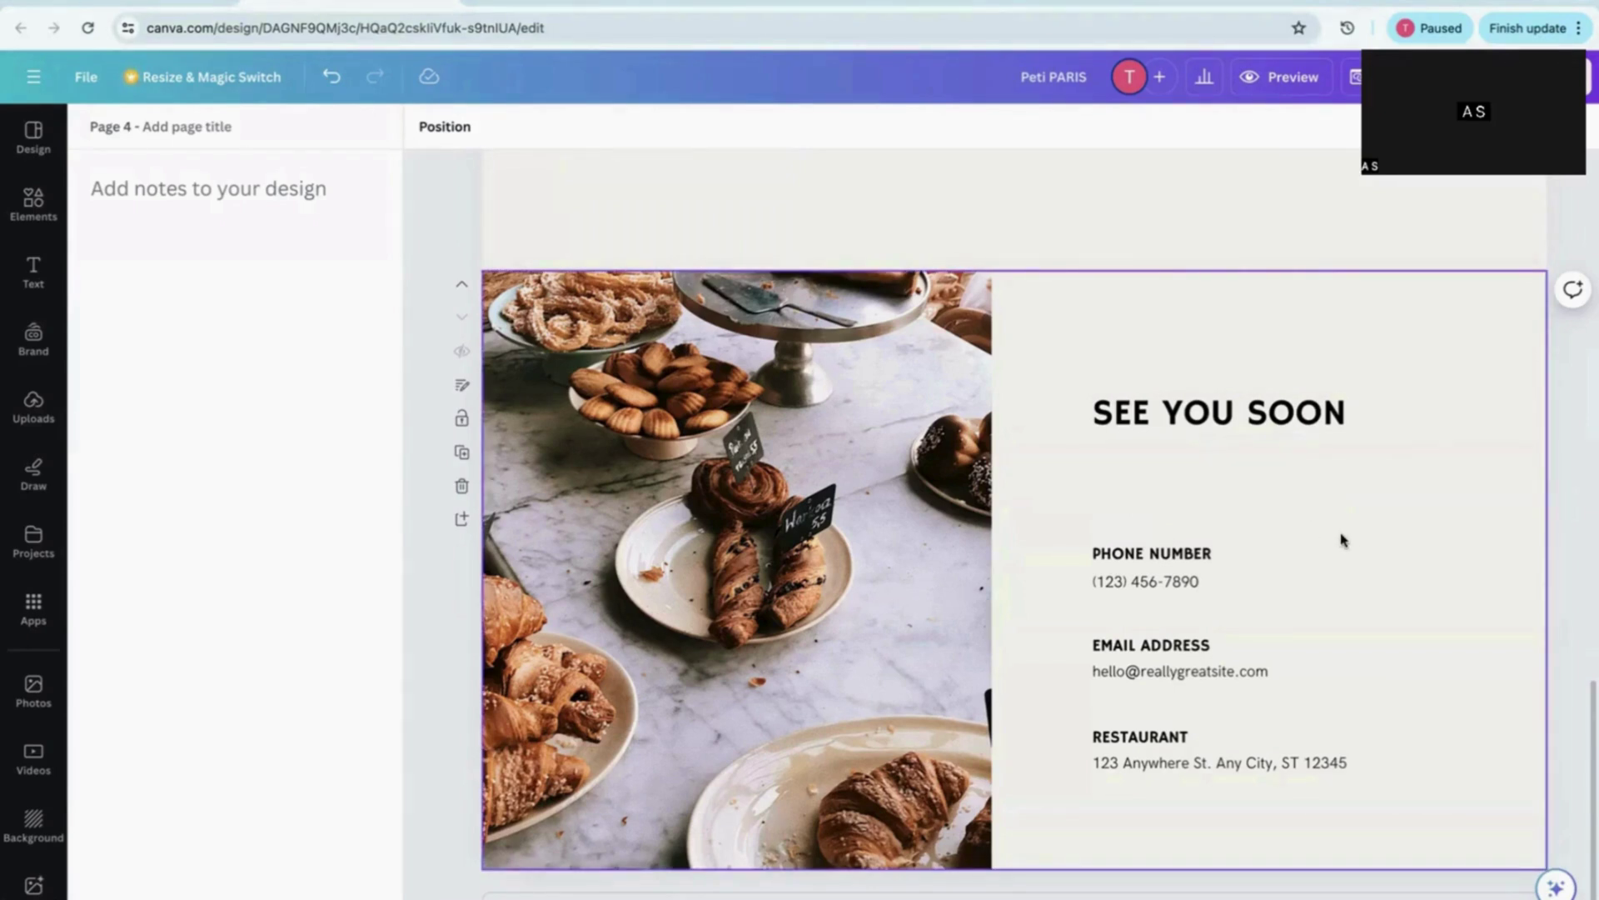
# Replace the "See You Soon" heading on the last page with "CONTACT US"
pyautogui.click(1213, 431)
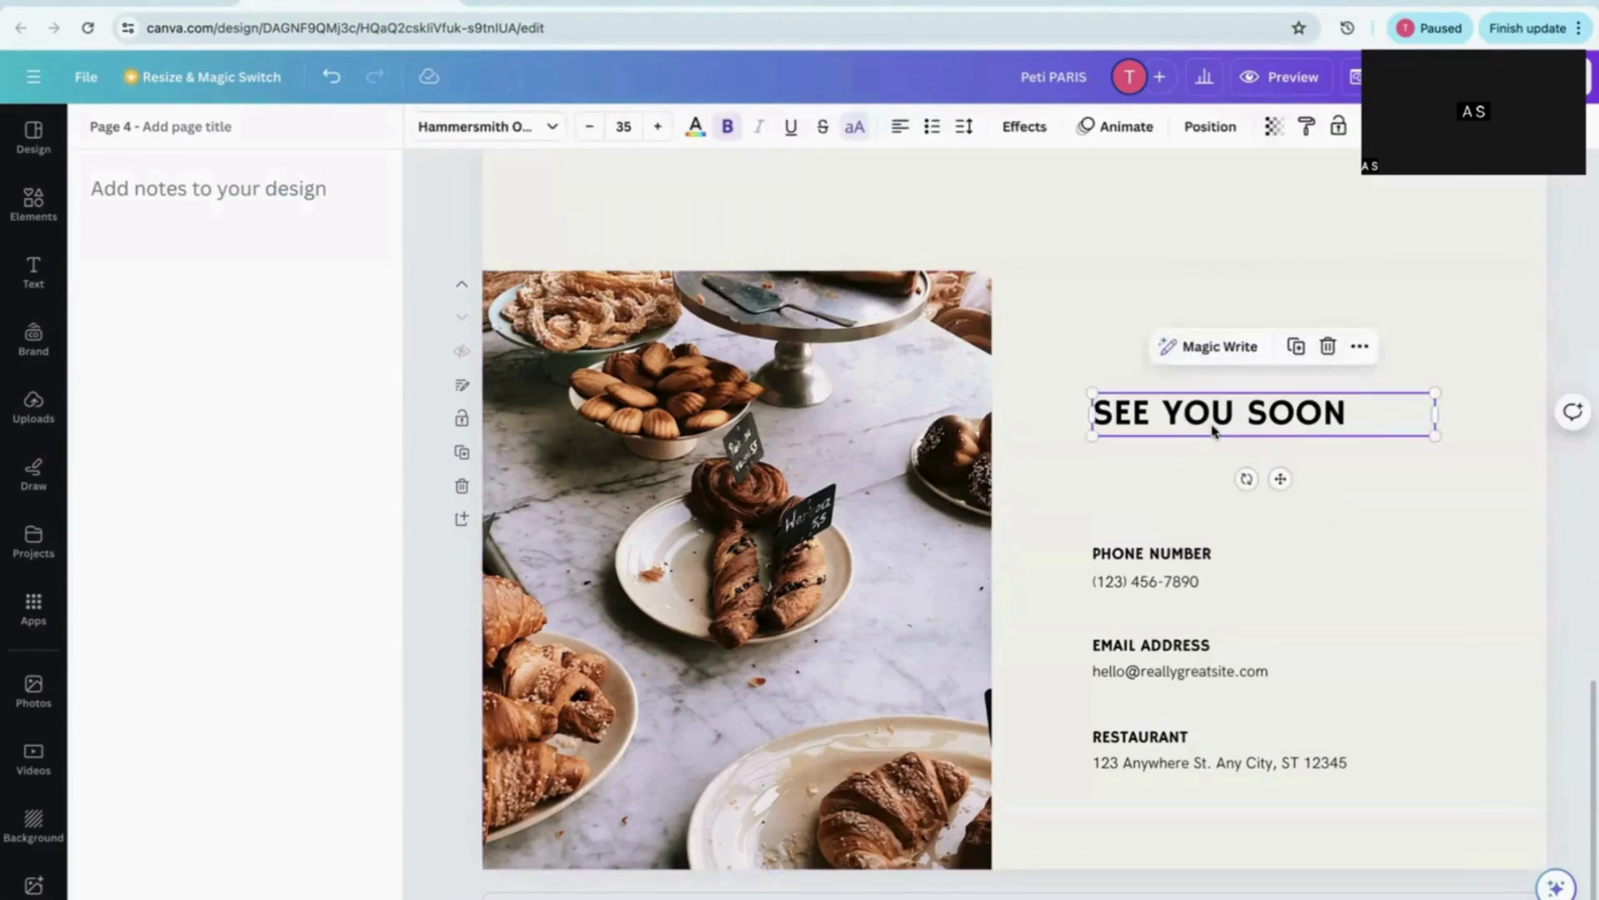
pyautogui.click(1213, 430)
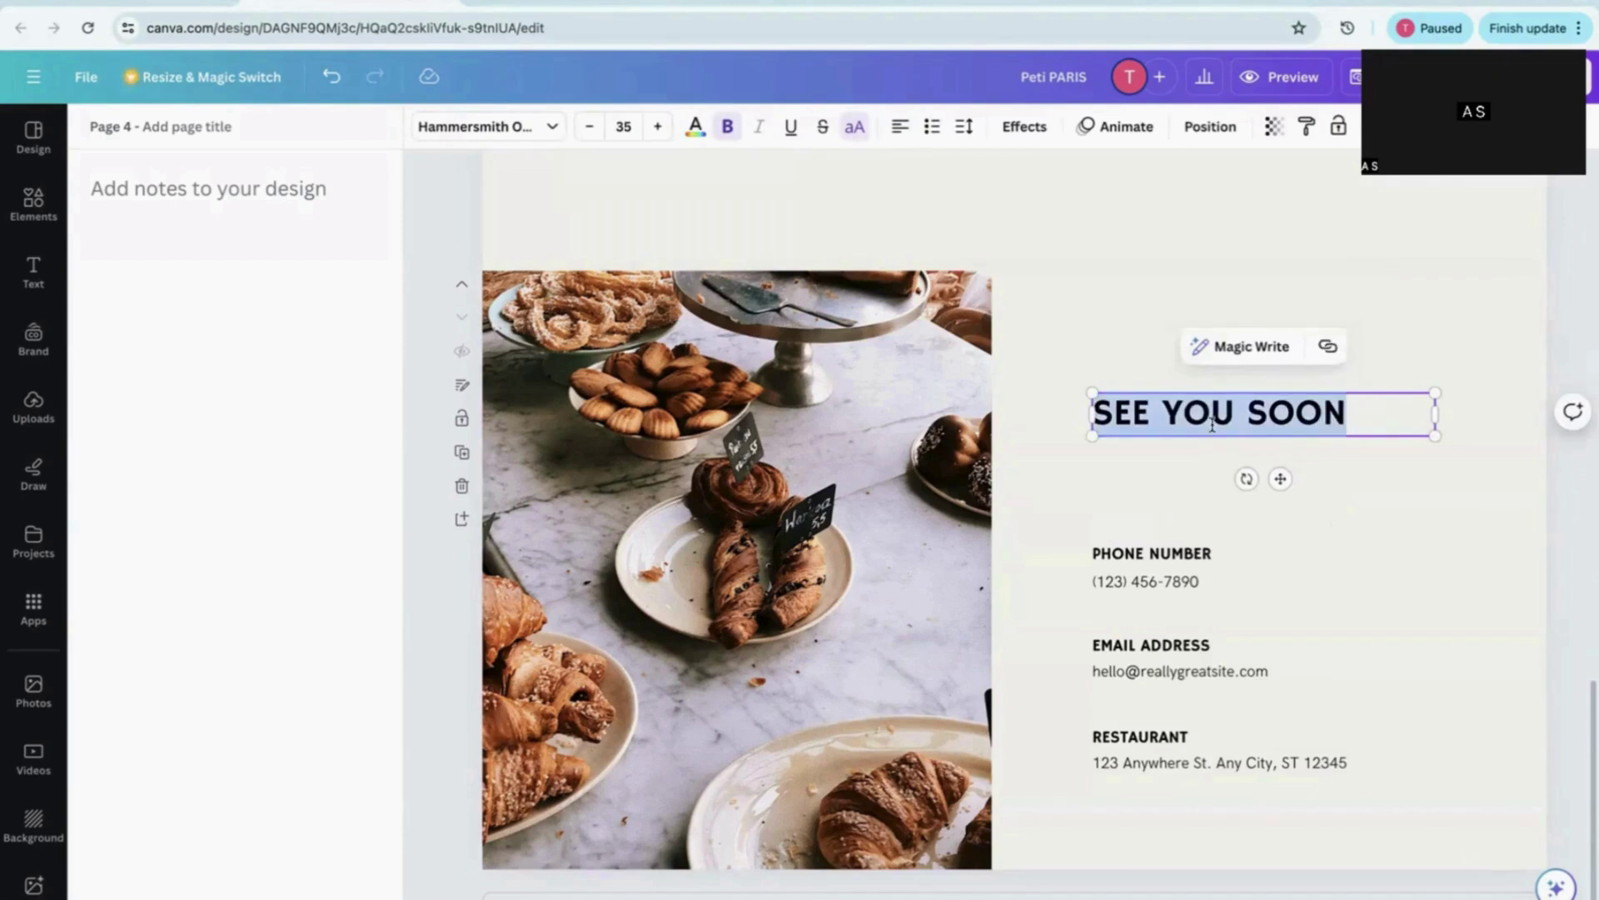
pyautogui.press('BackSpace')
pyautogui.write('CONT')
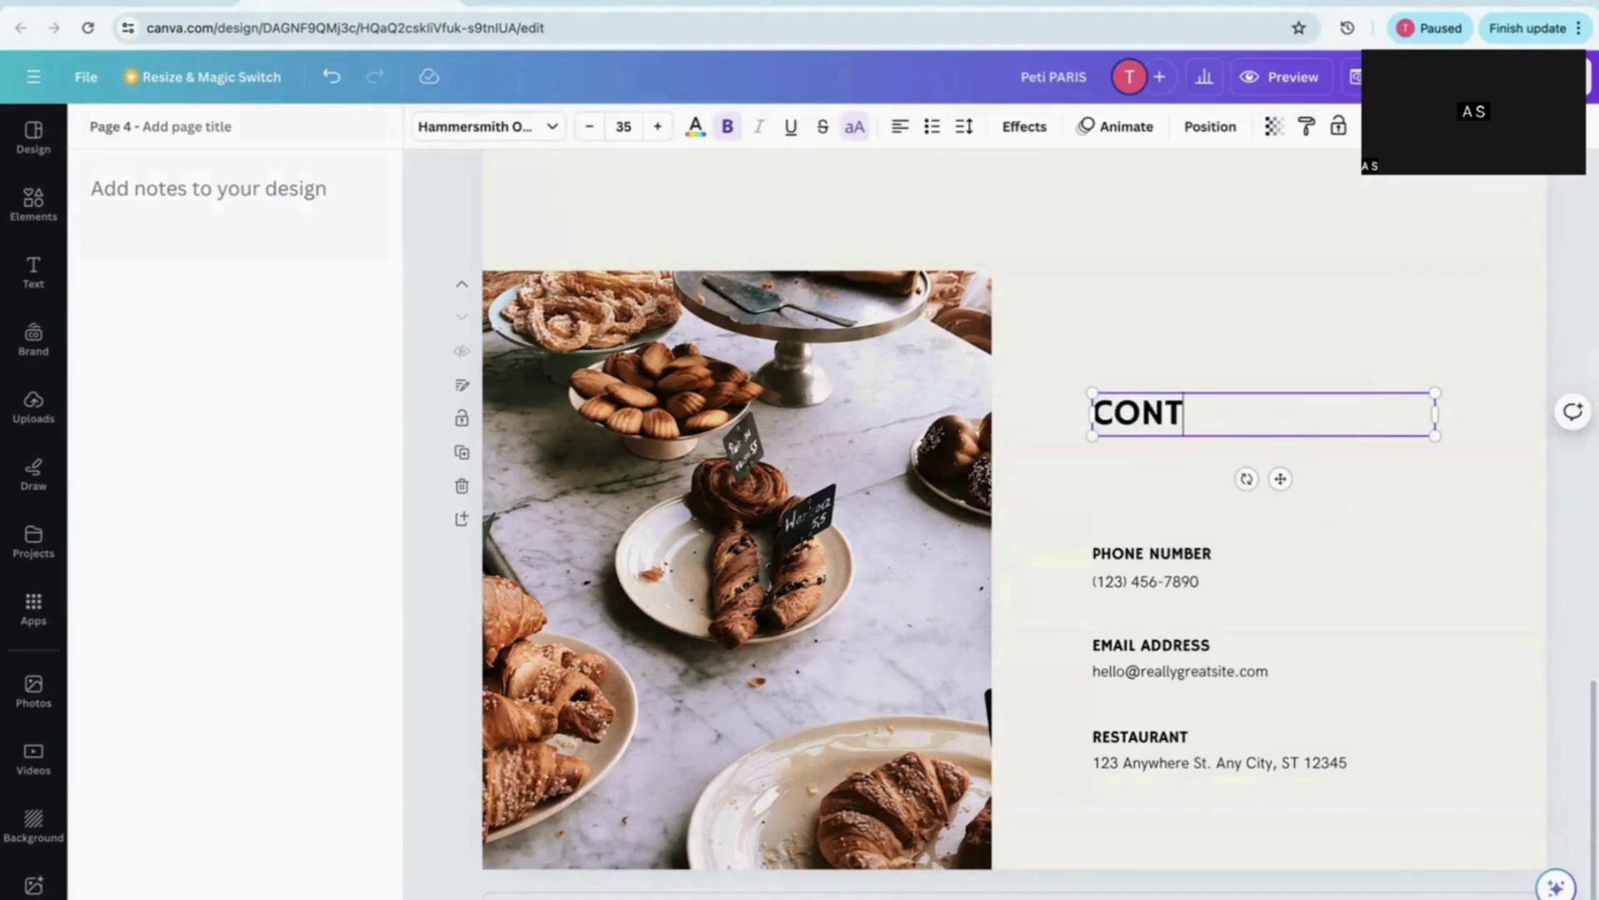
pyautogui.write('ACT US')
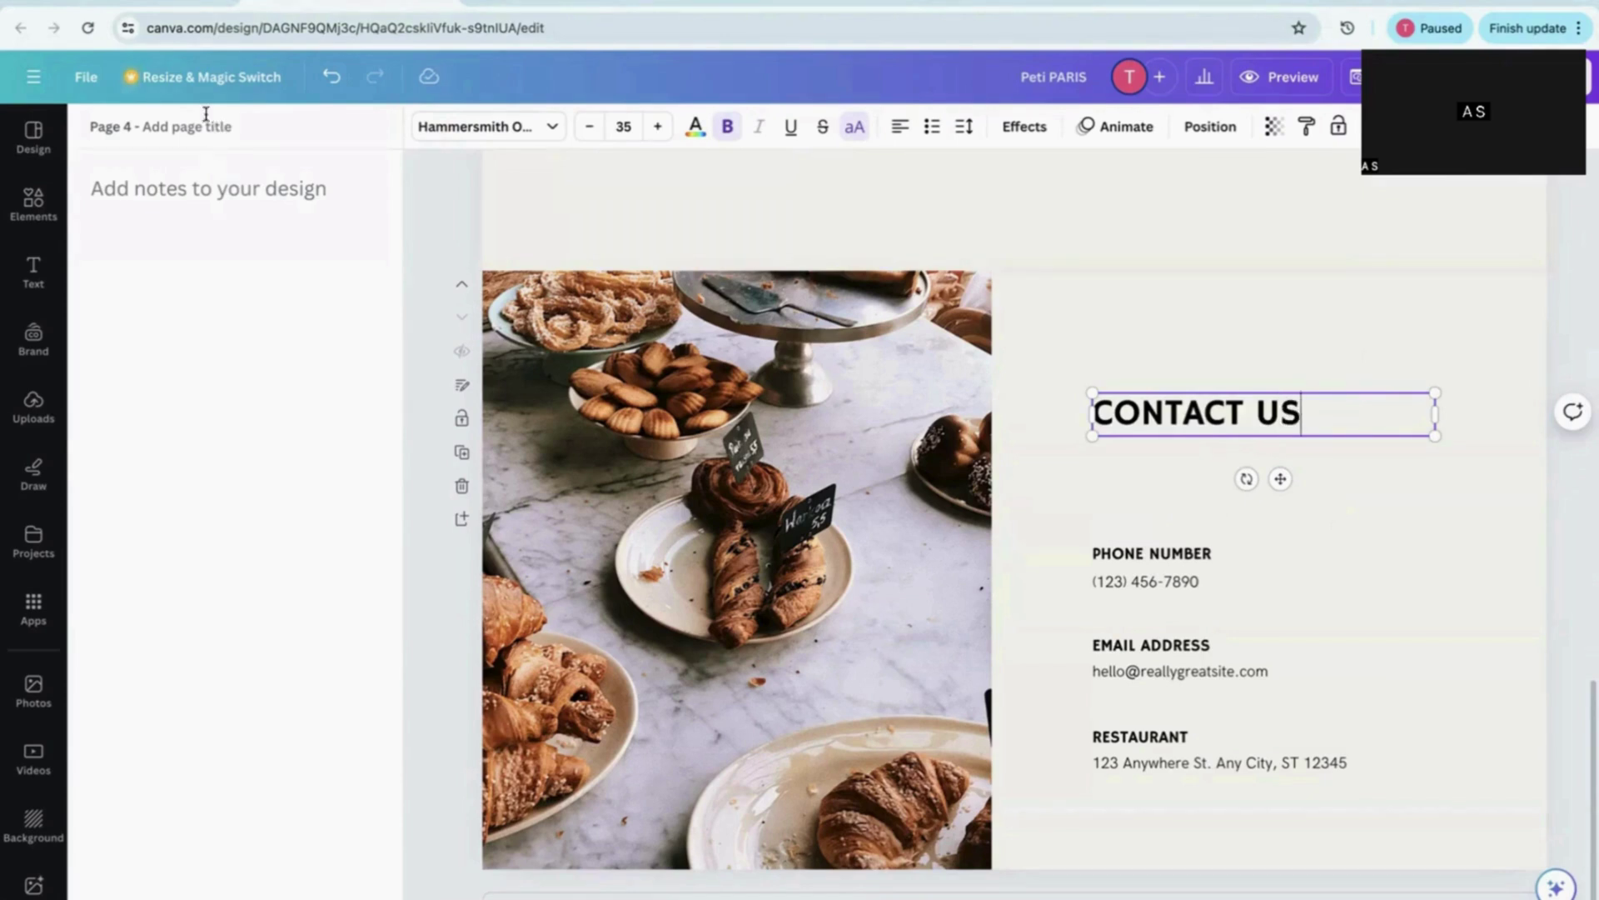
# Set the title of page 4, the contact page, to "Contact US"
pyautogui.click(205, 125)
pyautogui.write('conta')
pyautogui.press('BackSpace')
pyautogui.press('BackSpace')
pyautogui.press('BackSpace')
pyautogui.write('Con')
pyautogui.click(450, 216)
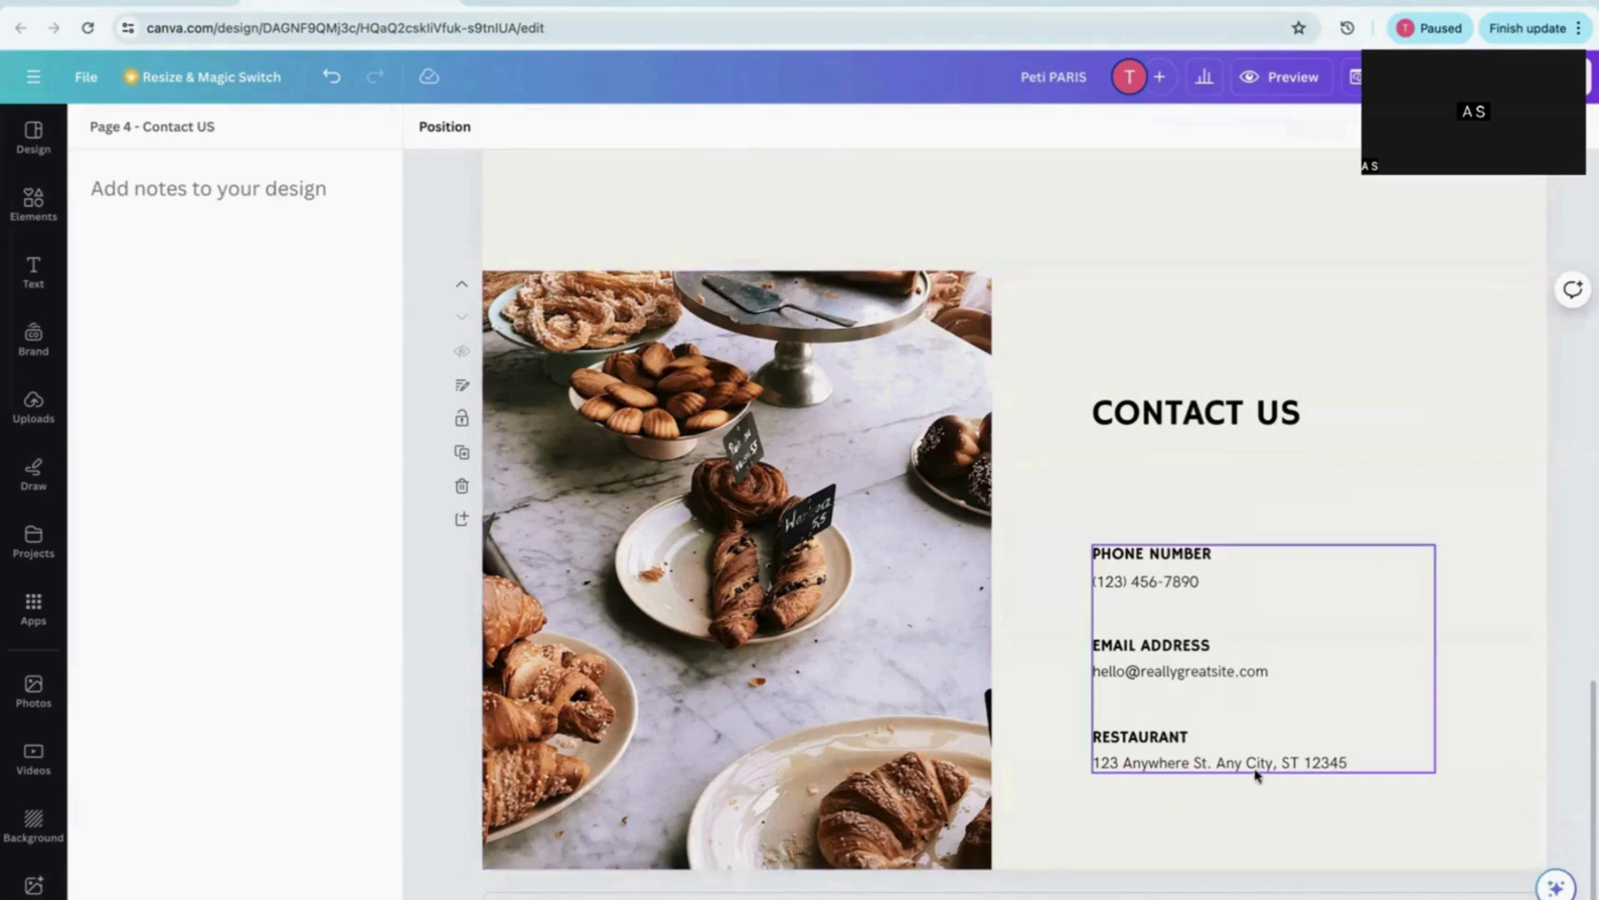
# Search the design elements for "location icon"
pyautogui.click(37, 212)
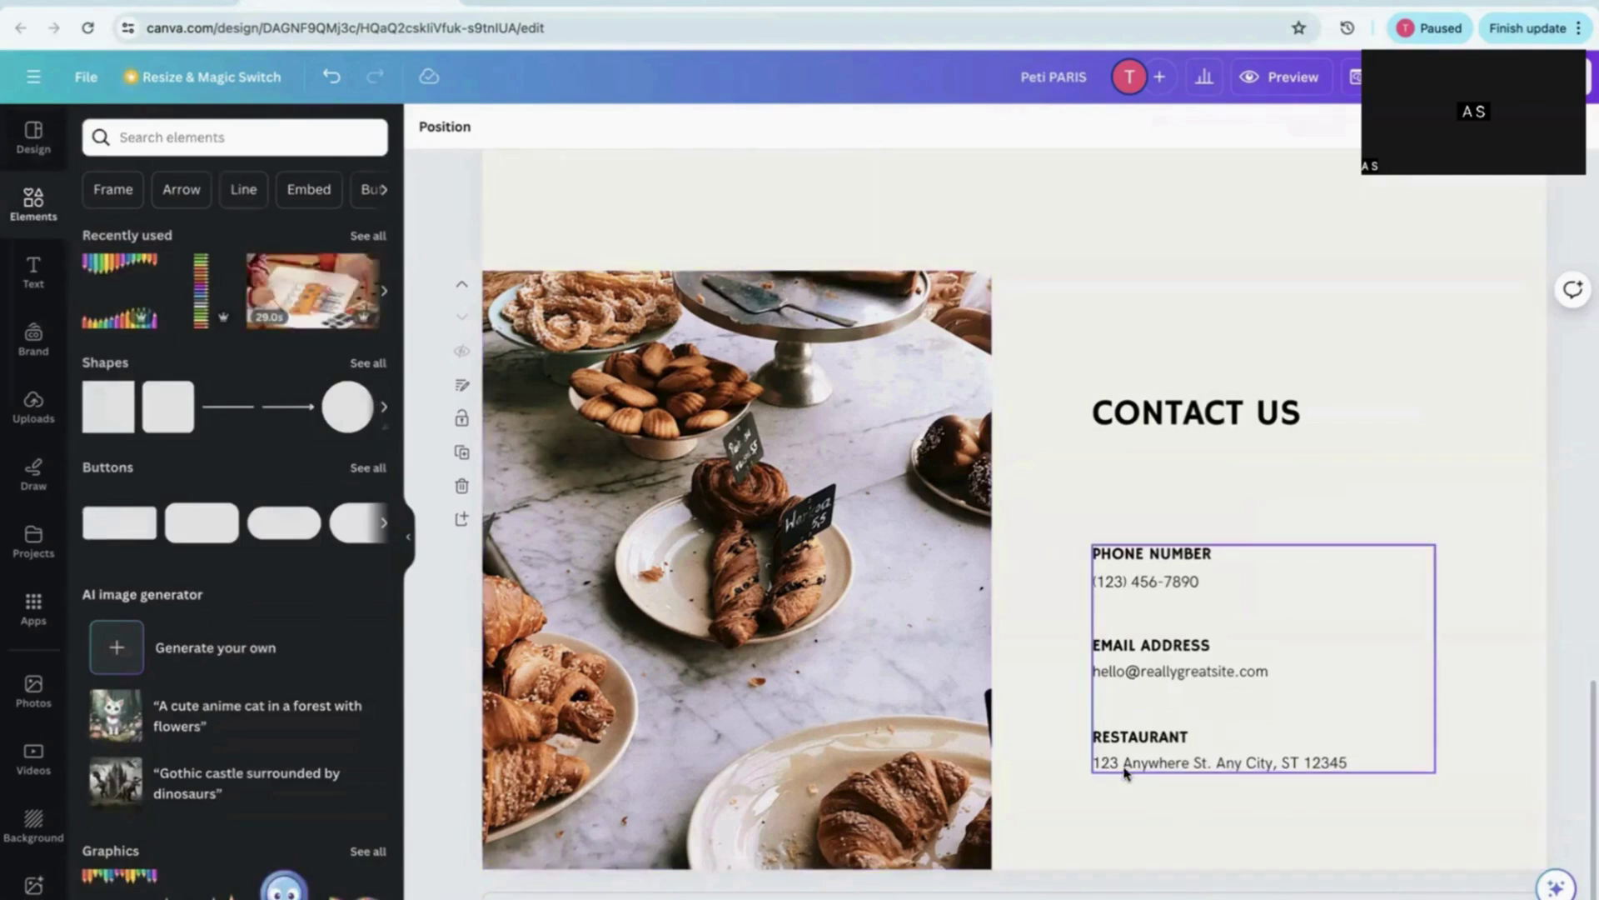
pyautogui.click(154, 137)
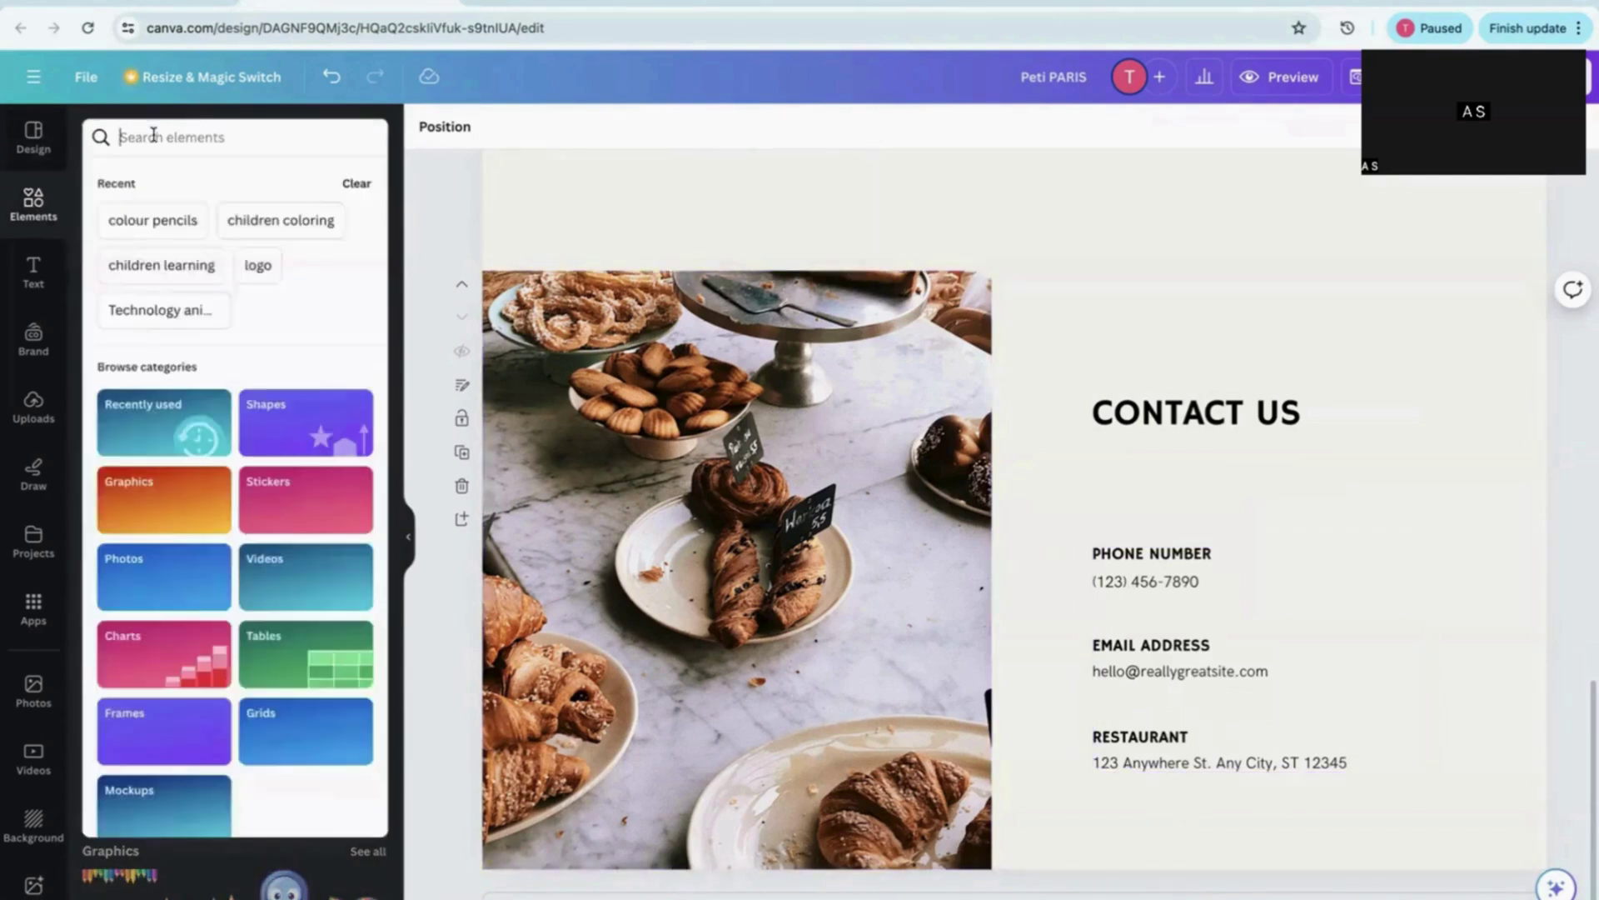
pyautogui.write('loca')
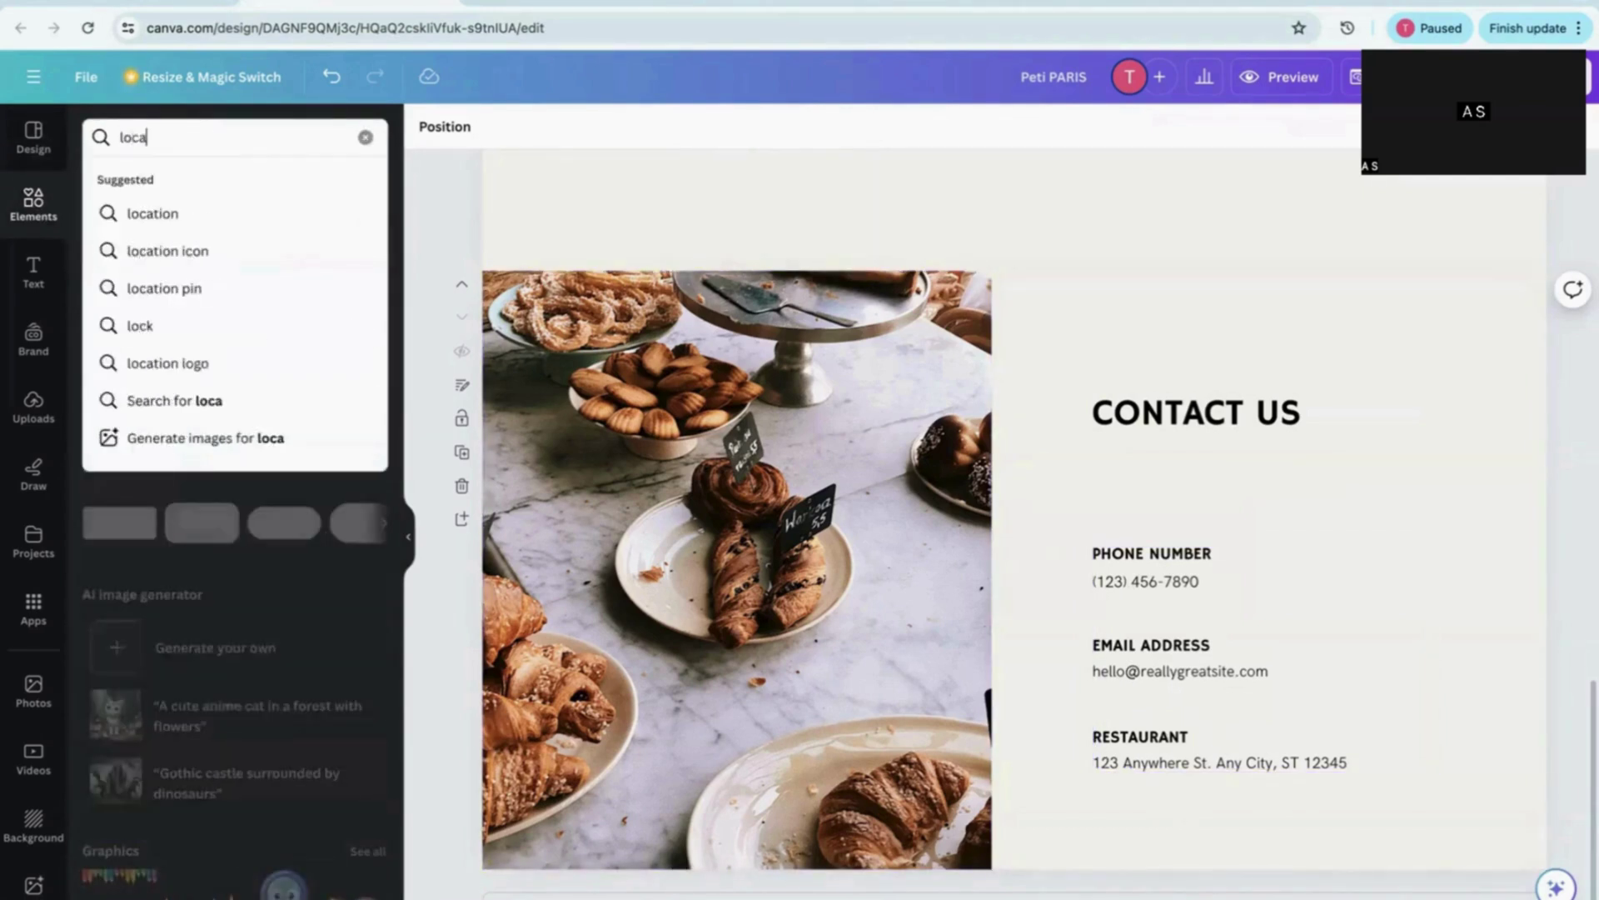
pyautogui.write('tion i')
pyautogui.write('con')
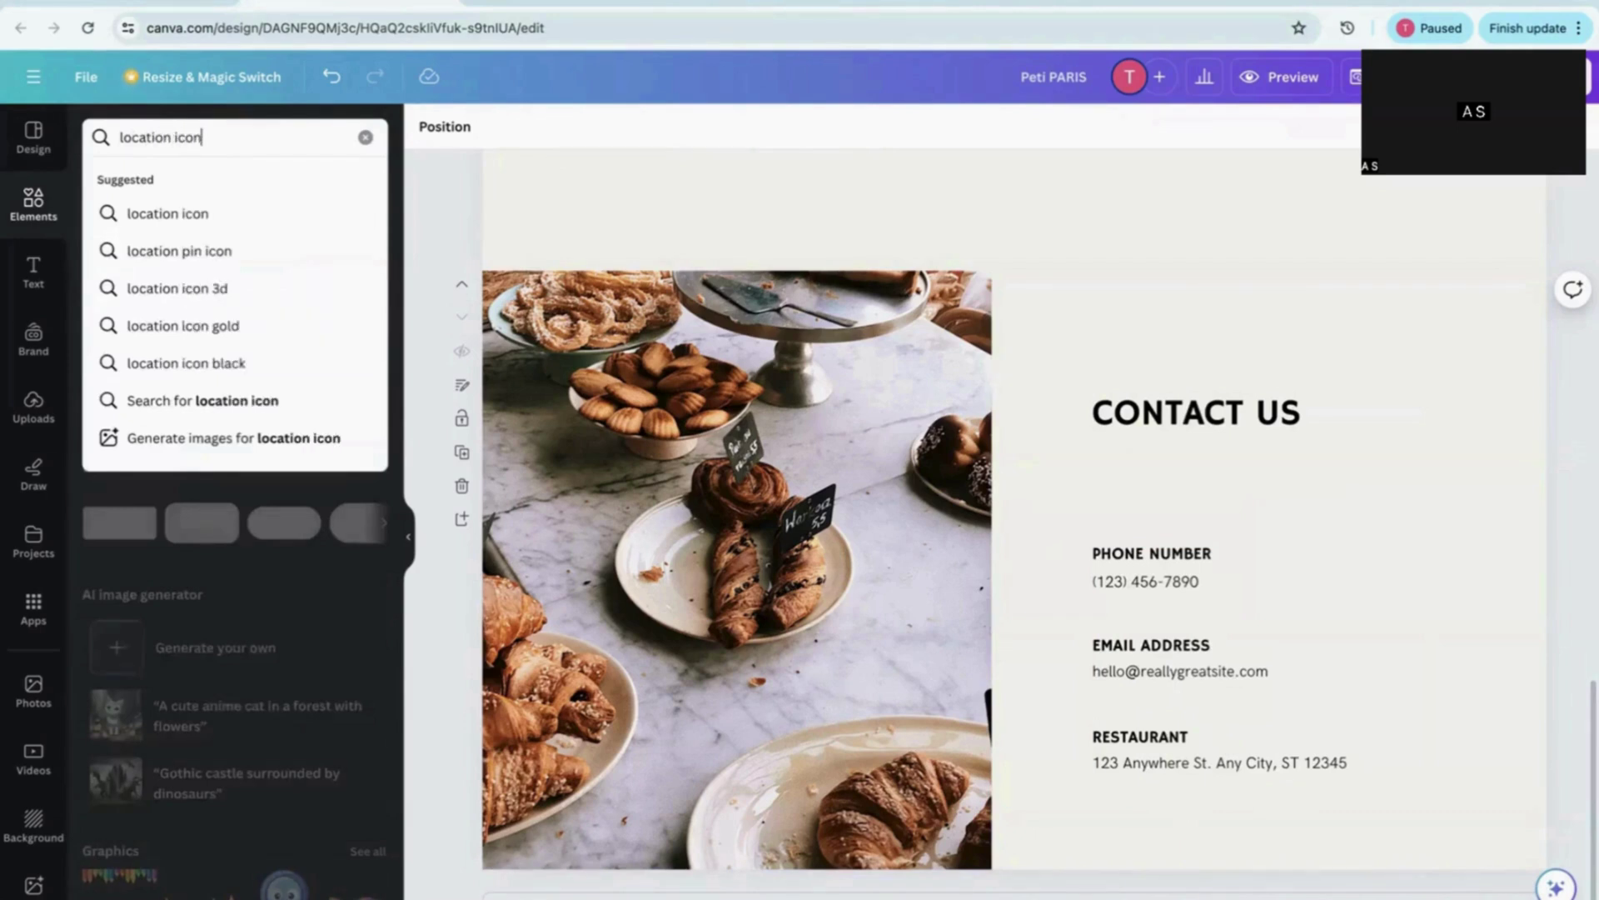
pyautogui.press('Return')
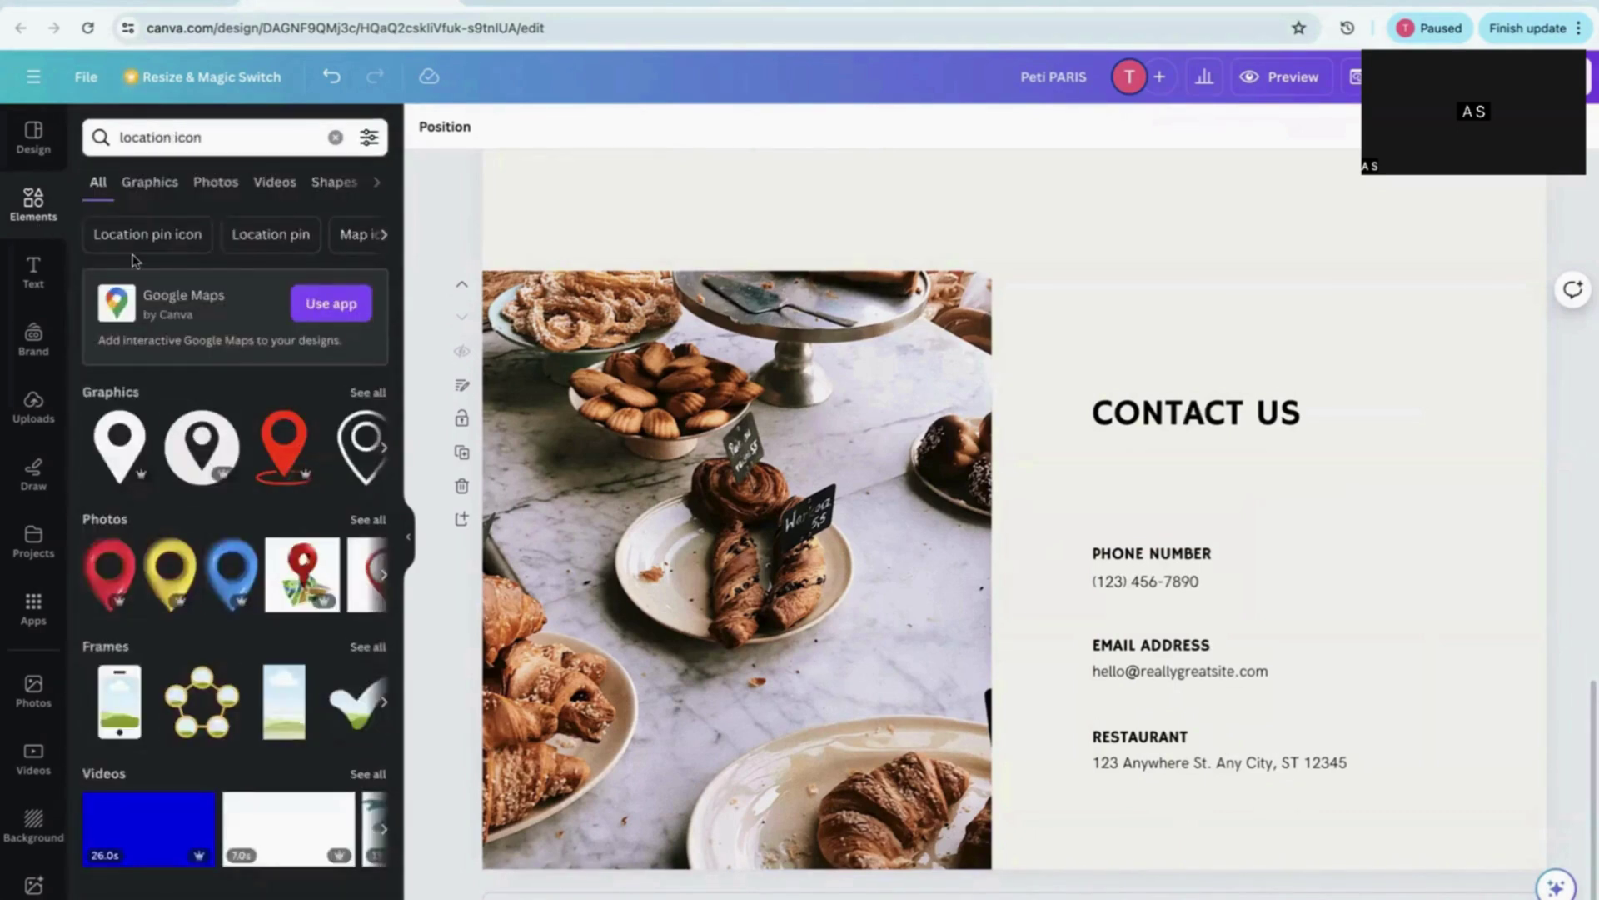
# Add the red location pin graphic, shrink it and place it just left of the "RESTAURANT" address on the contact page
pyautogui.click(285, 441)
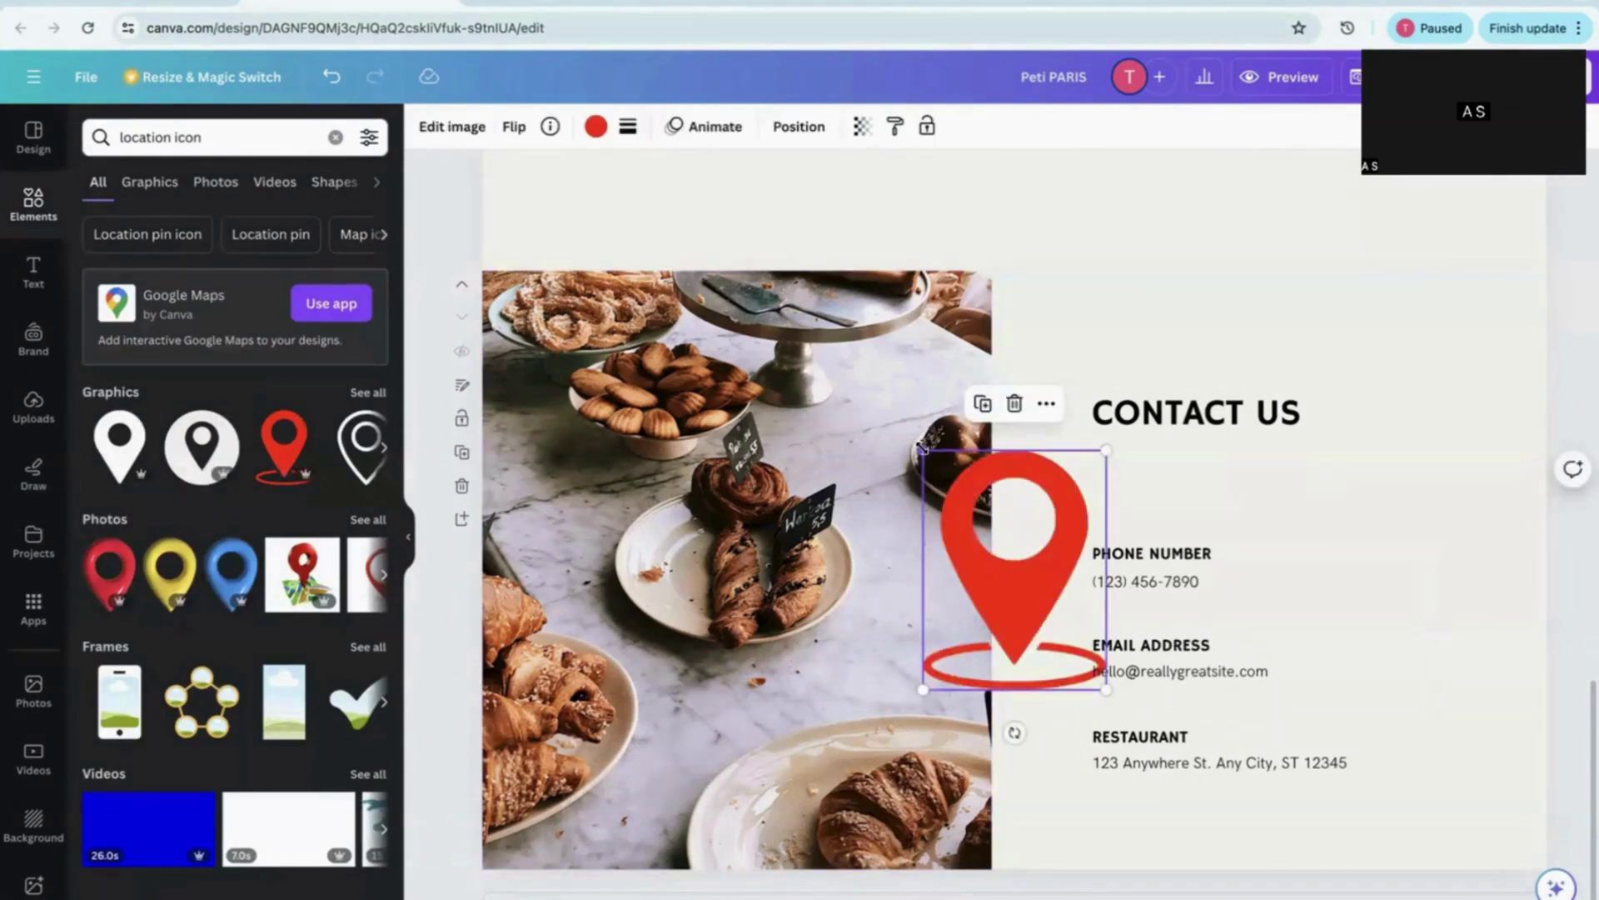
pyautogui.moveTo(919, 448); pyautogui.dragTo(1066, 759)
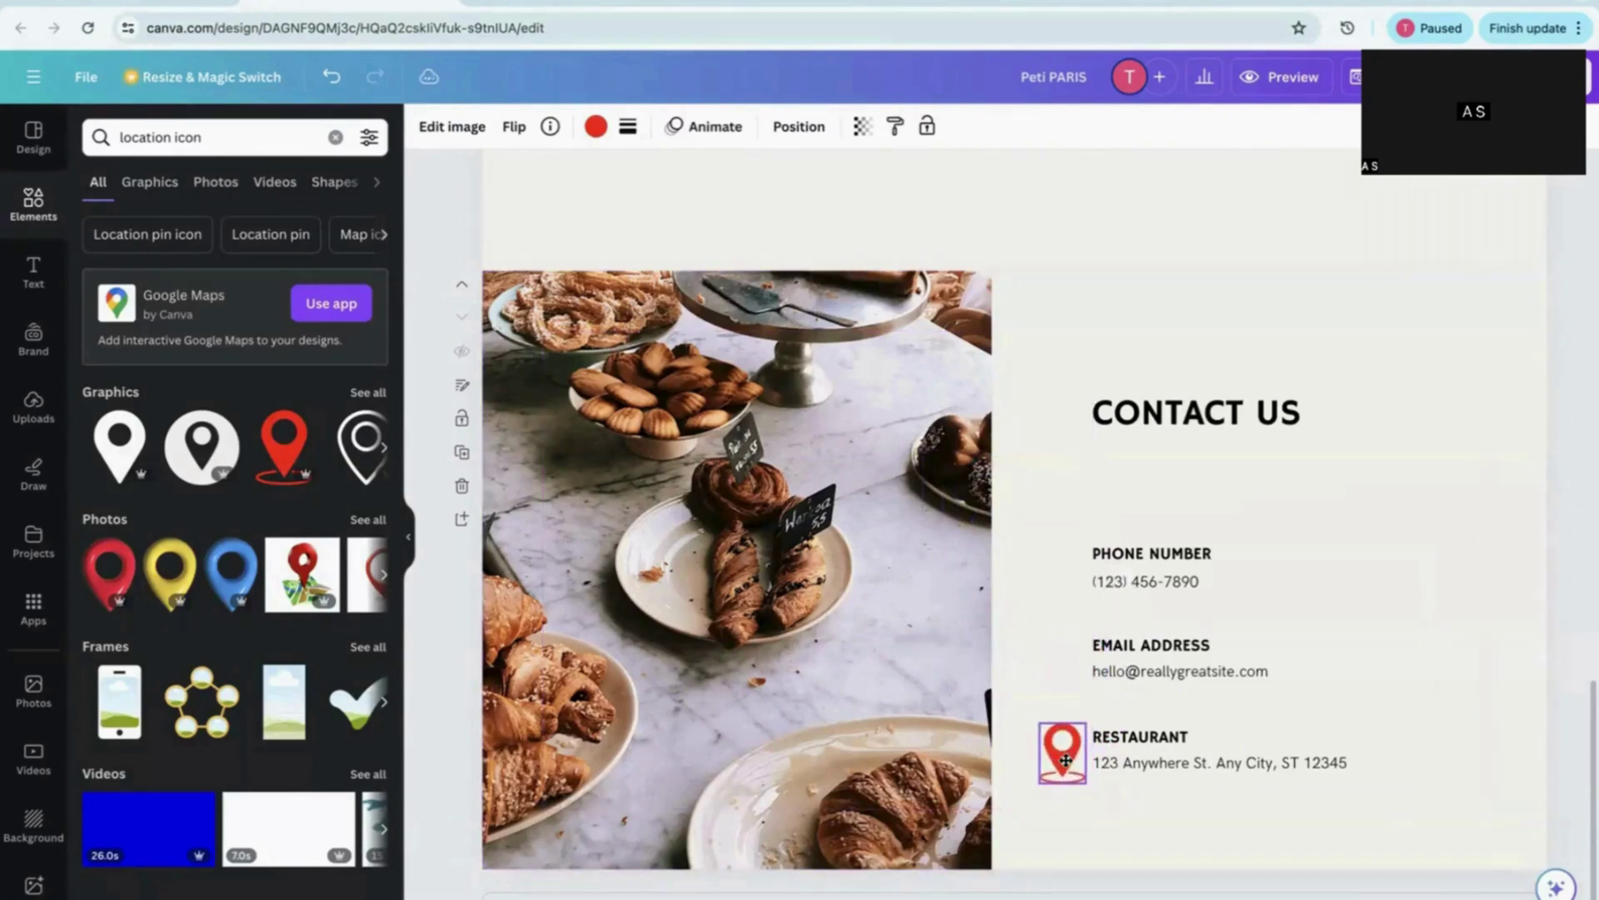
pyautogui.click(1385, 828)
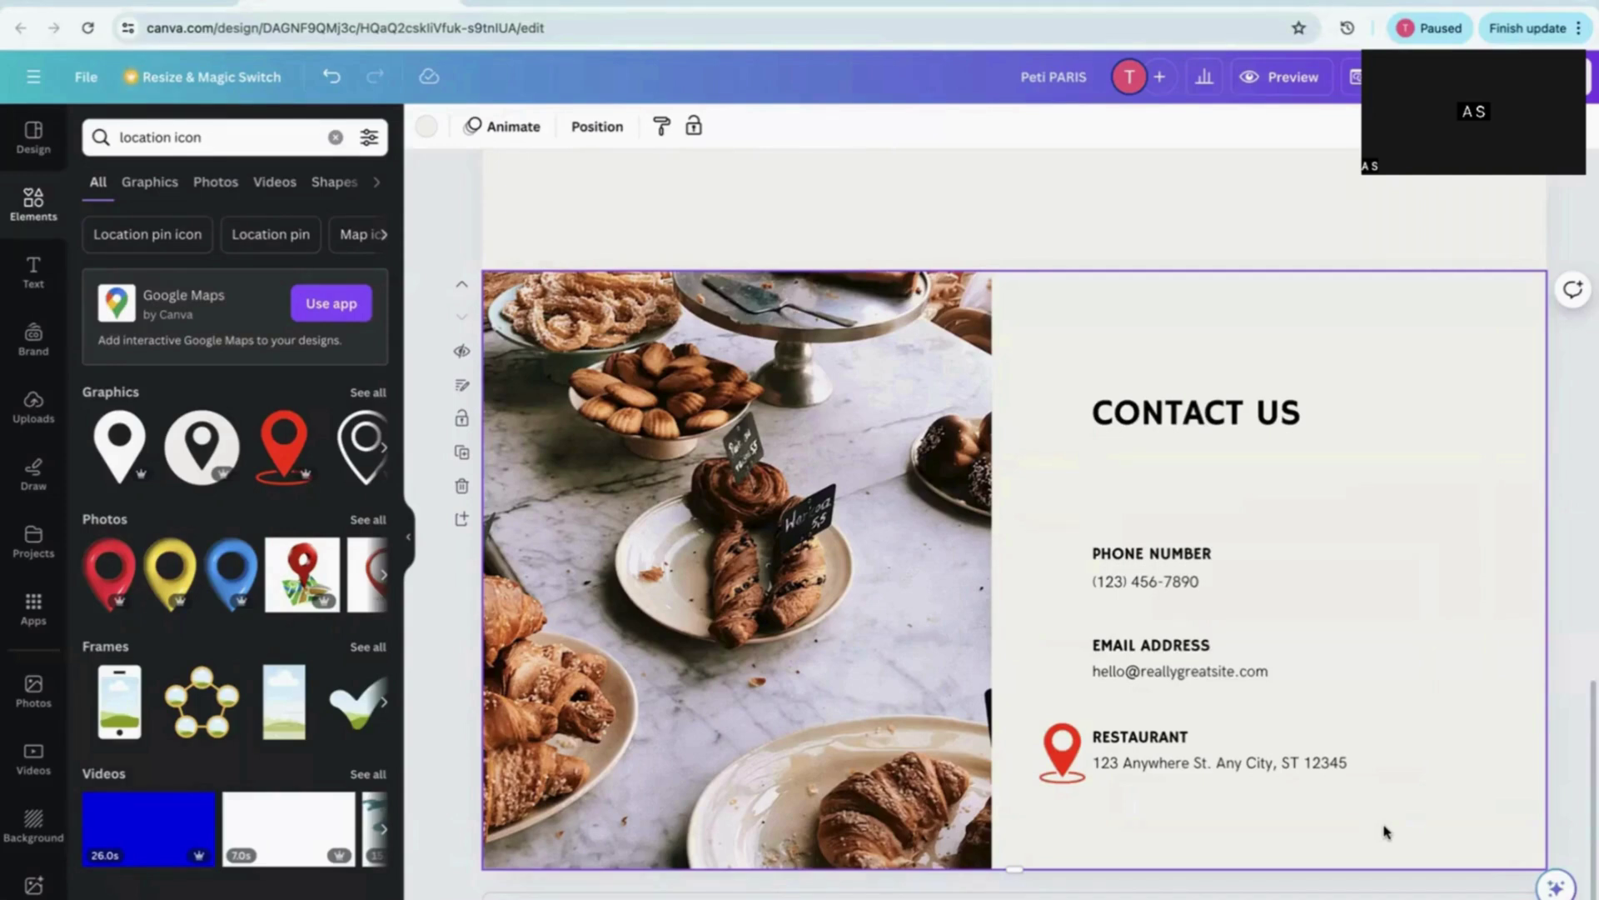
pyautogui.click(1212, 235)
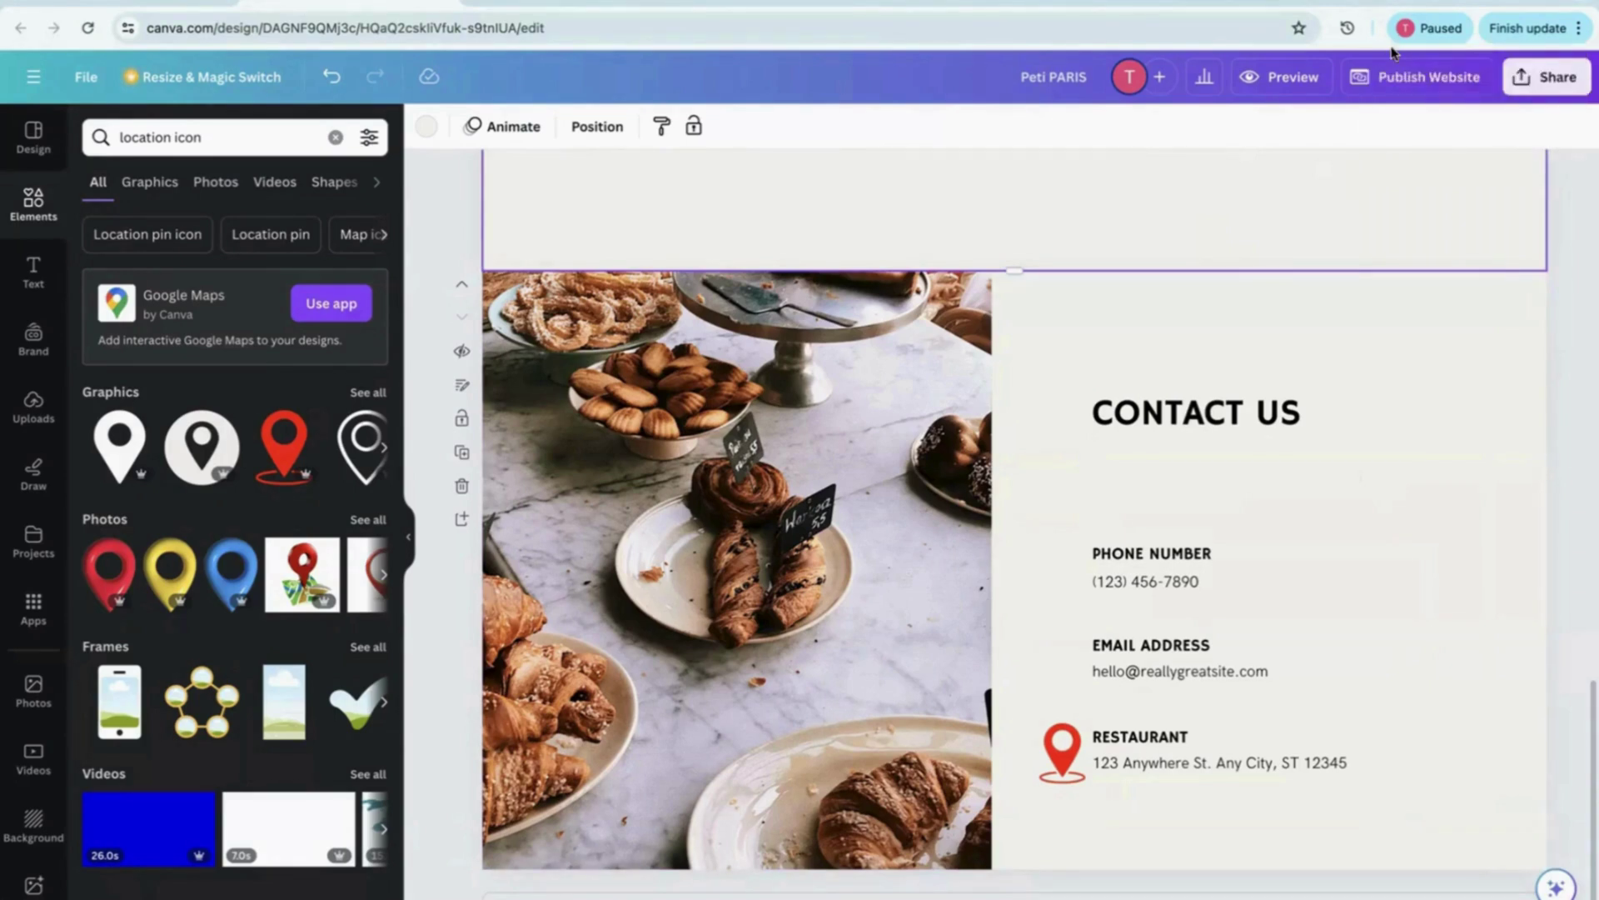
# Preview the website and look through all its sections, from the home banner down to "CONTACT US" and back up
pyautogui.click(1286, 88)
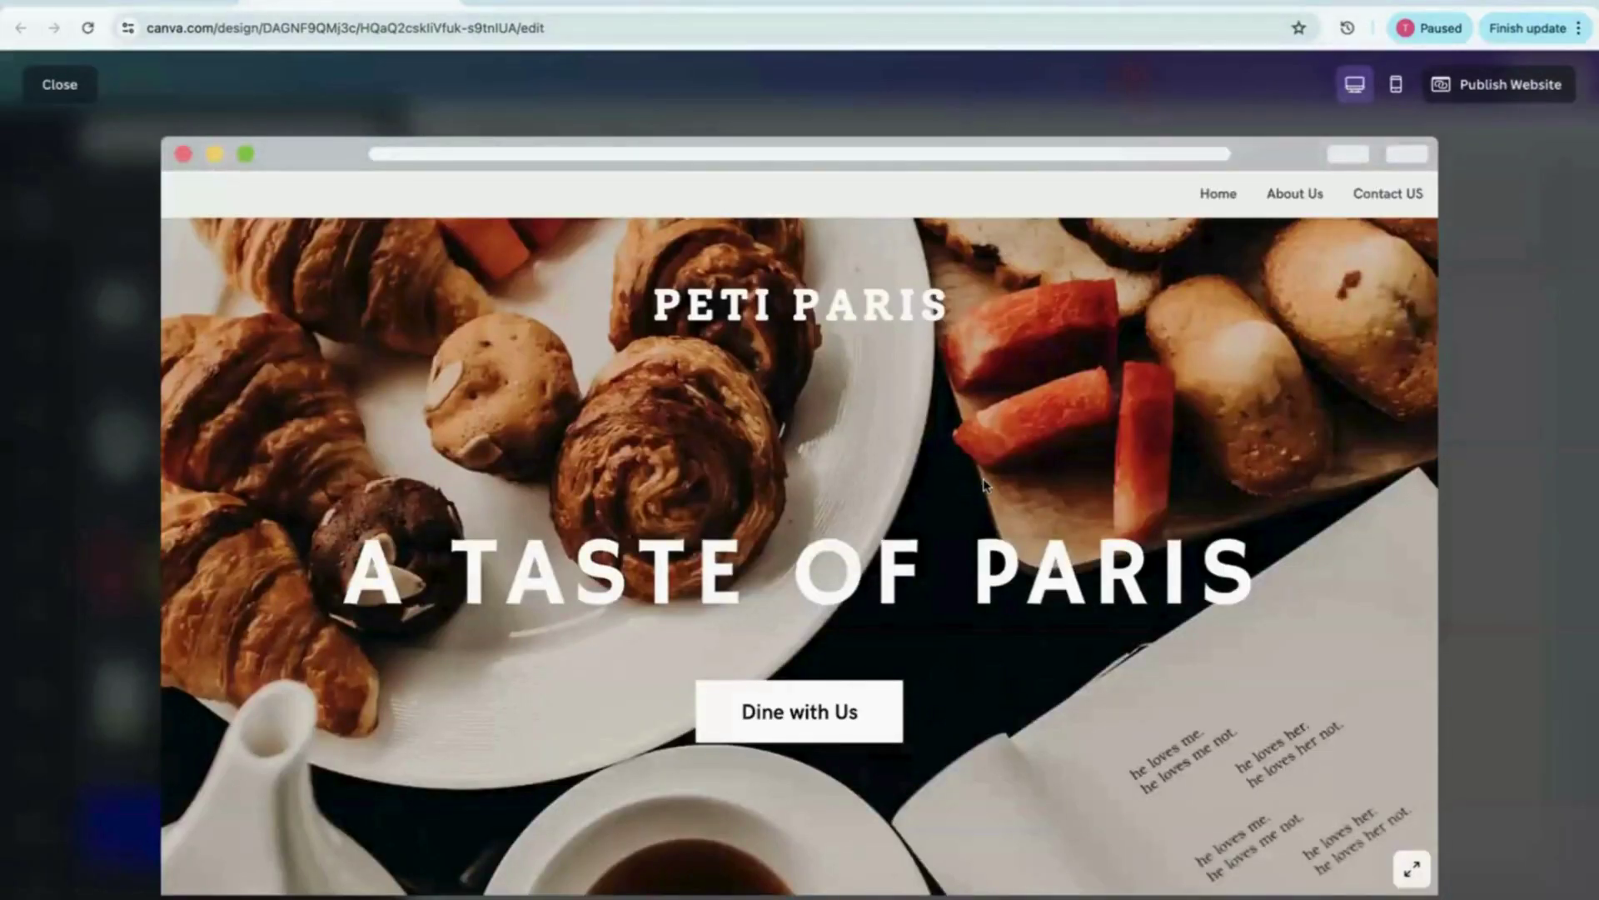
pyautogui.scroll(-5, 983, 484)
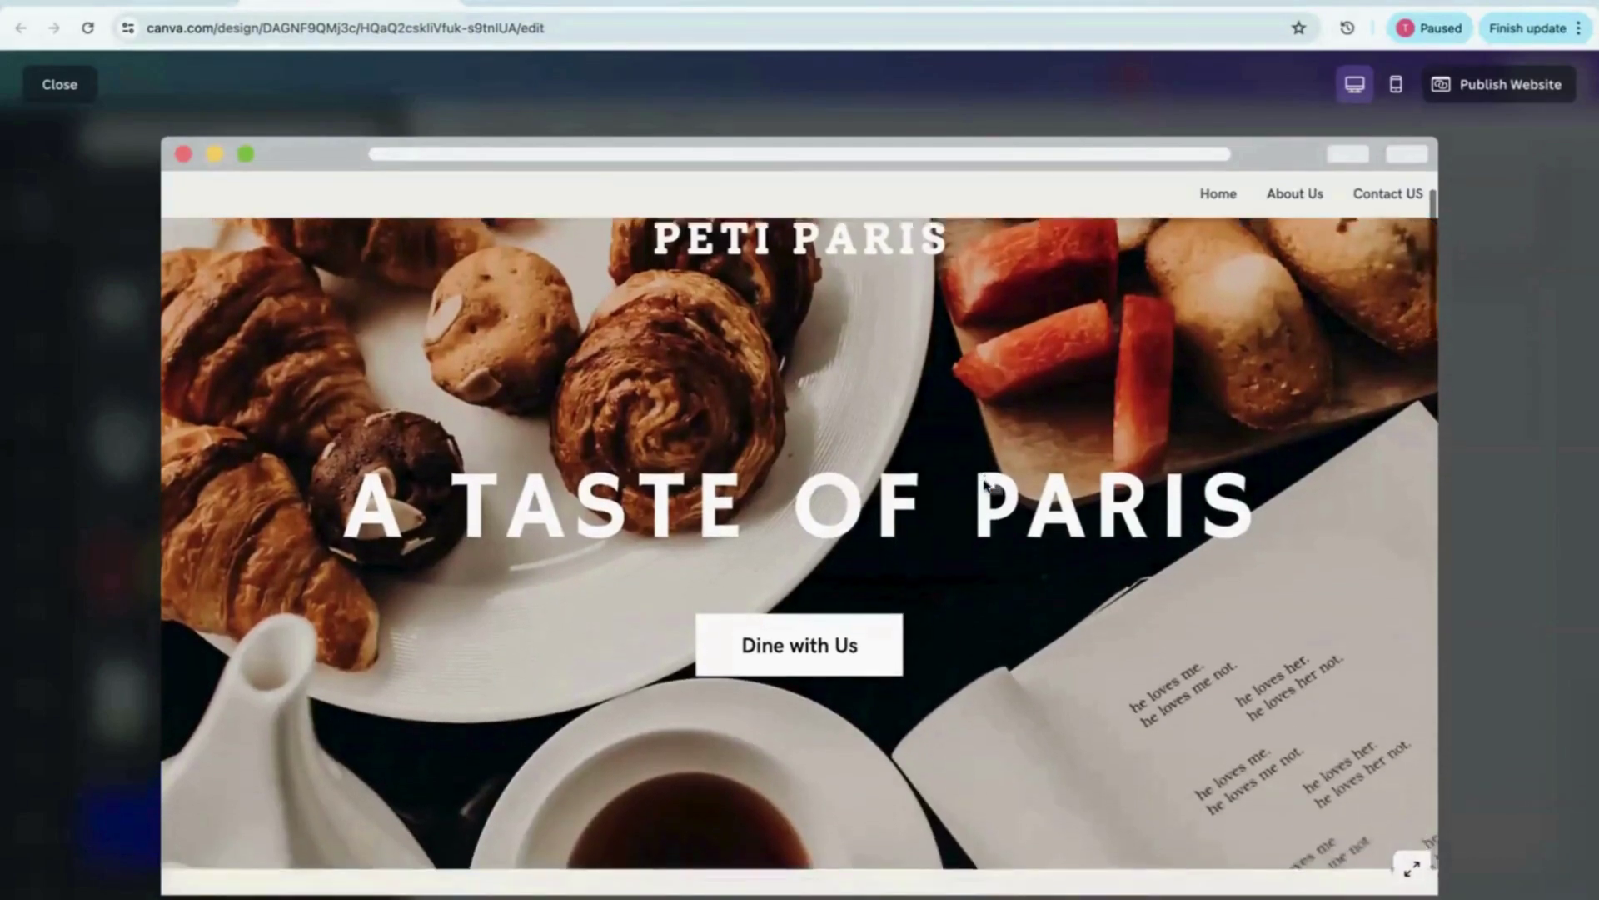
pyautogui.scroll(-5, 984, 486)
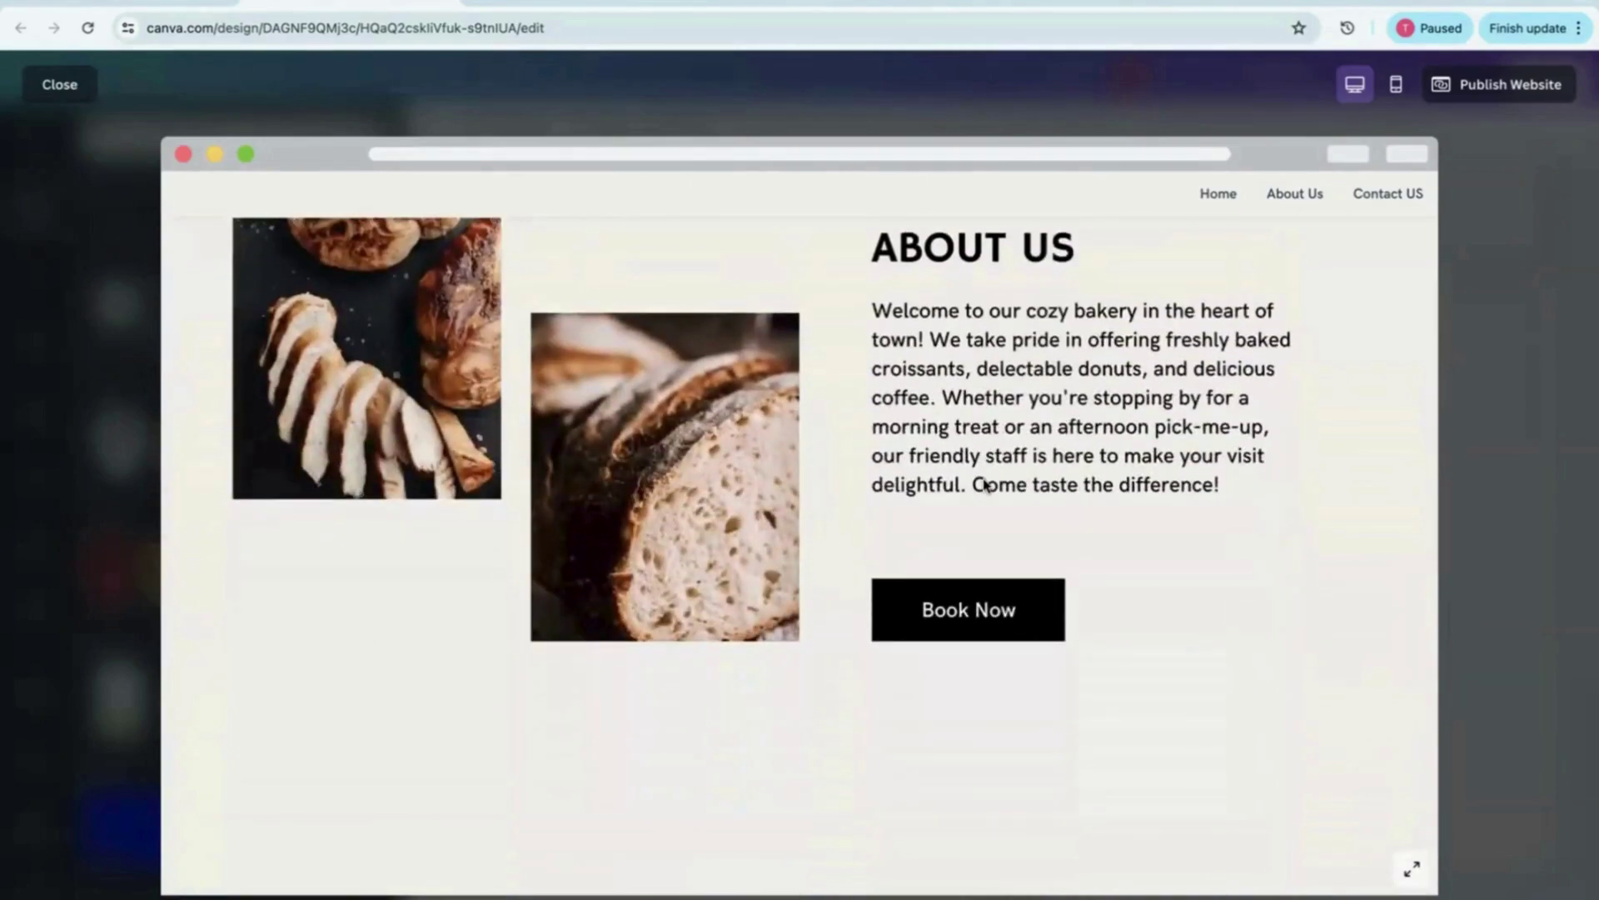
pyautogui.scroll(-5, 983, 484)
pyautogui.scroll(-5, 984, 484)
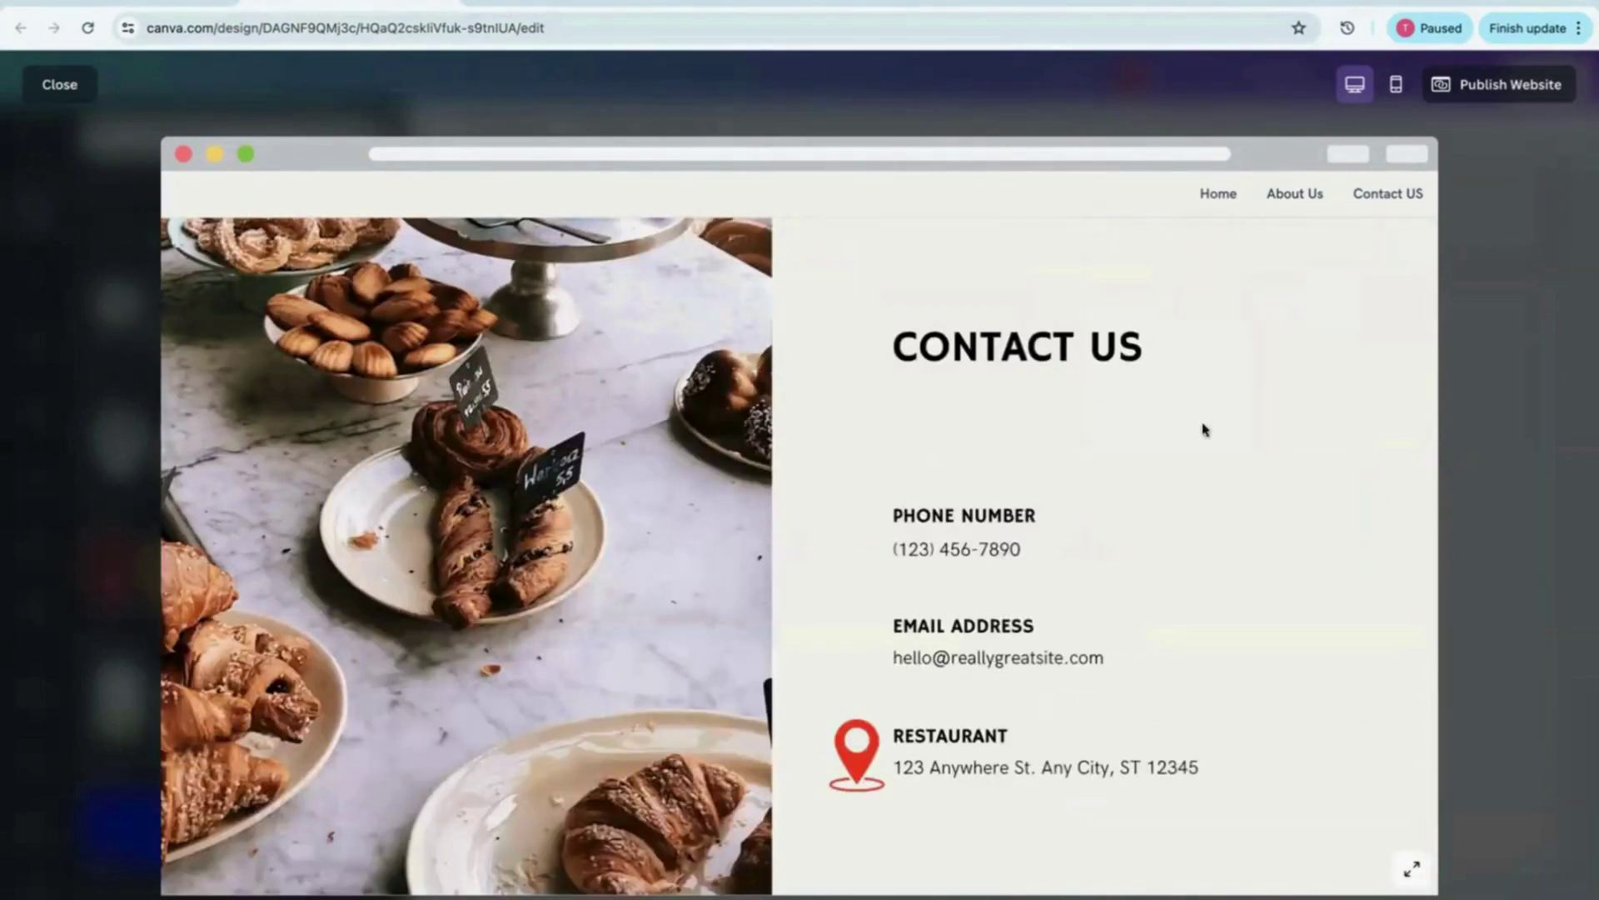
pyautogui.scroll(15, 1292, 411)
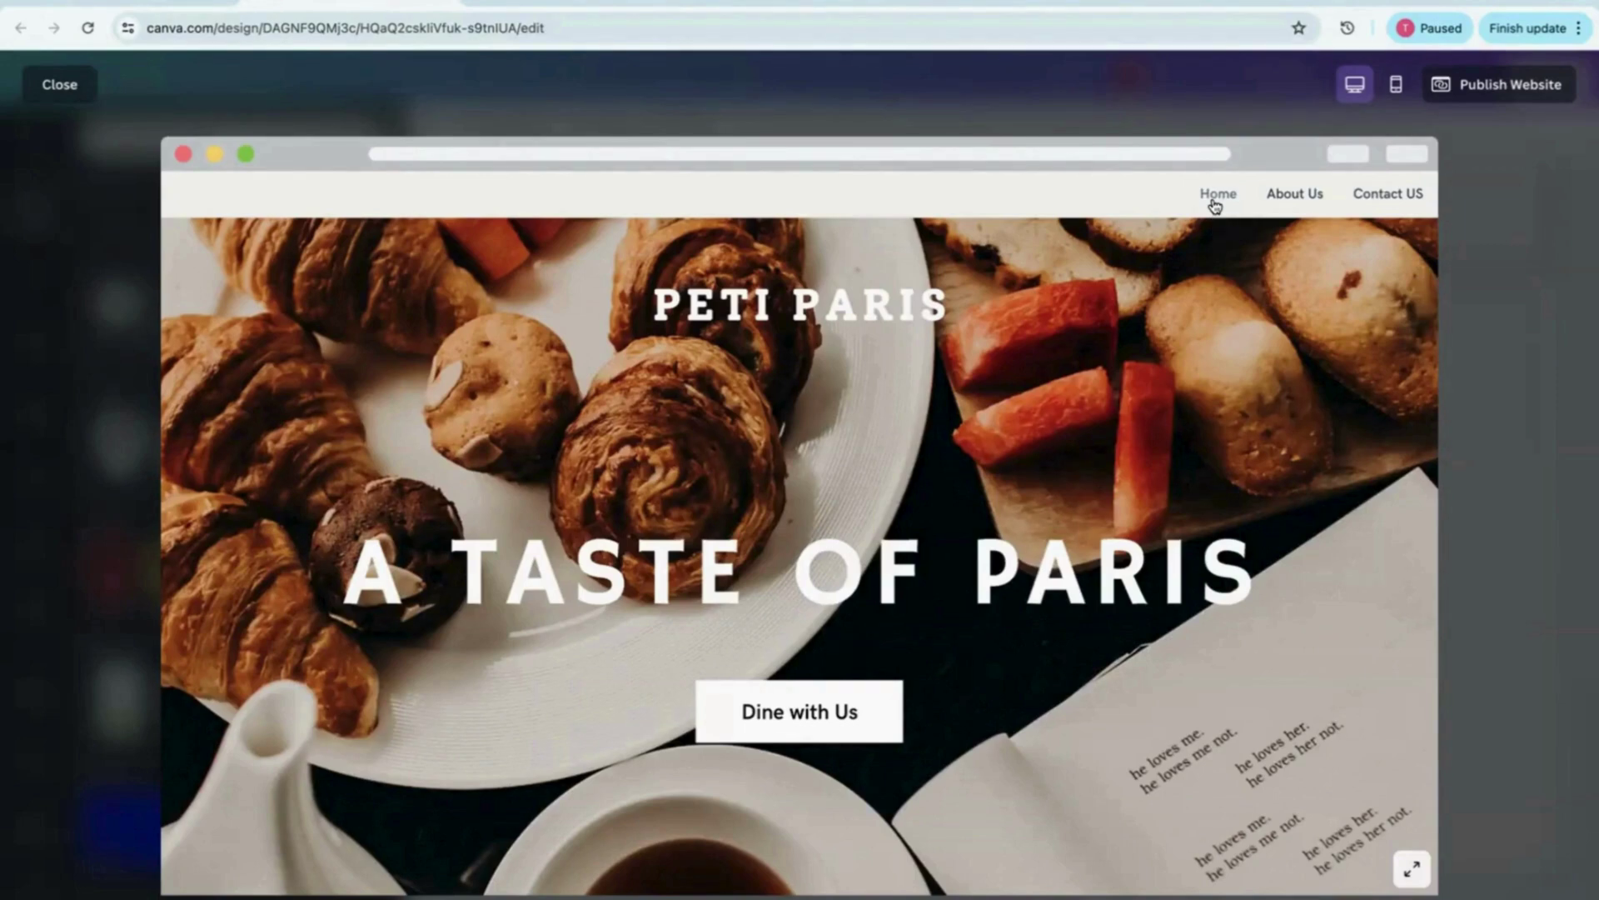
# Test the preview's "About Us" and "Contact US" navigation links, check the "Flavors of France" section and close the preview
pyautogui.click(1297, 198)
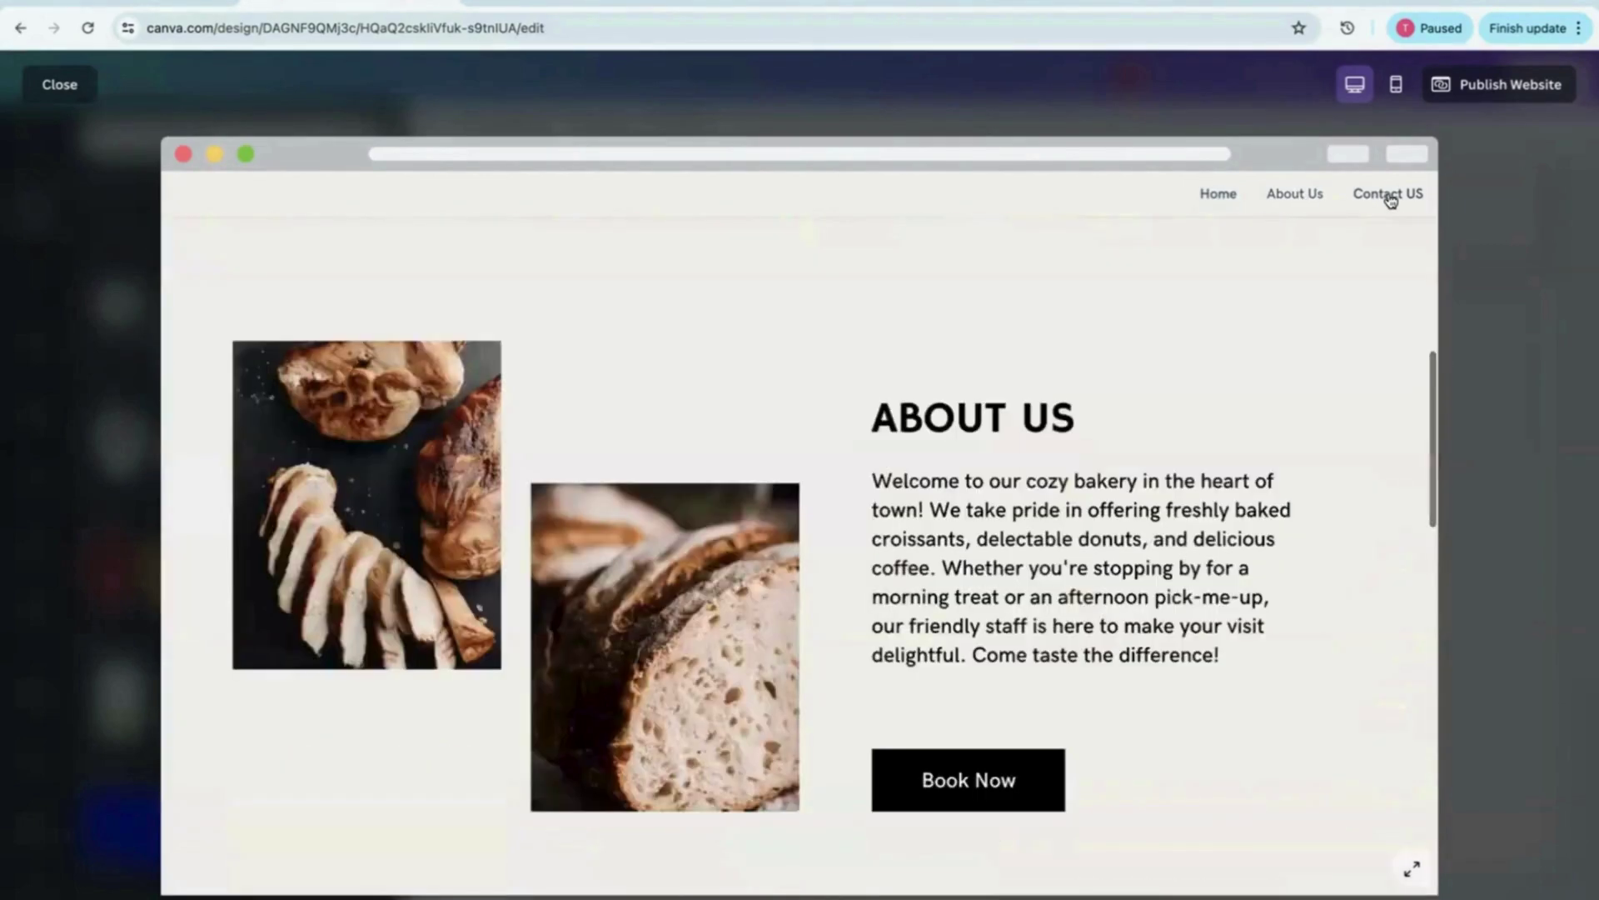
pyautogui.click(1390, 198)
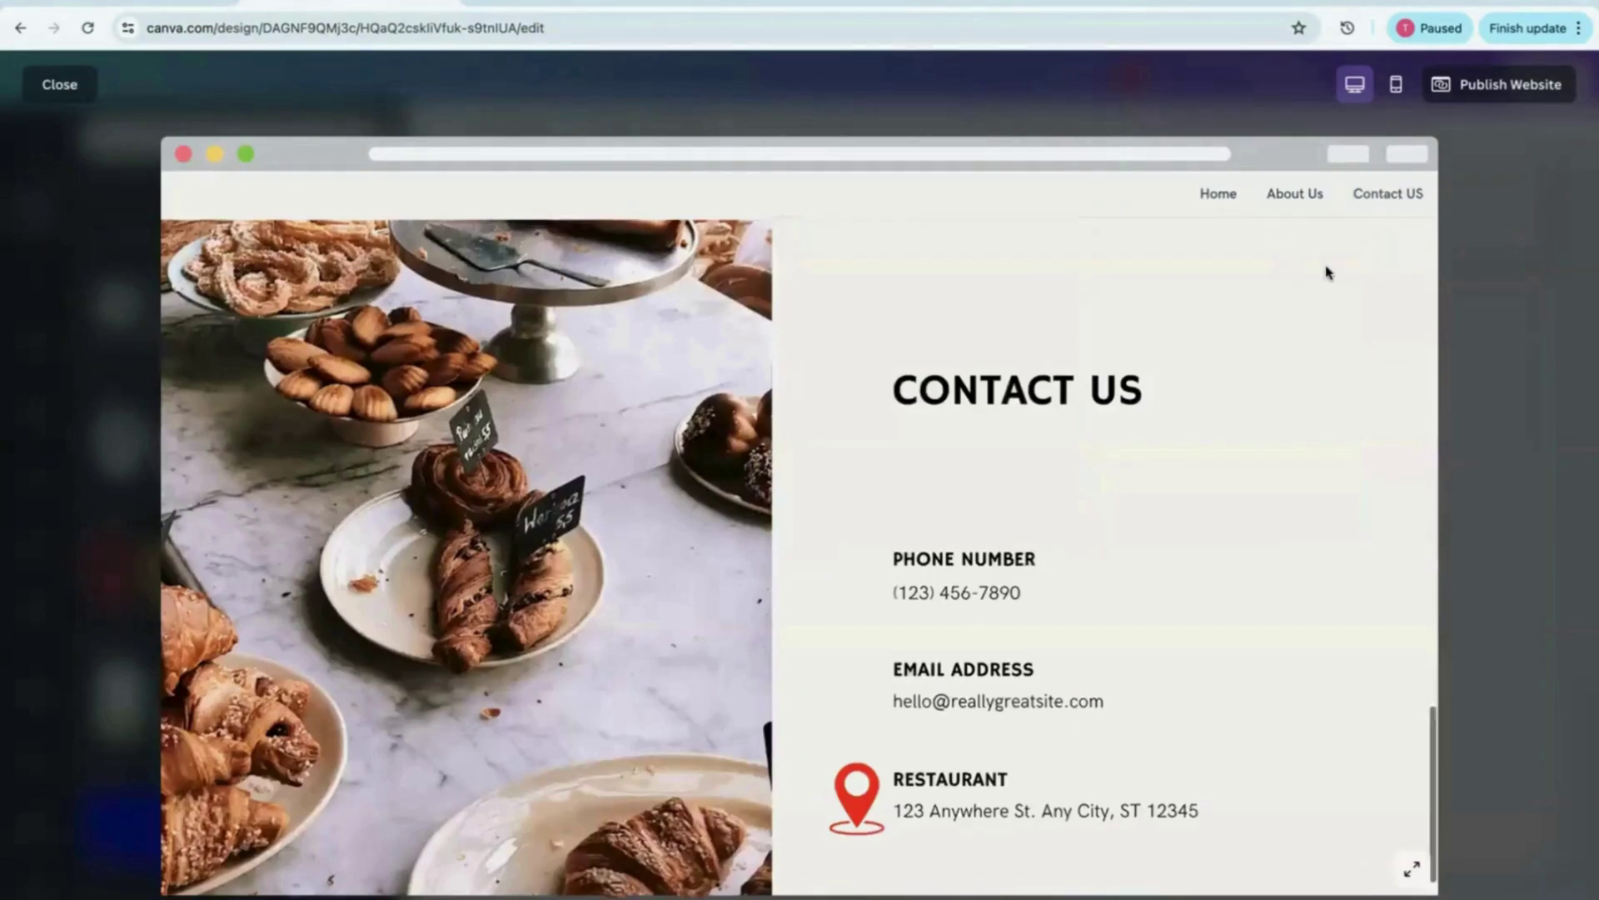
pyautogui.scroll(5, 1326, 265)
pyautogui.scroll(3, 812, 233)
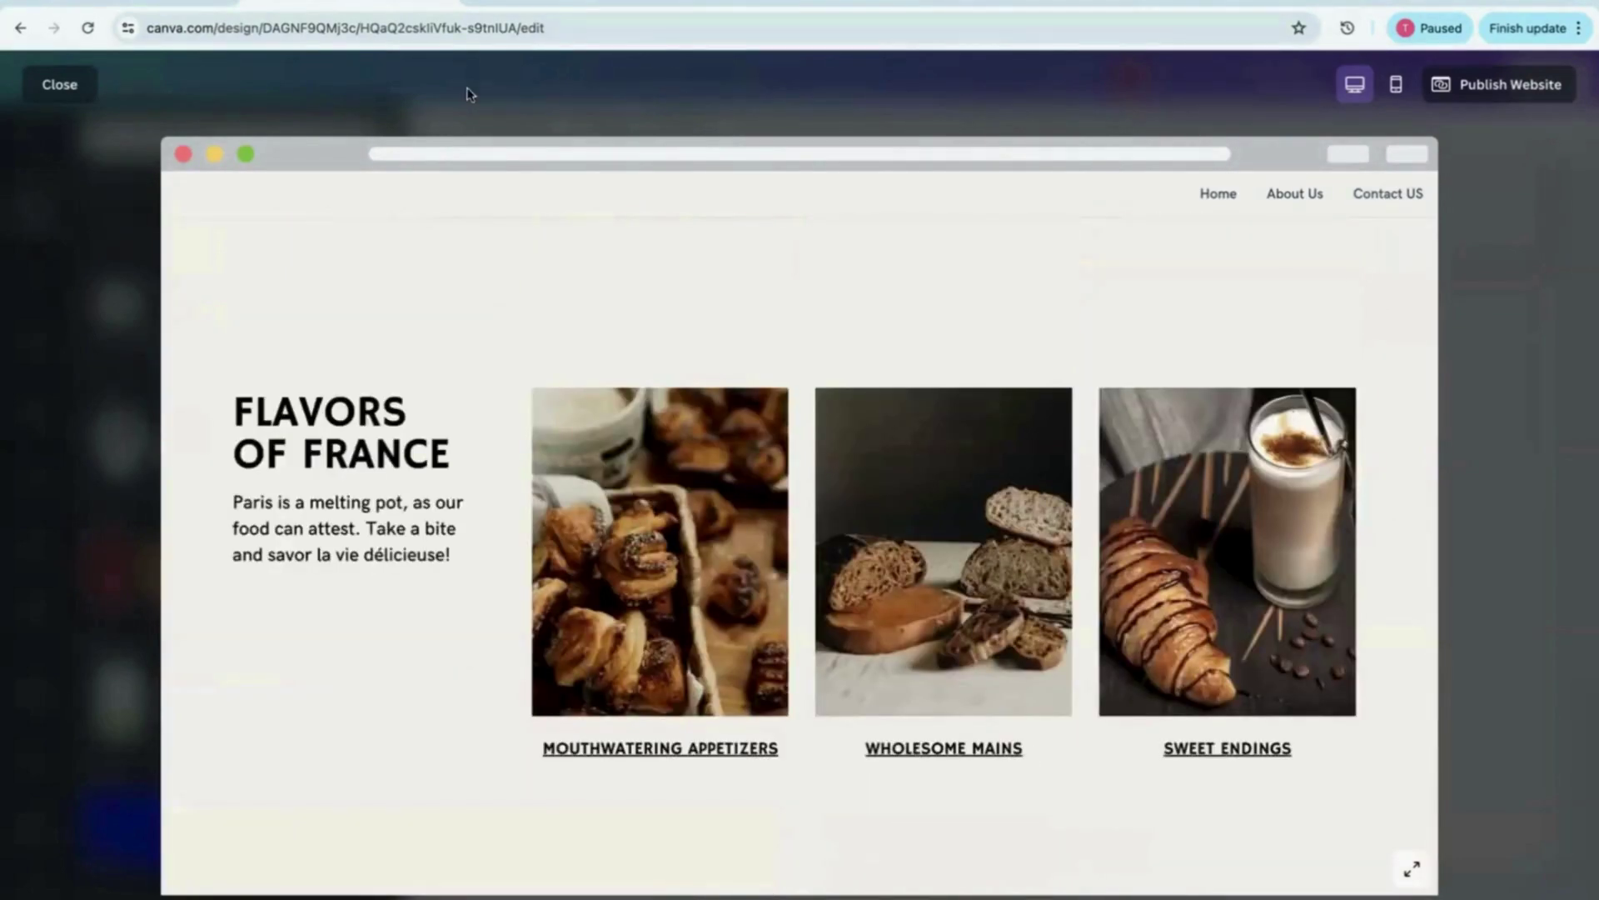
pyautogui.click(60, 85)
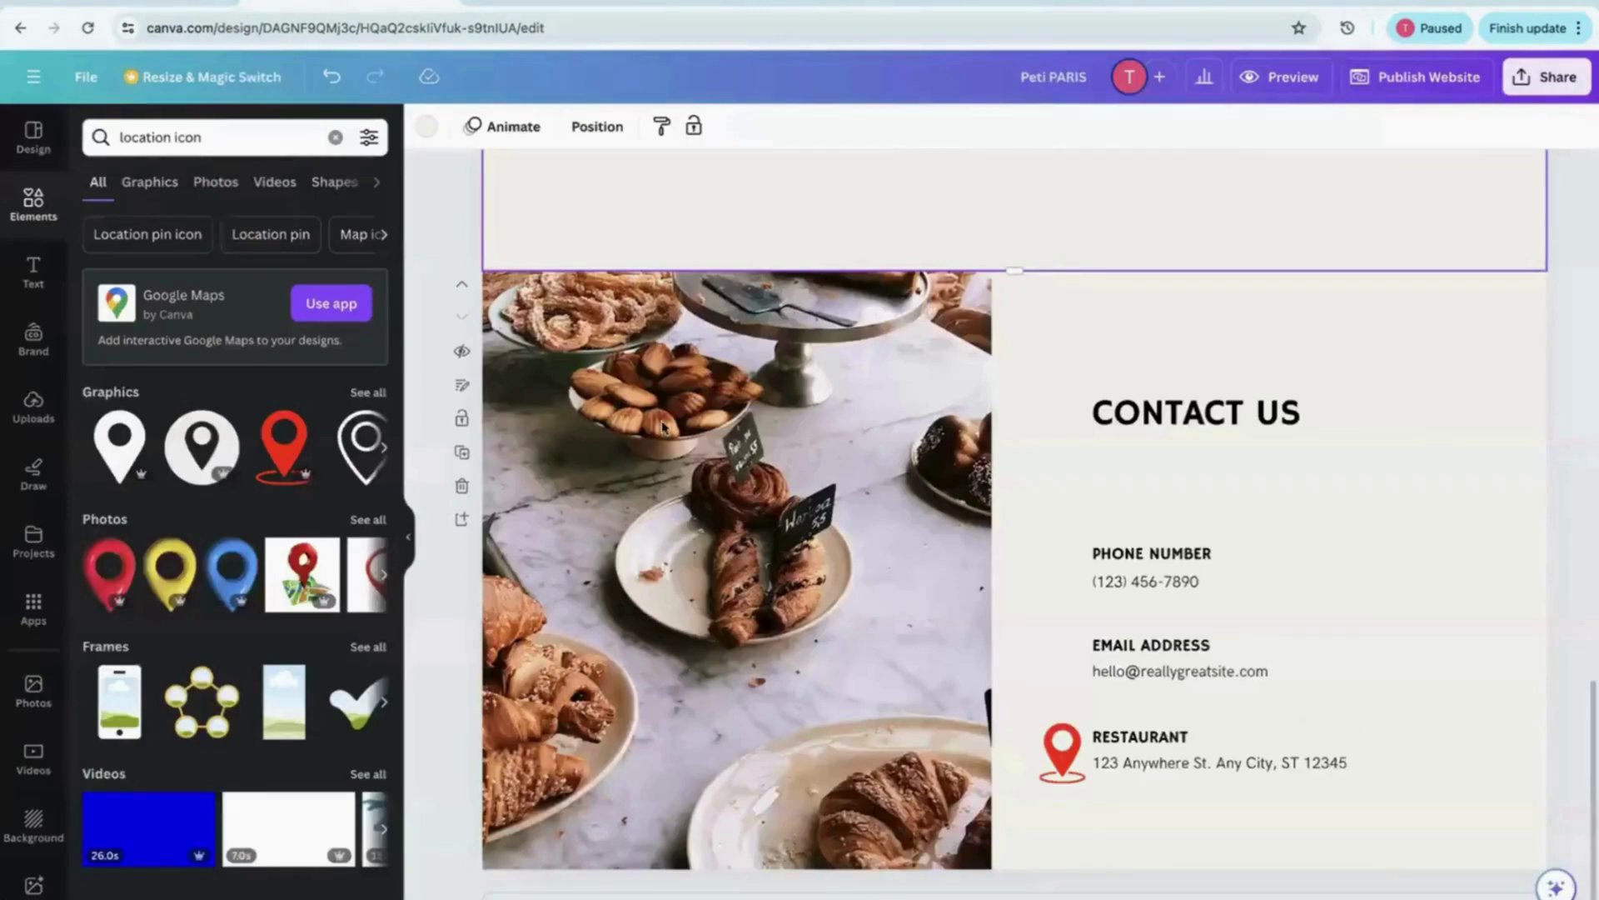
# Set the title of page 3, the "Flavors of France" page, to "Products"
pyautogui.scroll(5, 794, 404)
pyautogui.scroll(2, 754, 358)
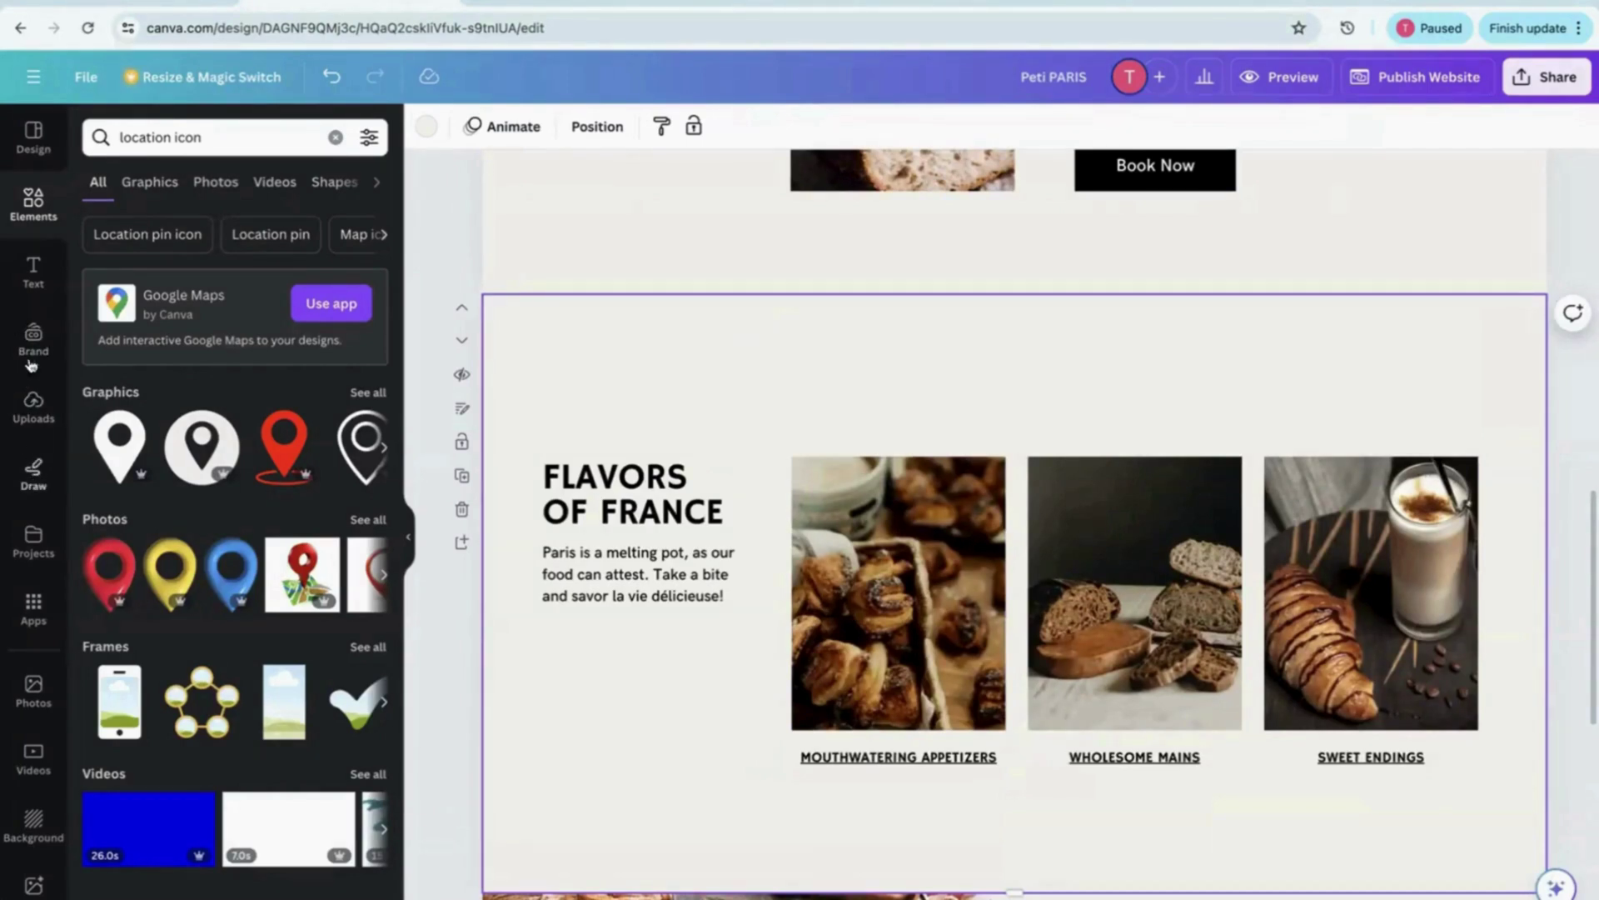
pyautogui.click(34, 271)
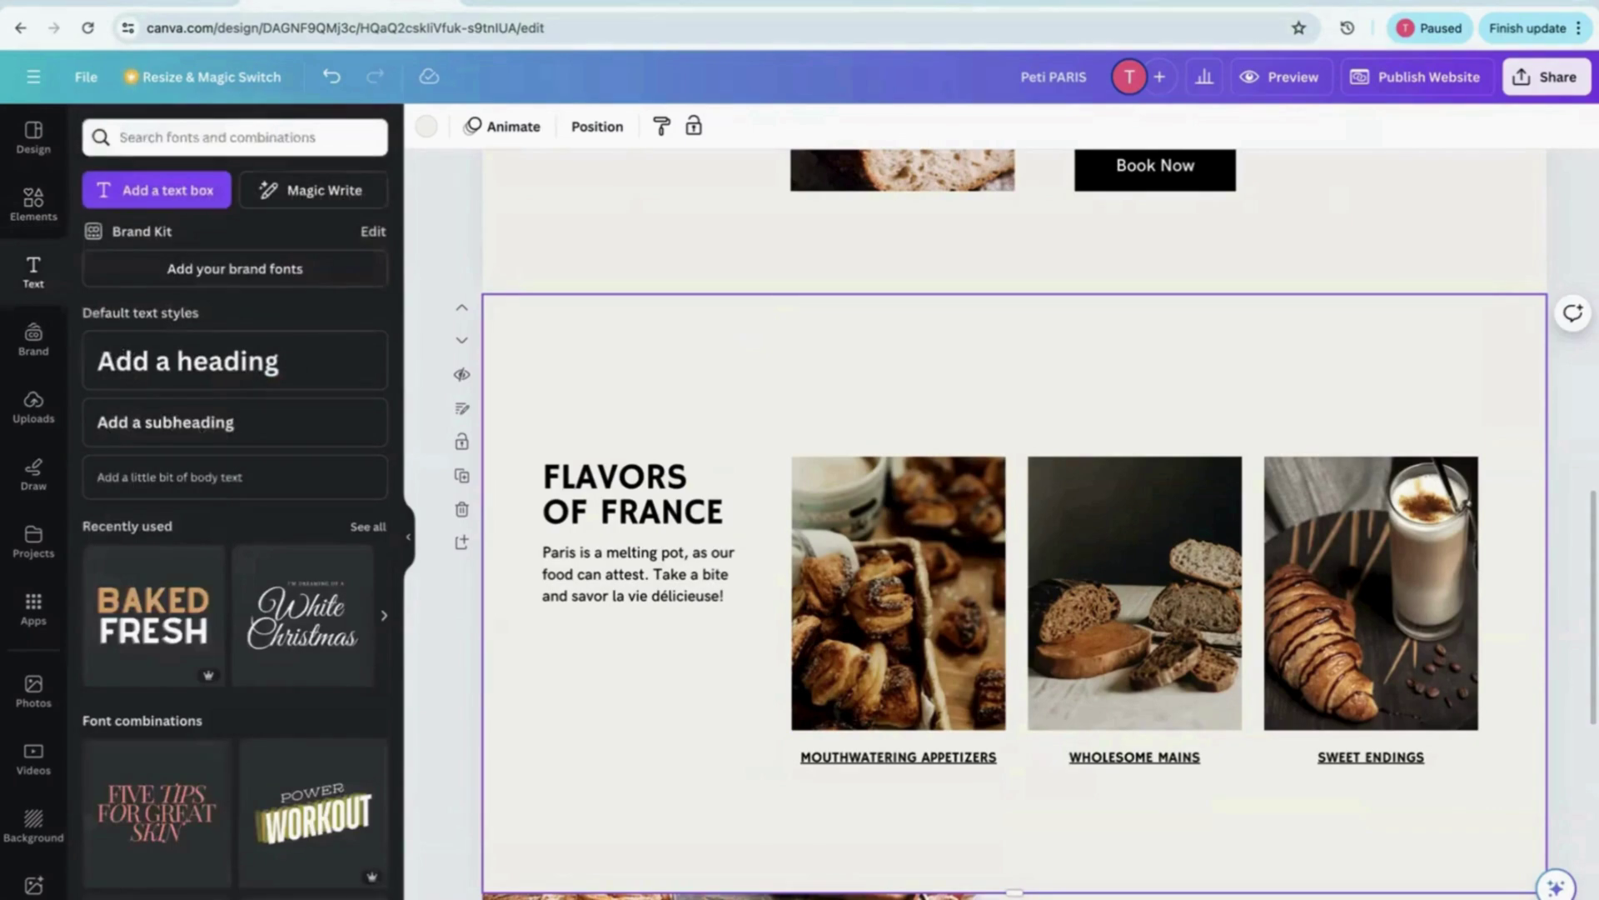
pyautogui.click(461, 408)
pyautogui.click(237, 128)
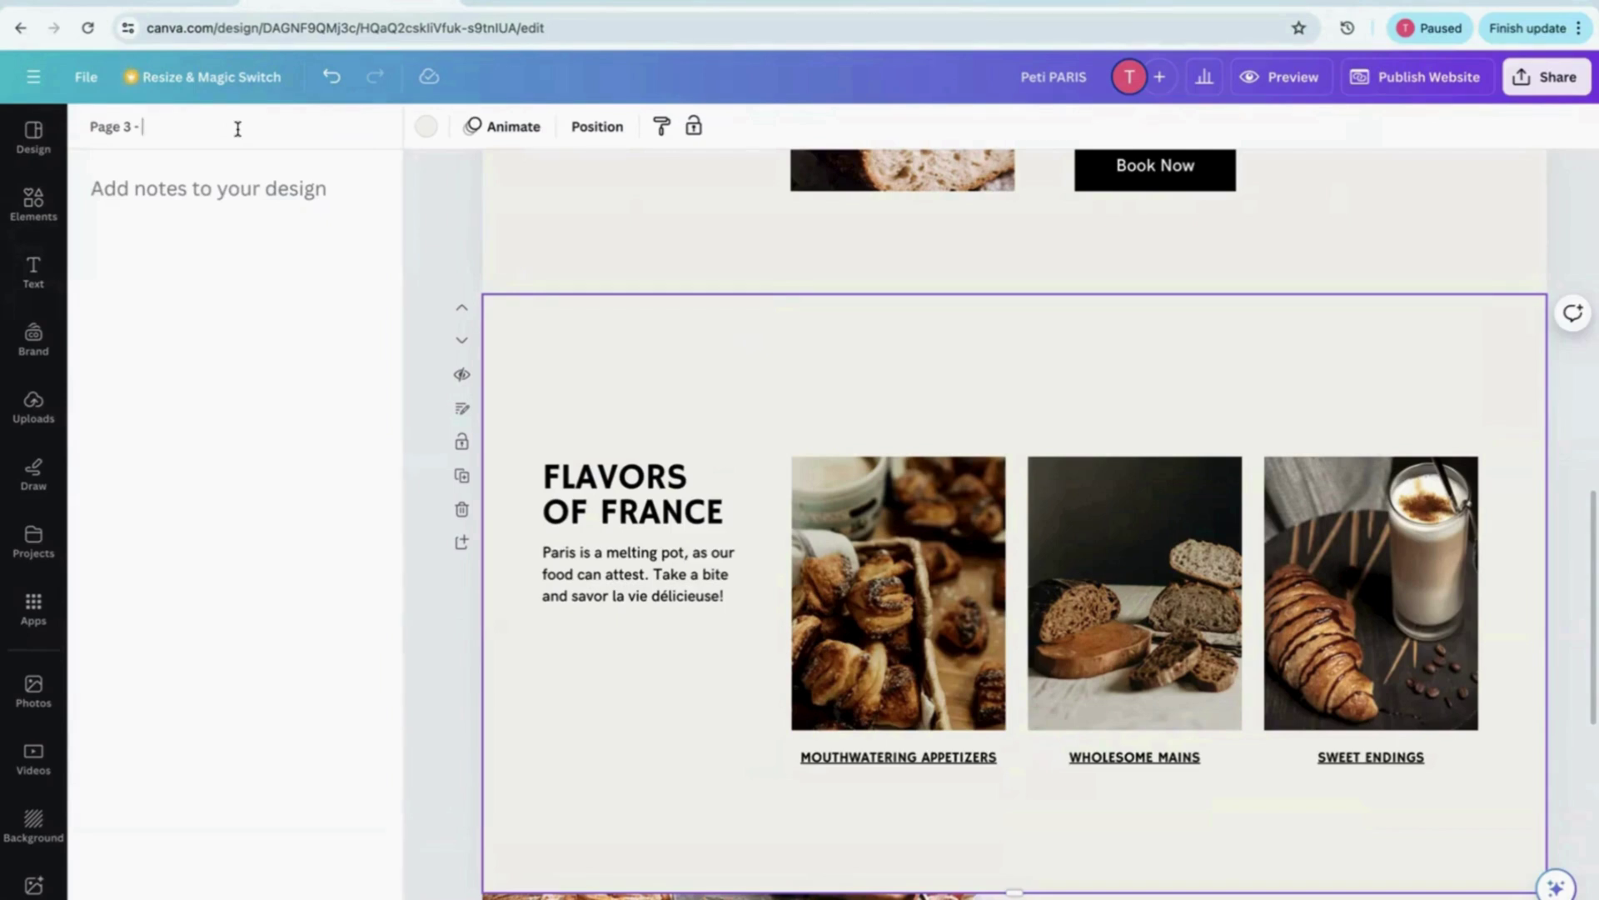
pyautogui.write('Off')
pyautogui.press('BackSpace')
pyautogui.press('BackSpace')
pyautogui.press('BackSpace')
pyautogui.write('Products')
pyautogui.click(435, 242)
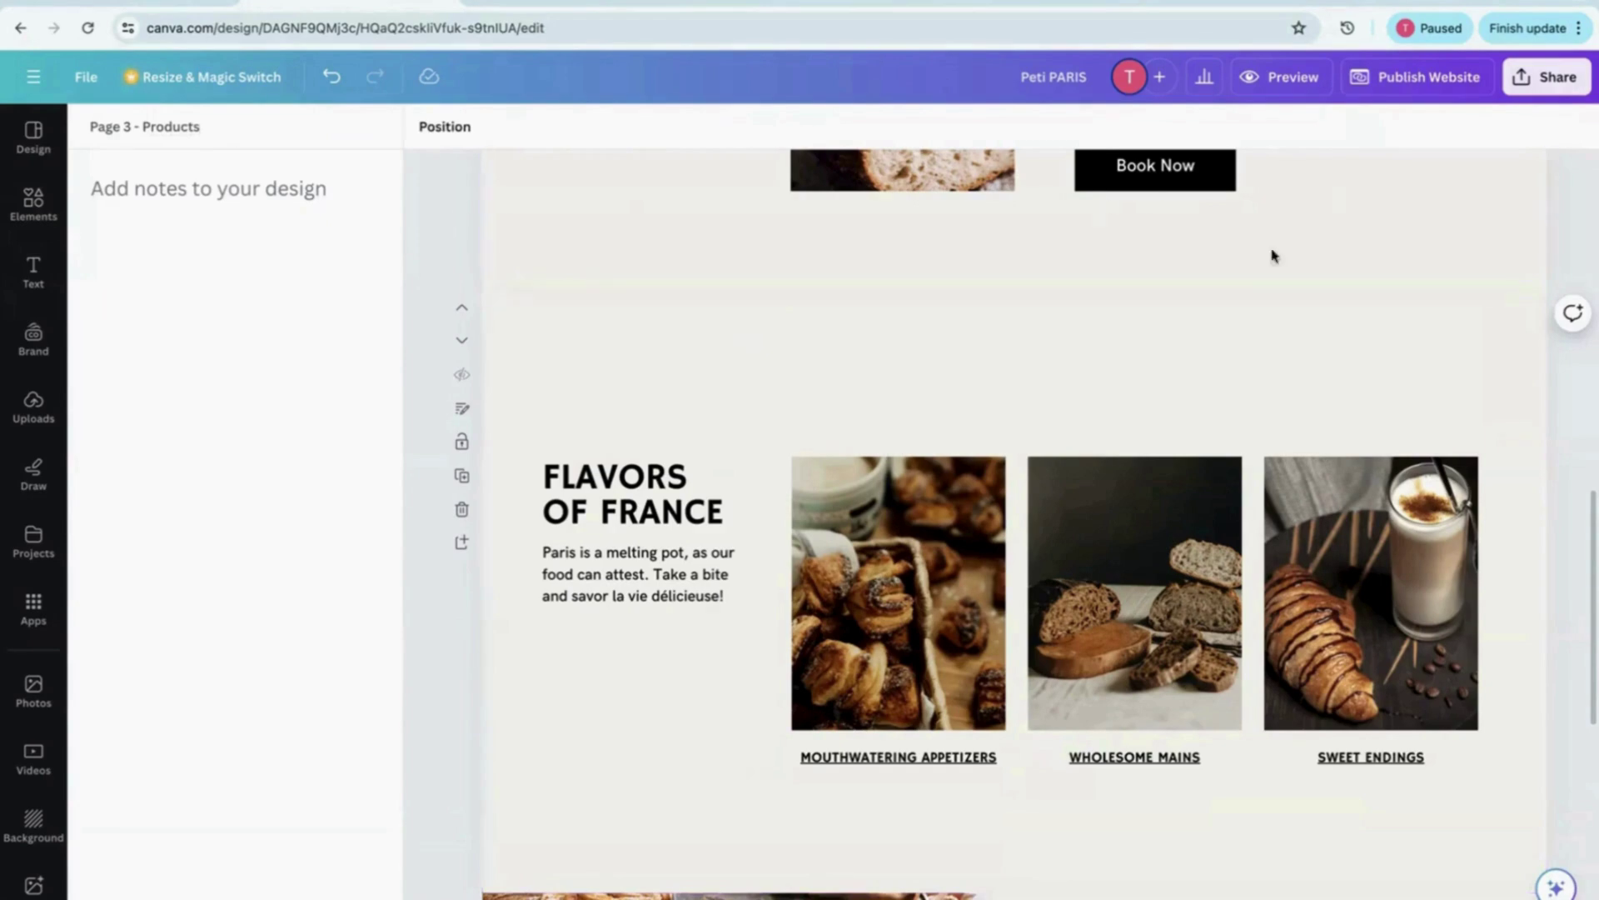
# Preview the website, test the "Products" navigation link and return to the editor
pyautogui.click(1273, 83)
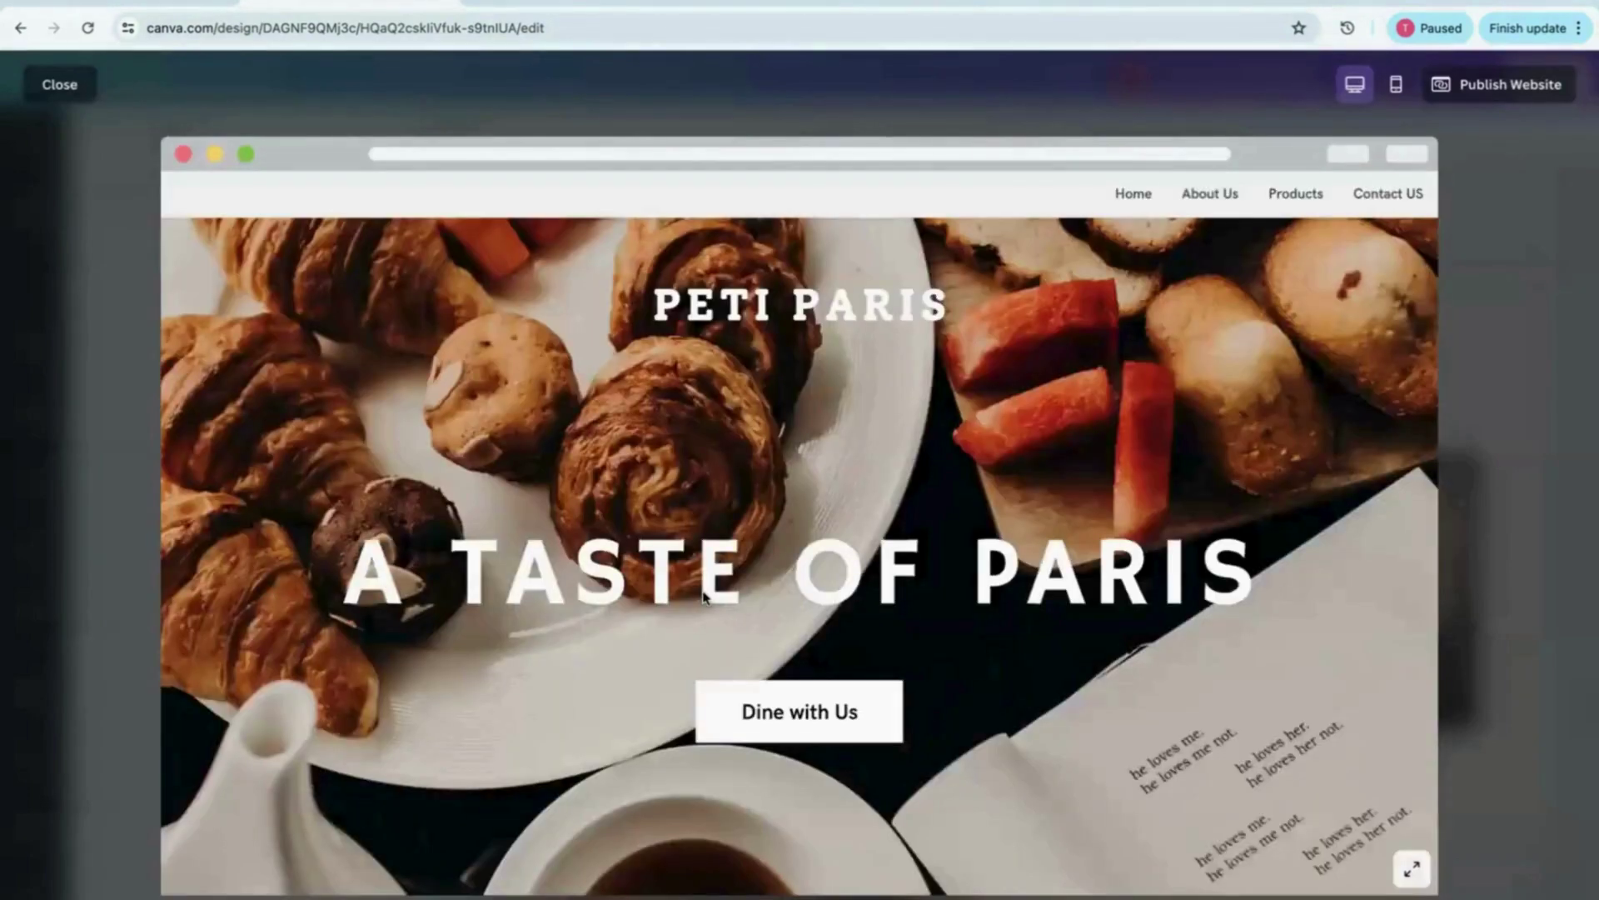
pyautogui.click(1301, 203)
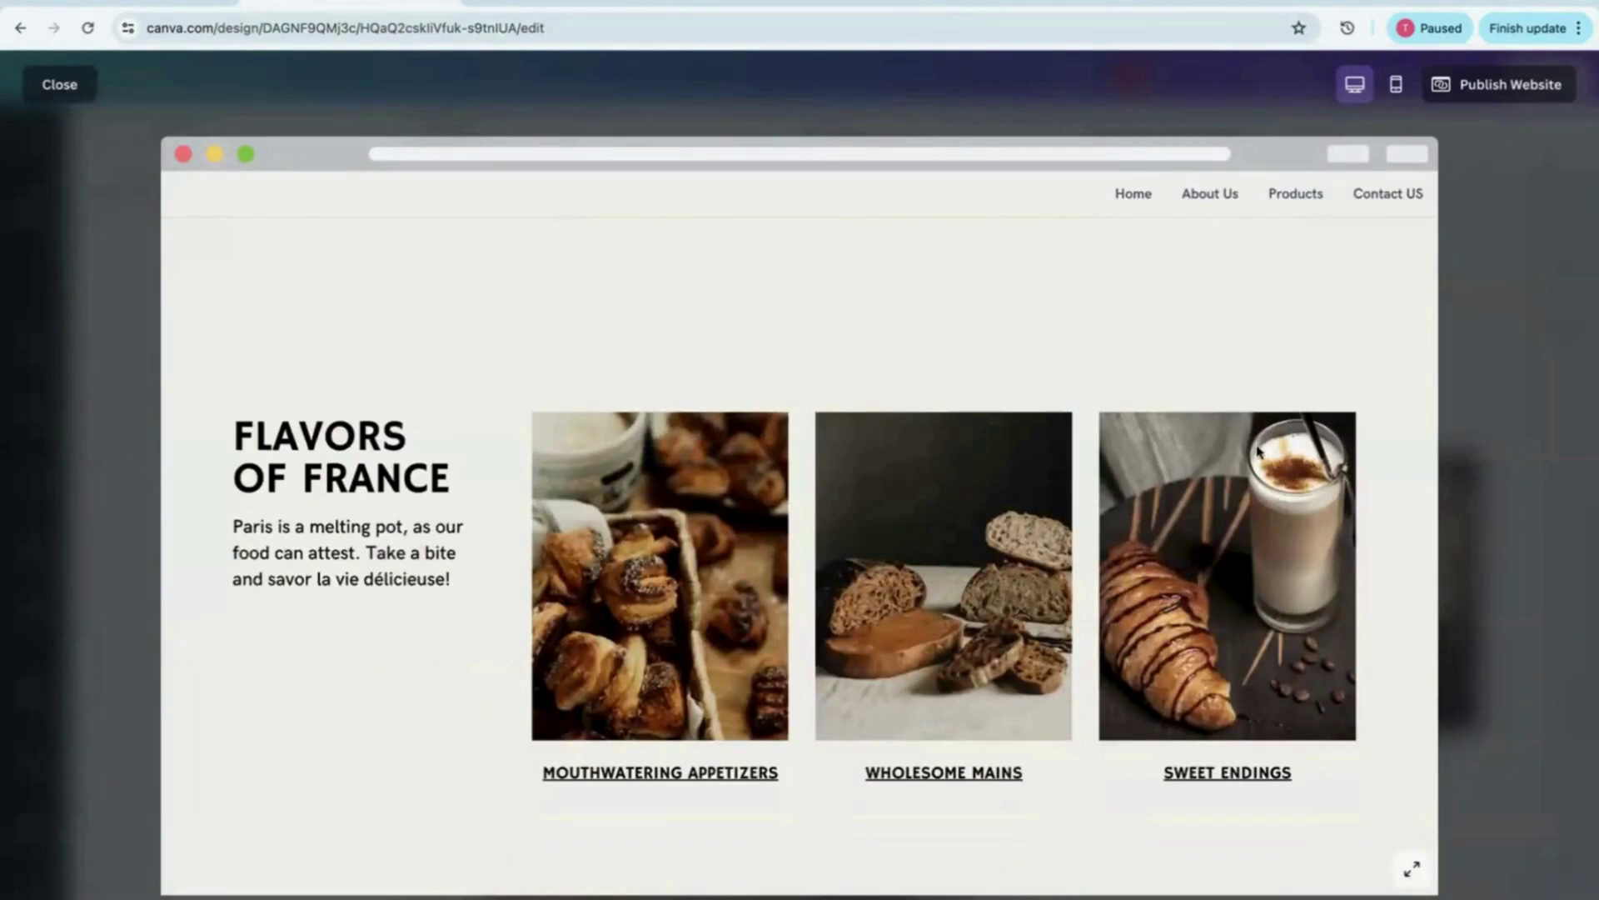
pyautogui.click(81, 94)
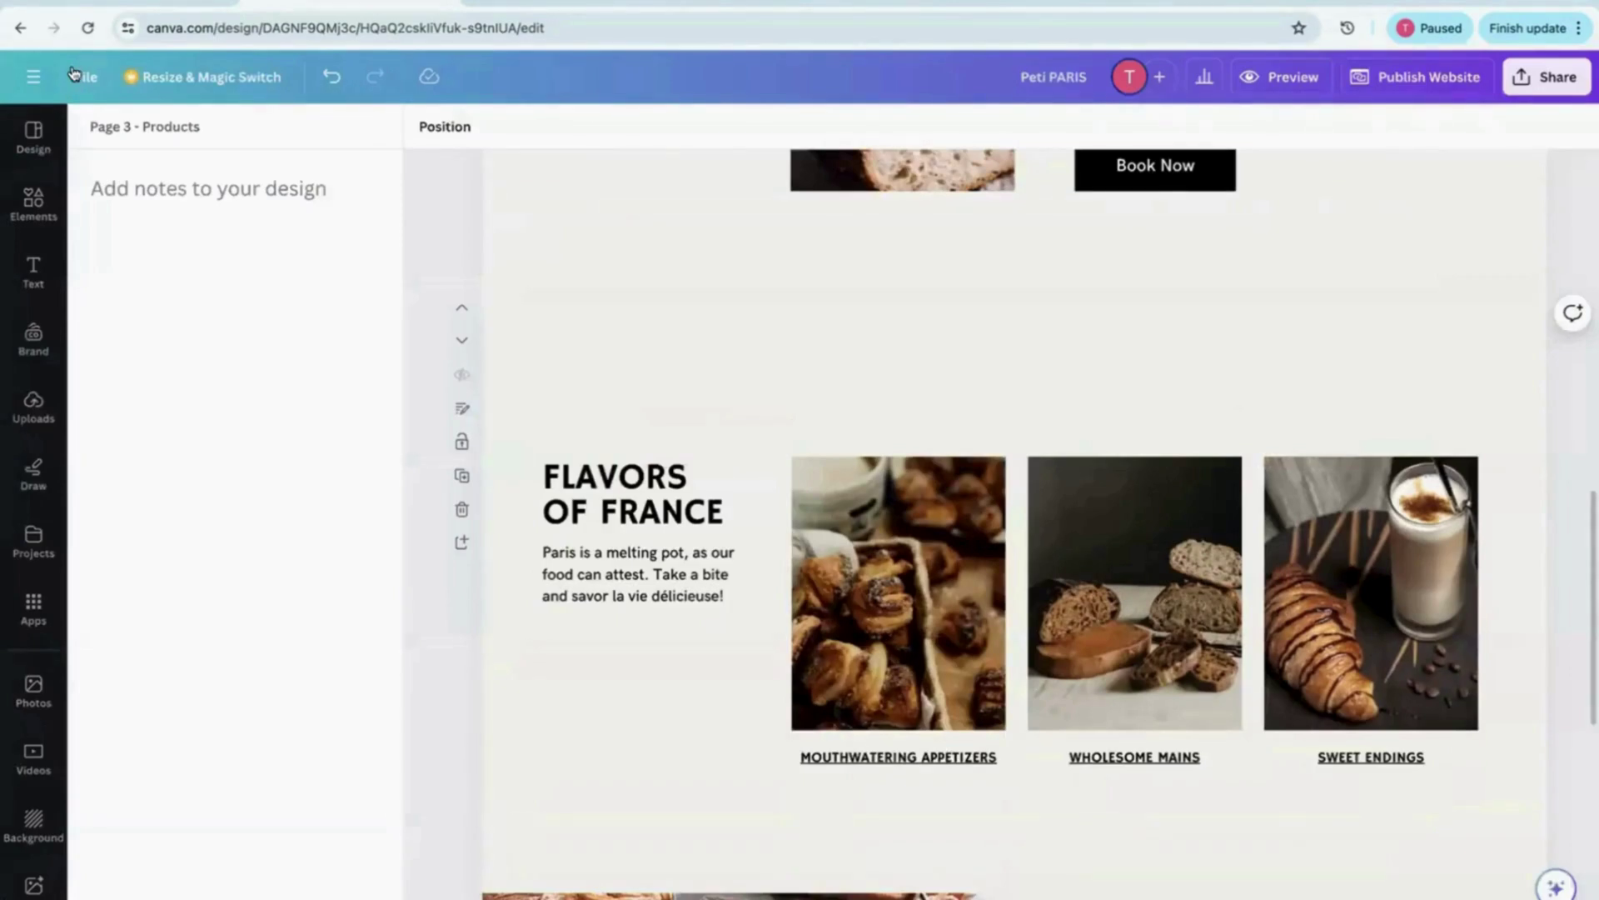
# Go back to the home page, preview the website once more from the home banner to the contact section and close the preview
pyautogui.scroll(15, 592, 349)
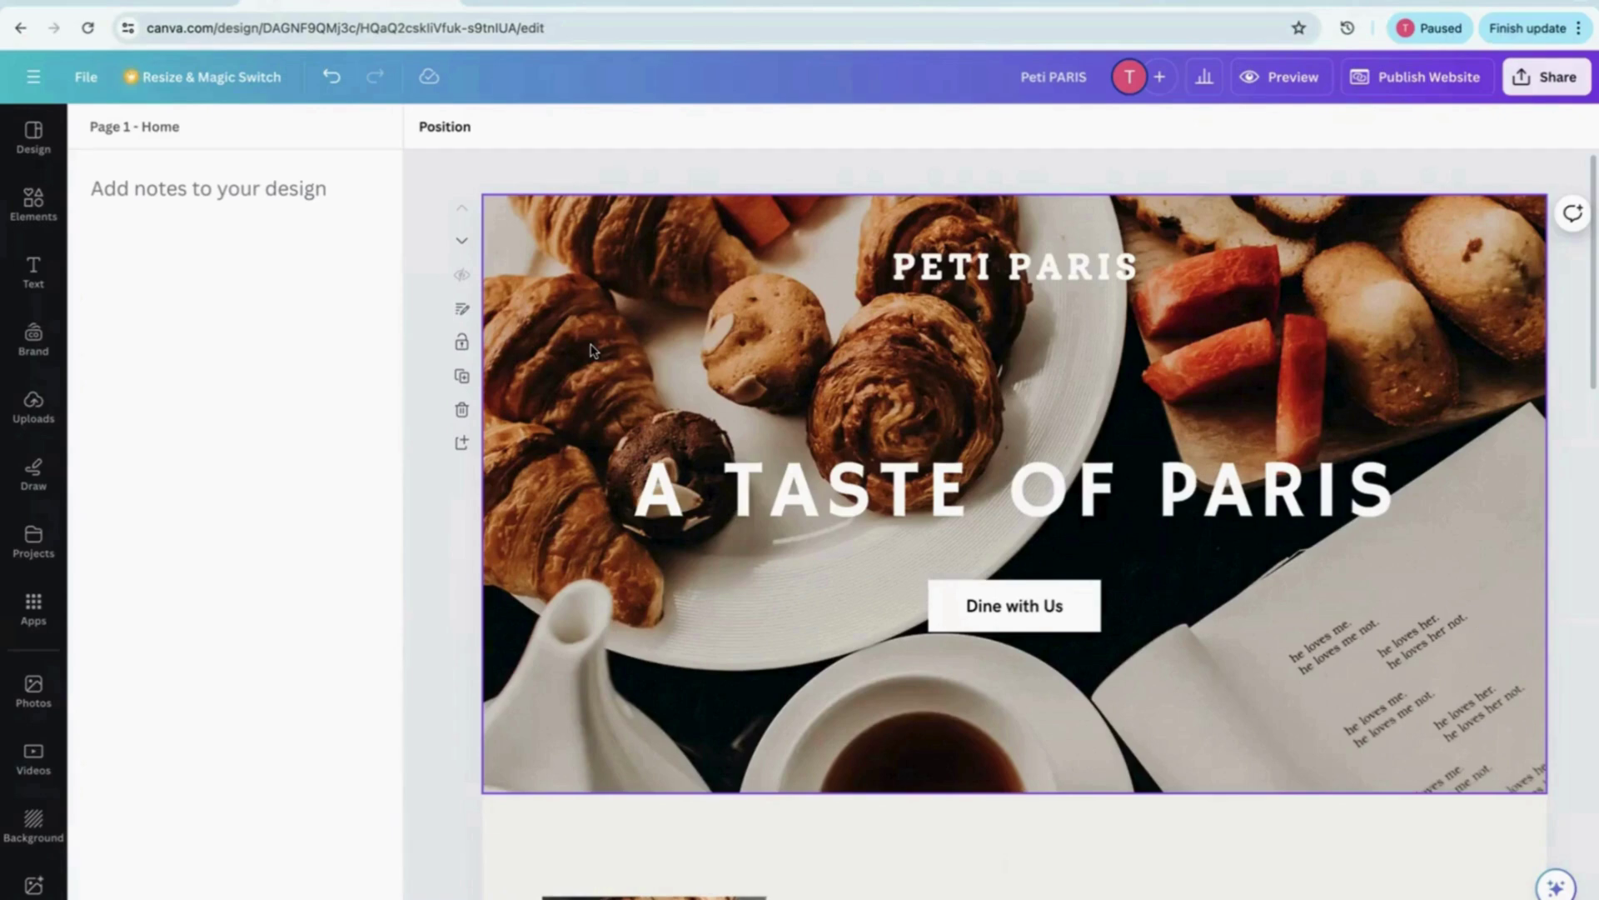
pyautogui.click(1281, 81)
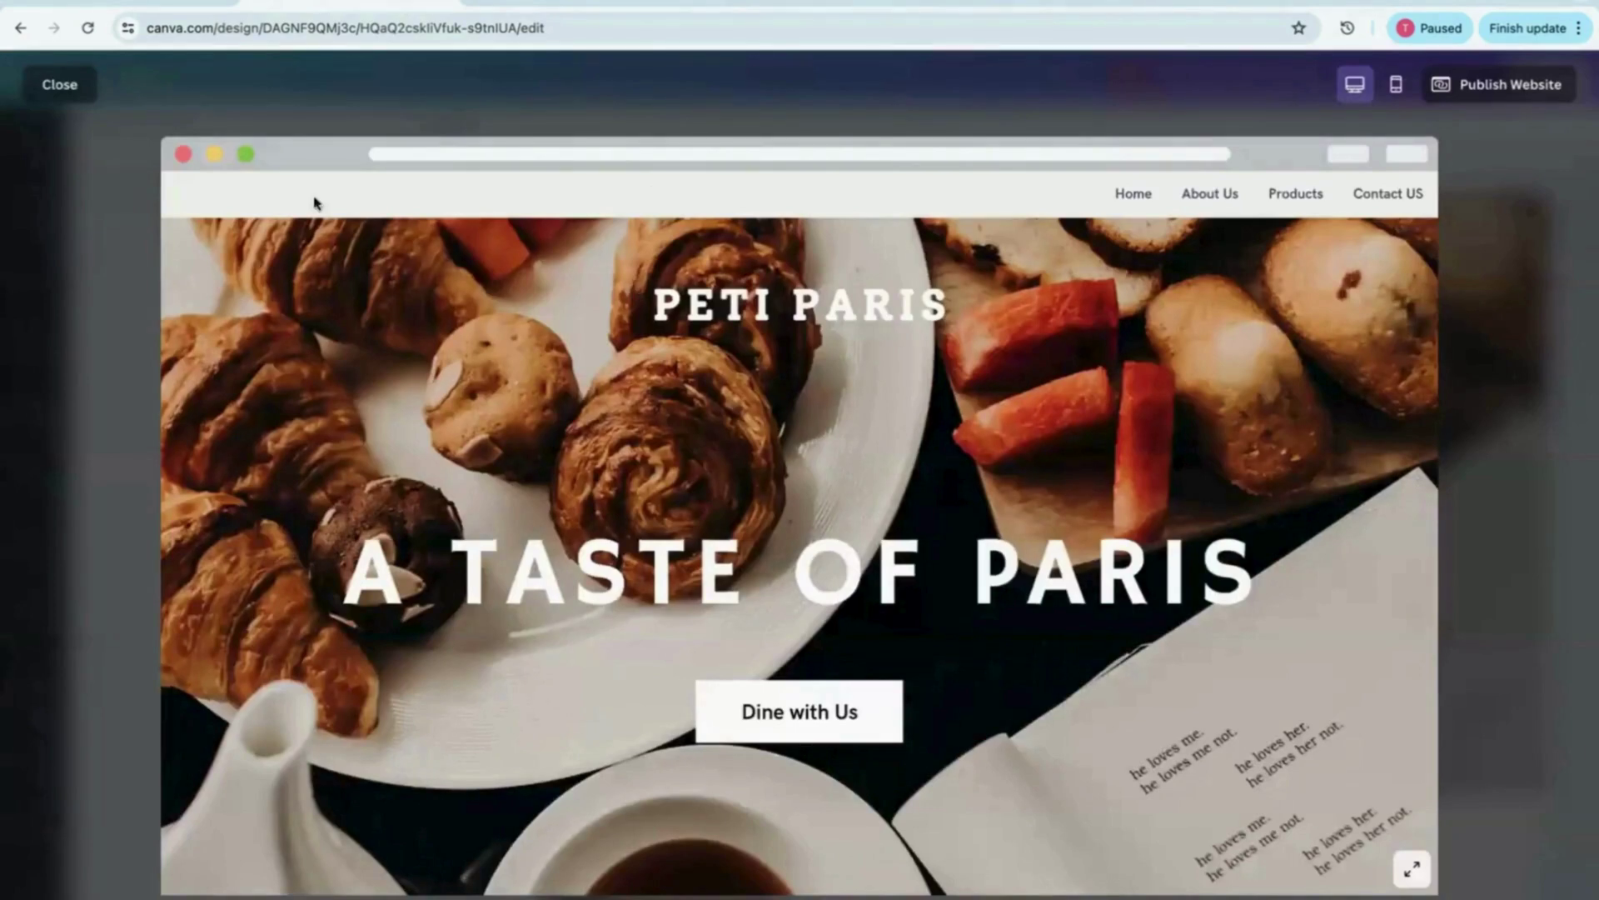
pyautogui.scroll(-5, 594, 481)
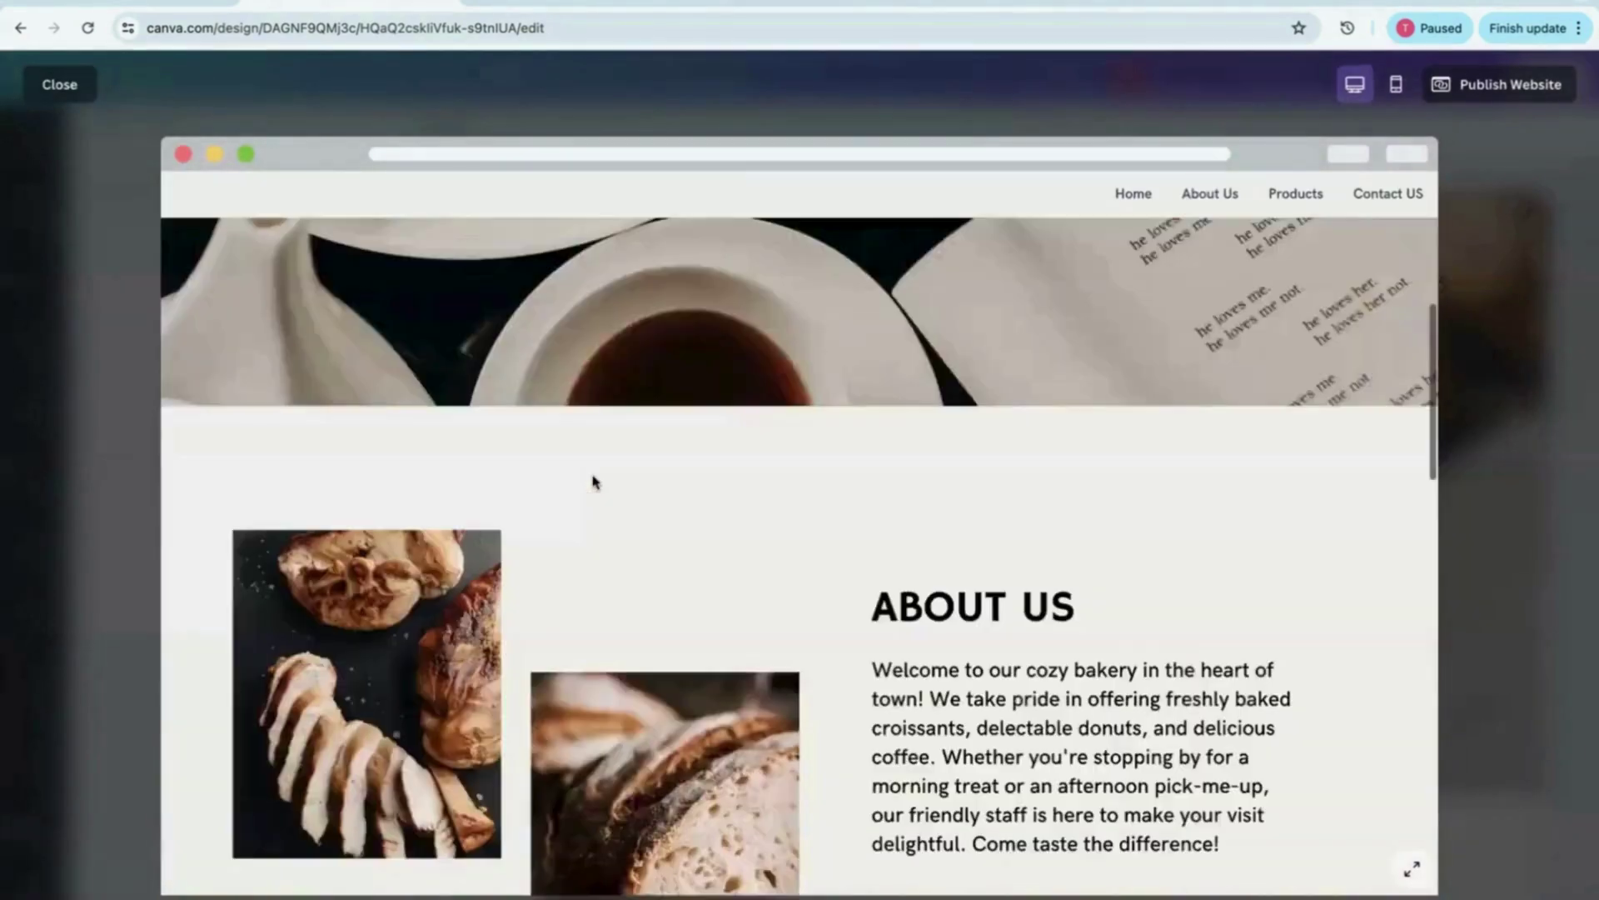
pyautogui.scroll(-2, 594, 482)
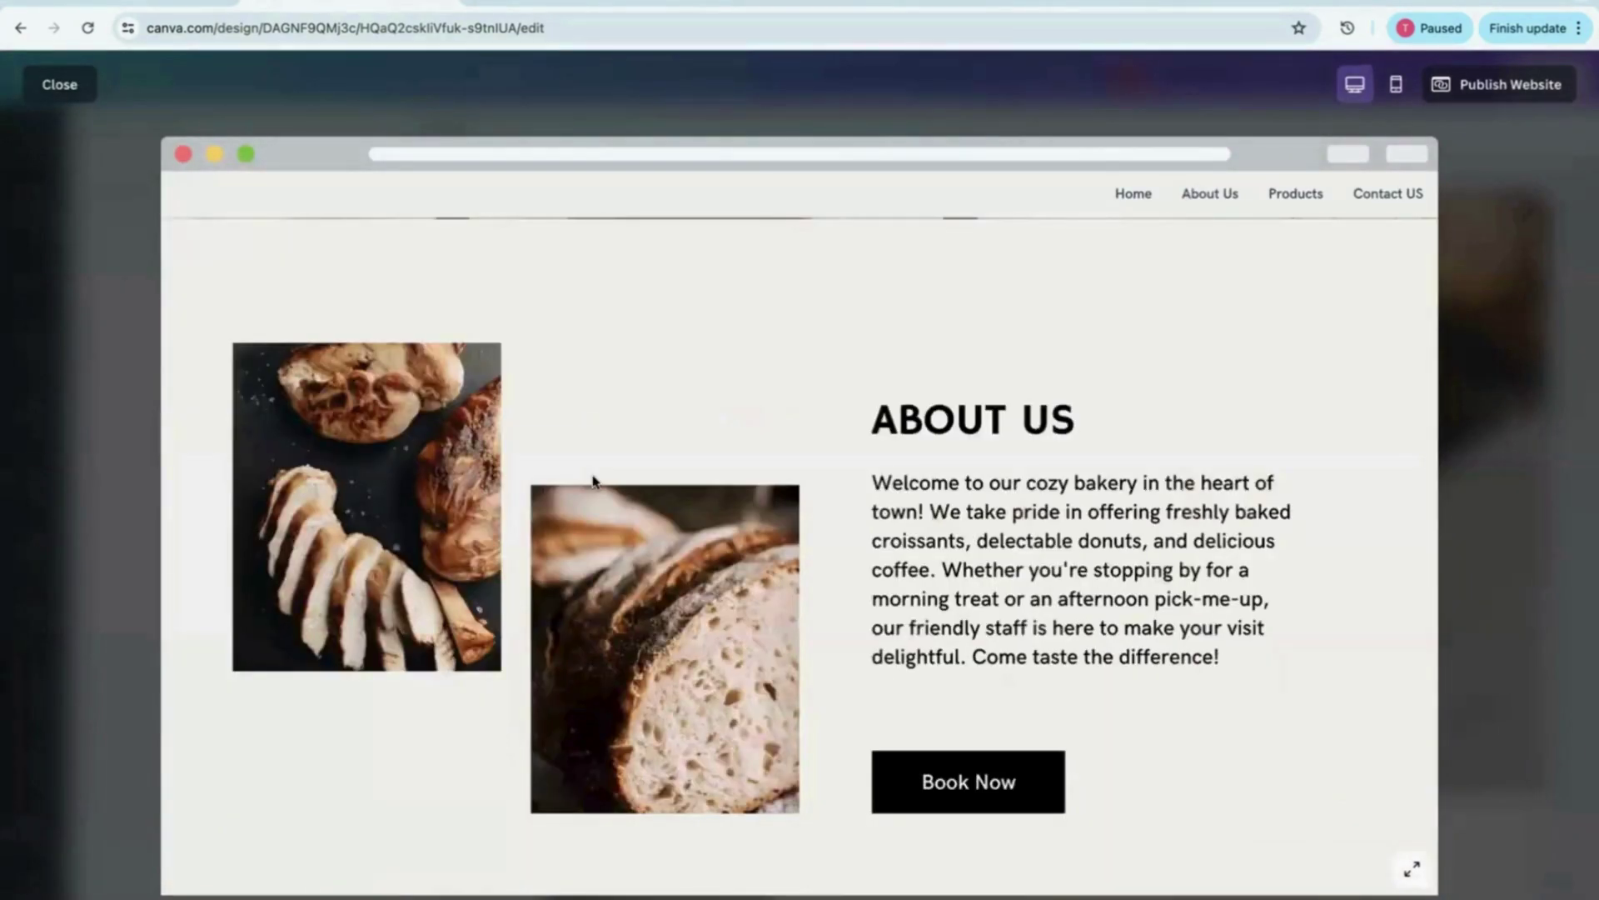
pyautogui.scroll(-12, 594, 481)
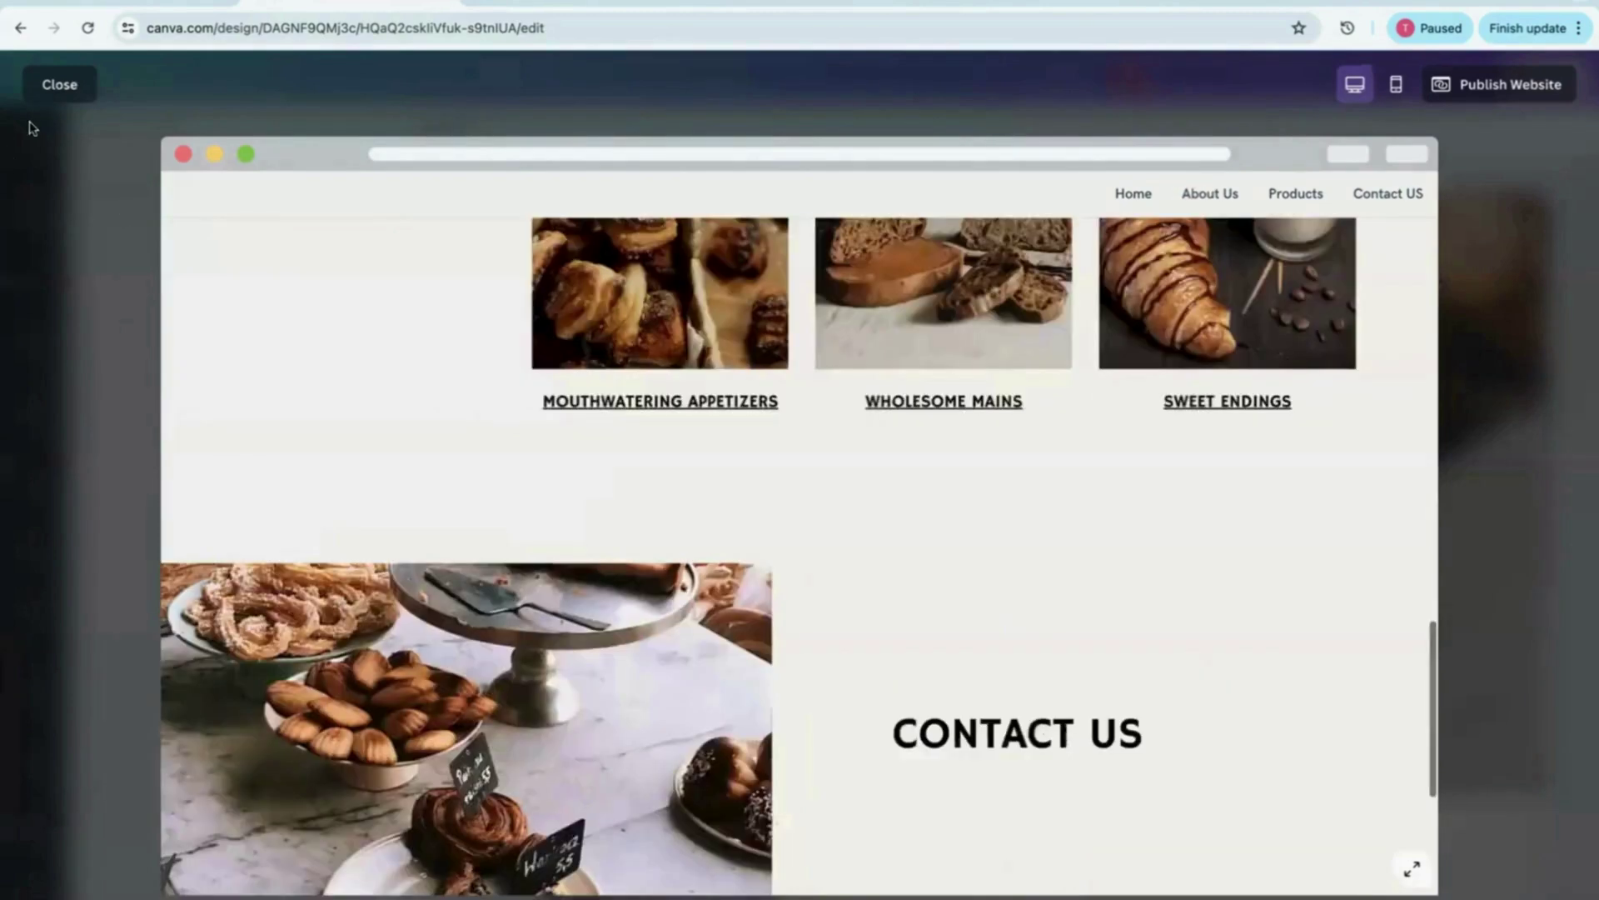
pyautogui.click(59, 84)
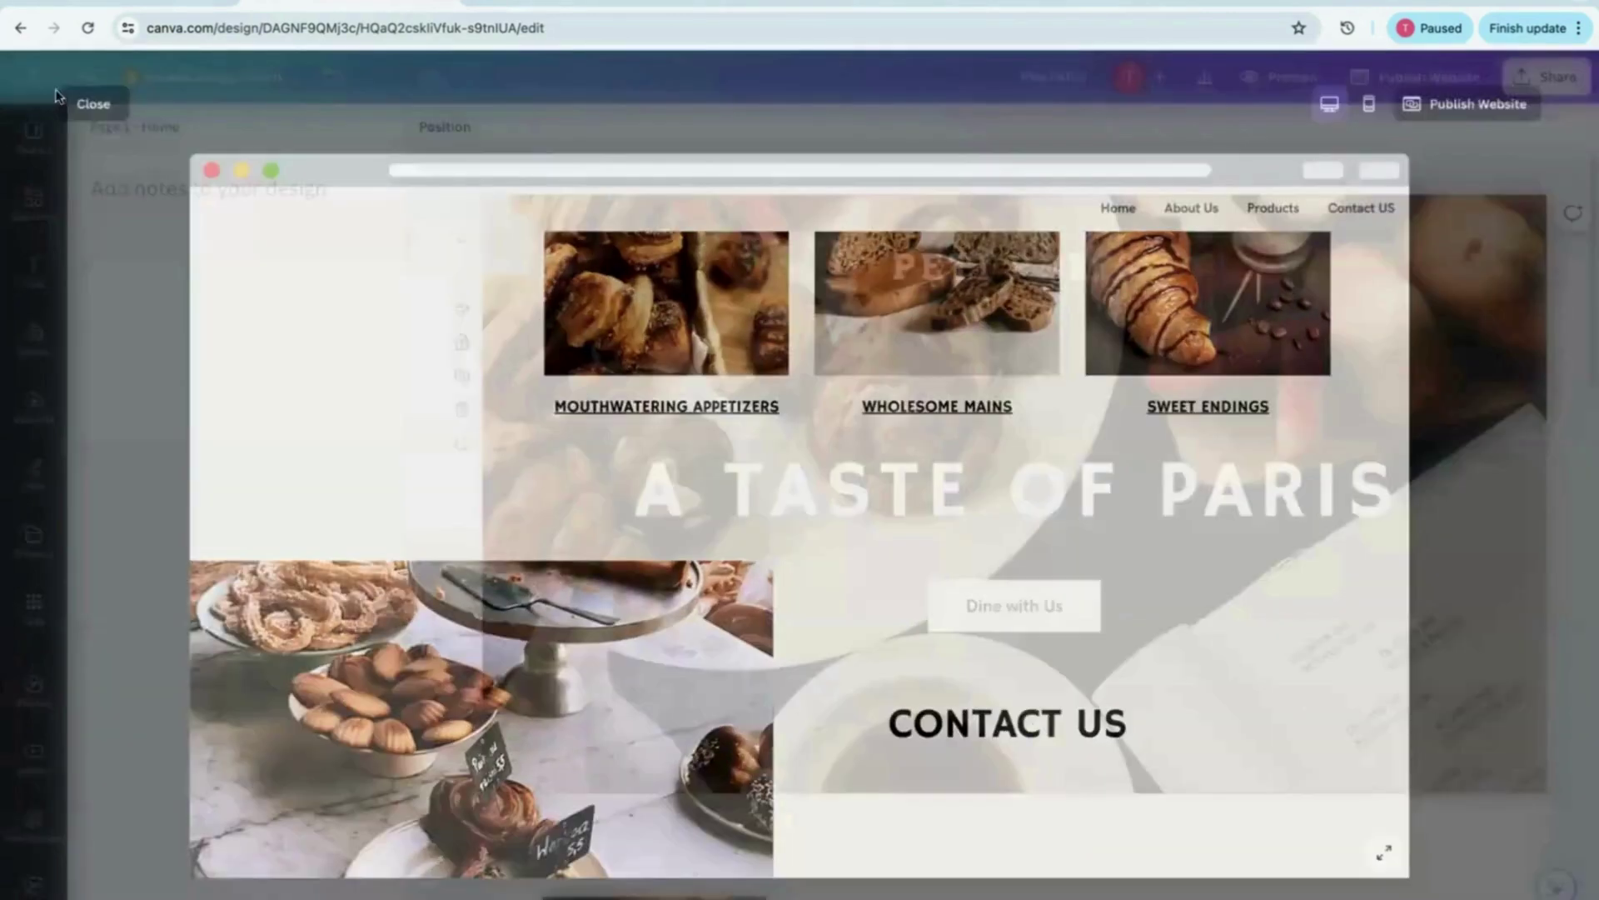
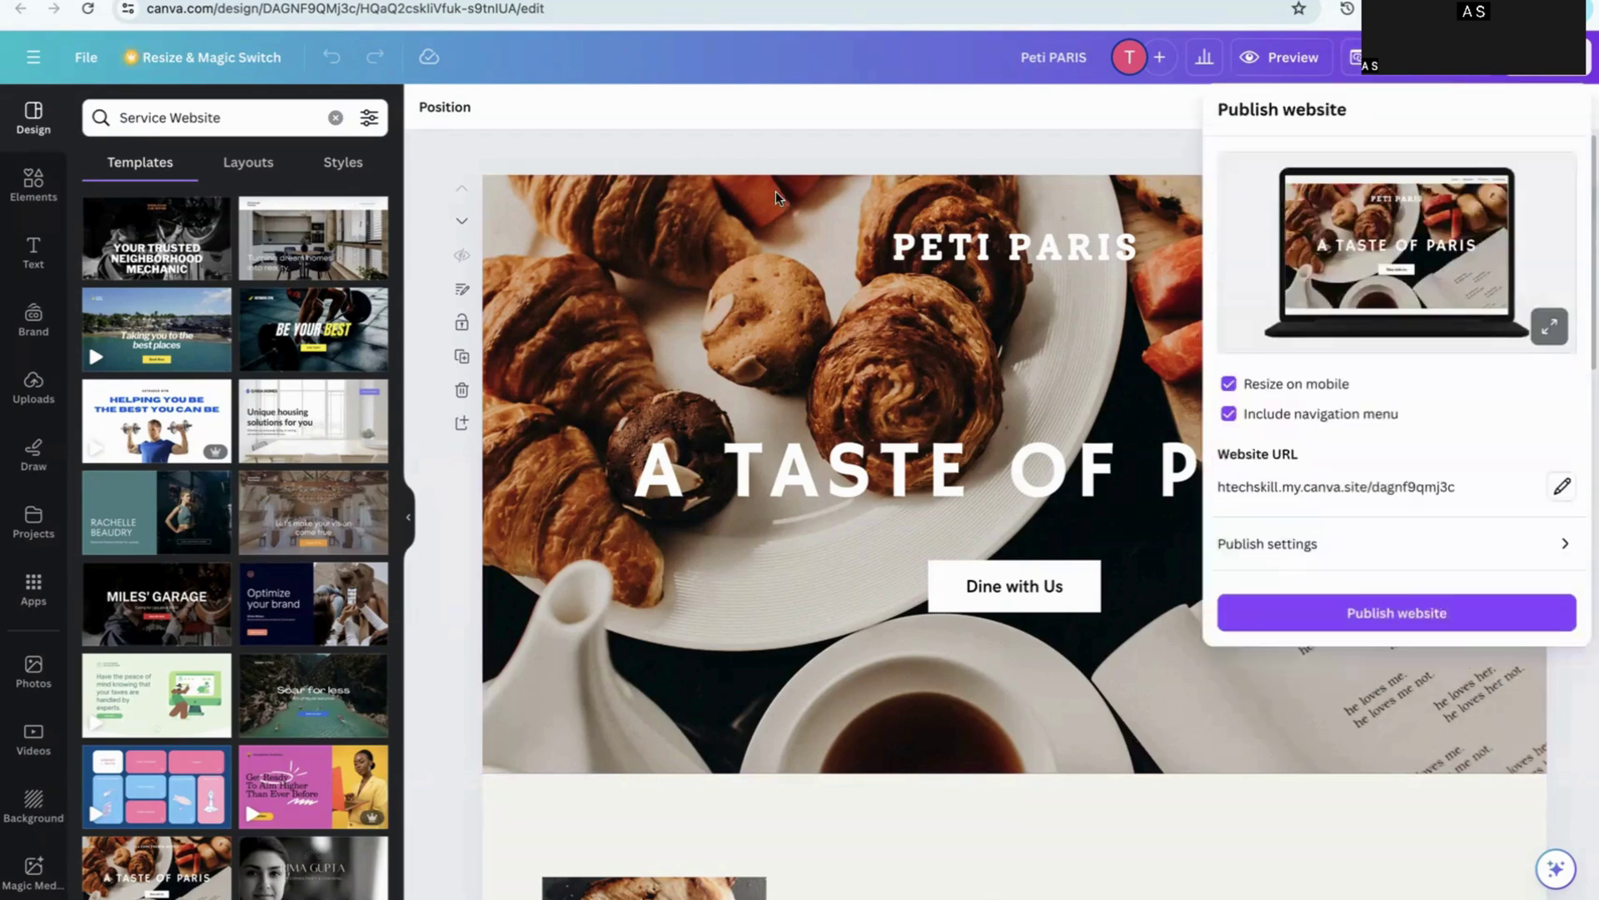
# Open the website URL for editing, check the custom domain options and close them without choosing one
pyautogui.click(1564, 486)
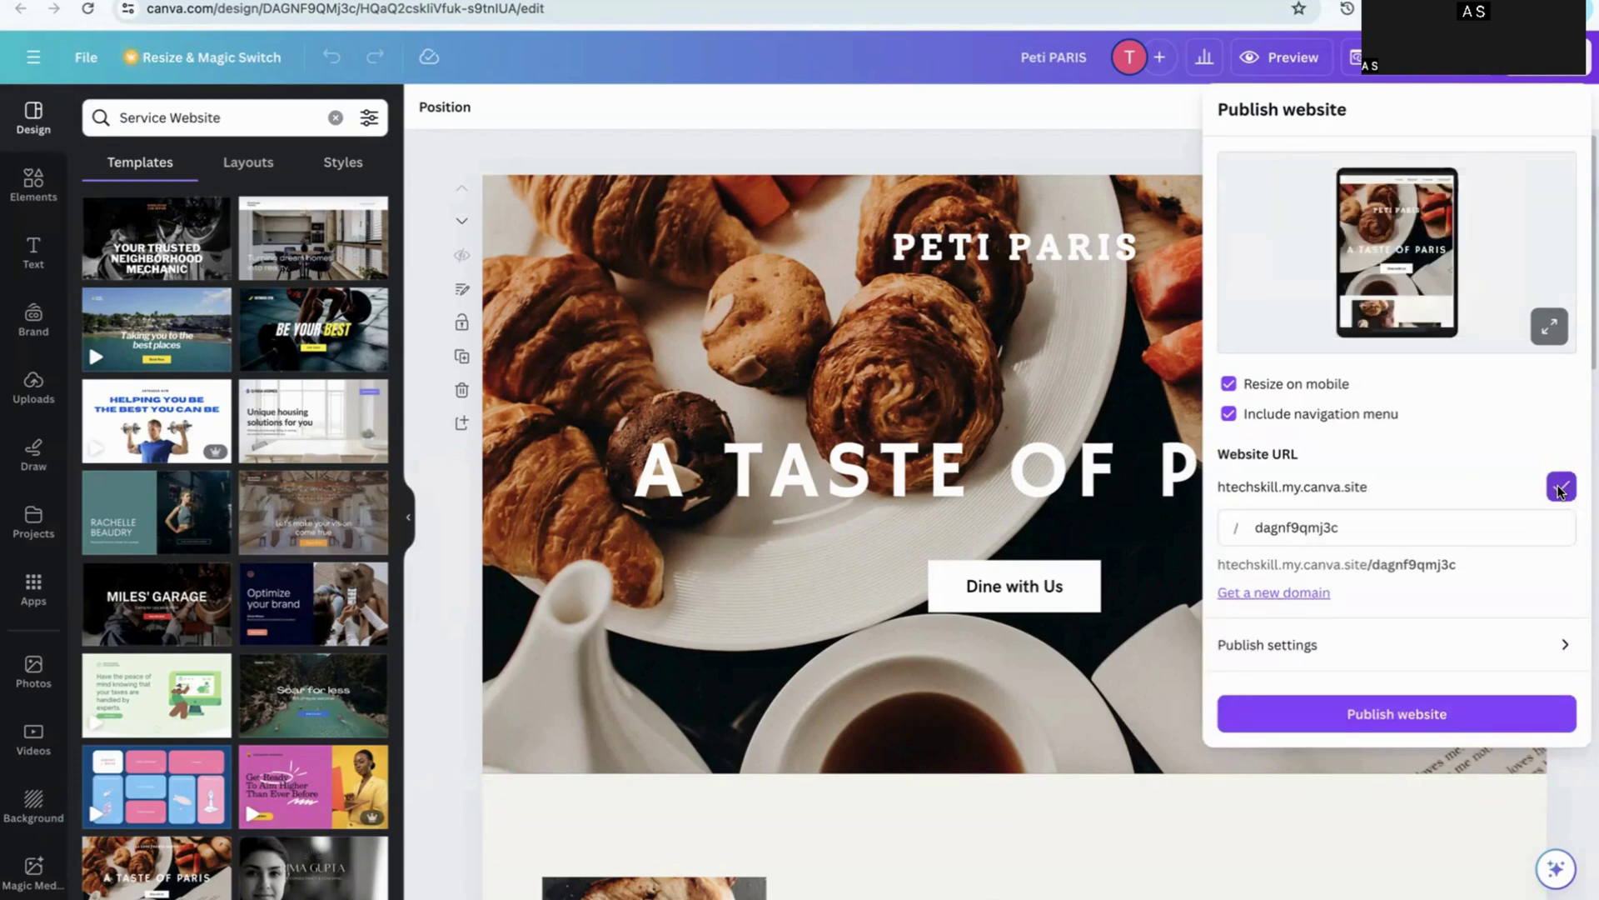
pyautogui.click(1288, 594)
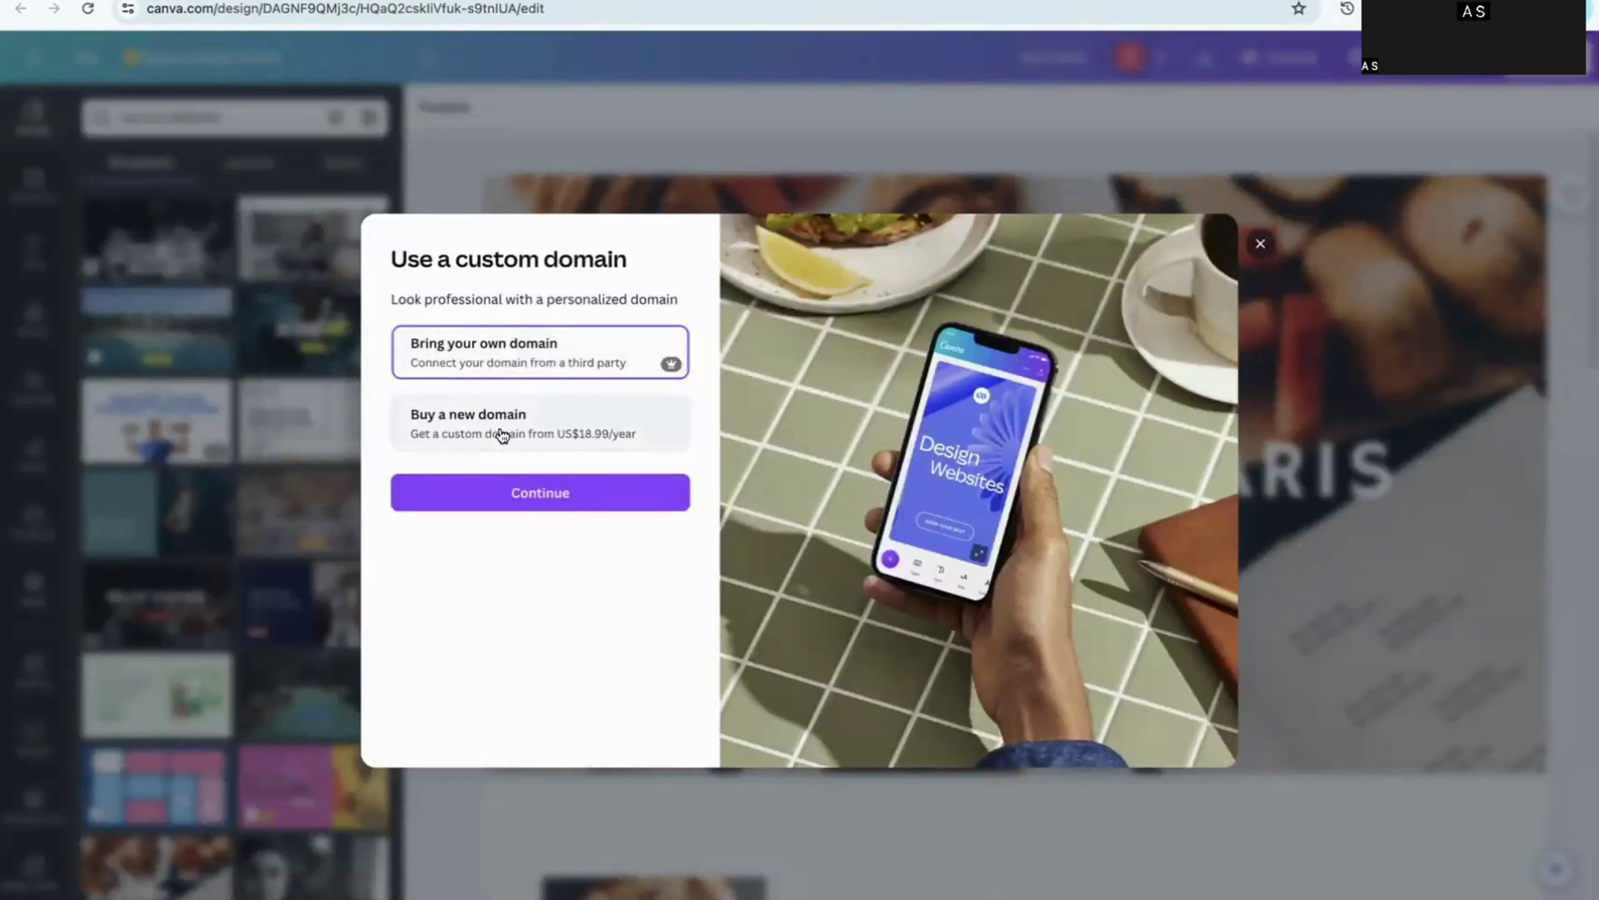
pyautogui.click(1259, 250)
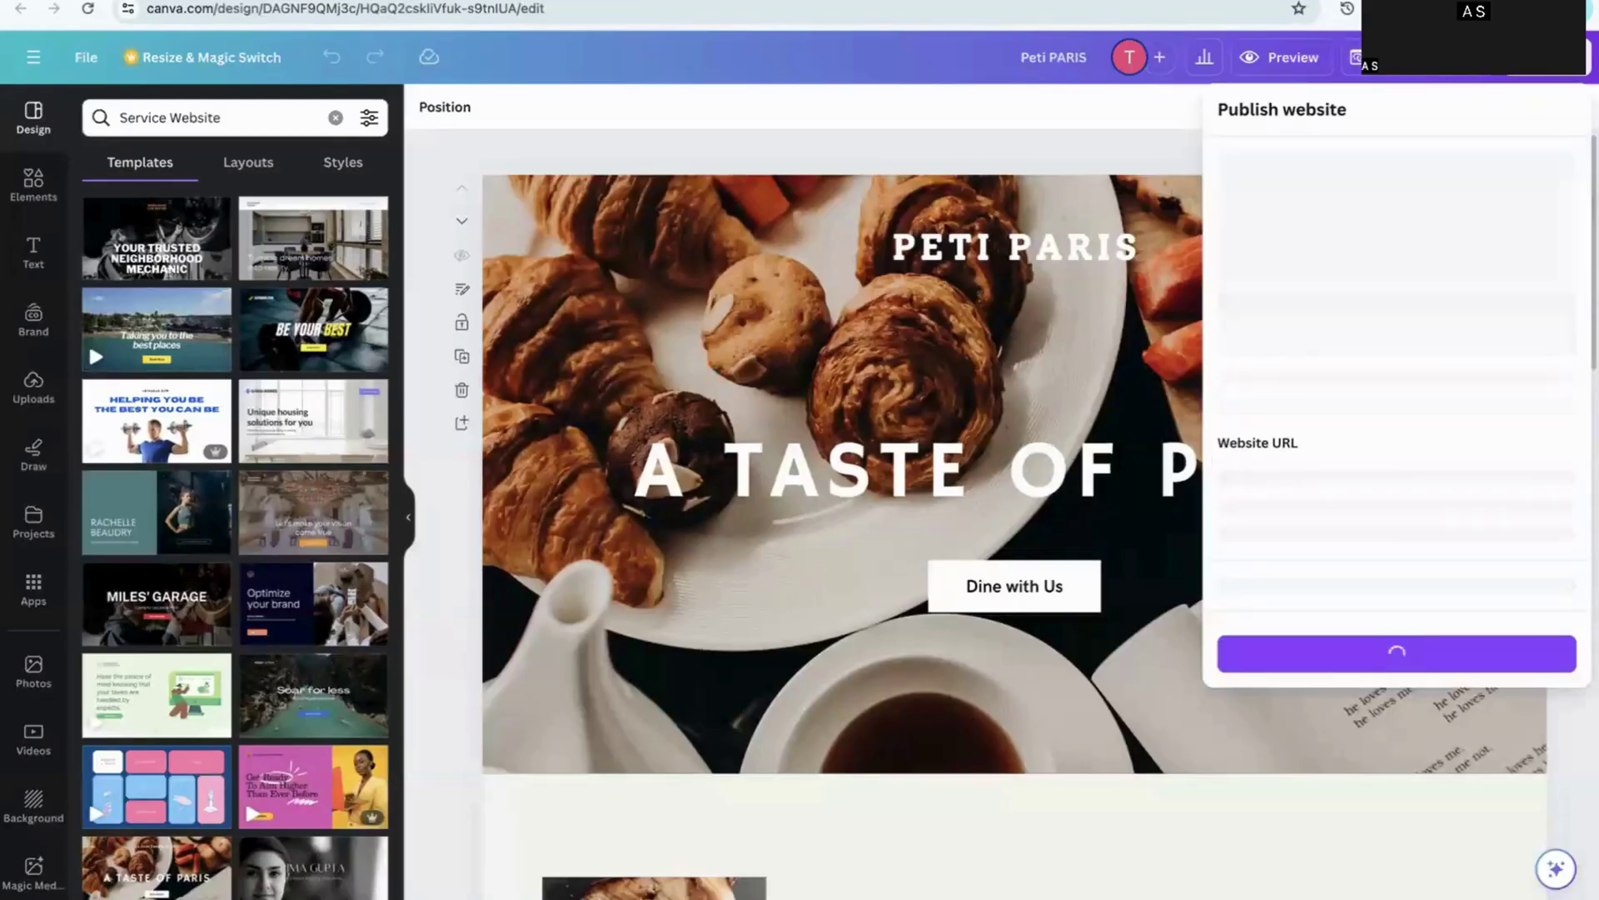
# Clear the default website URL path and try "peti-paris" instead
pyautogui.click(1562, 486)
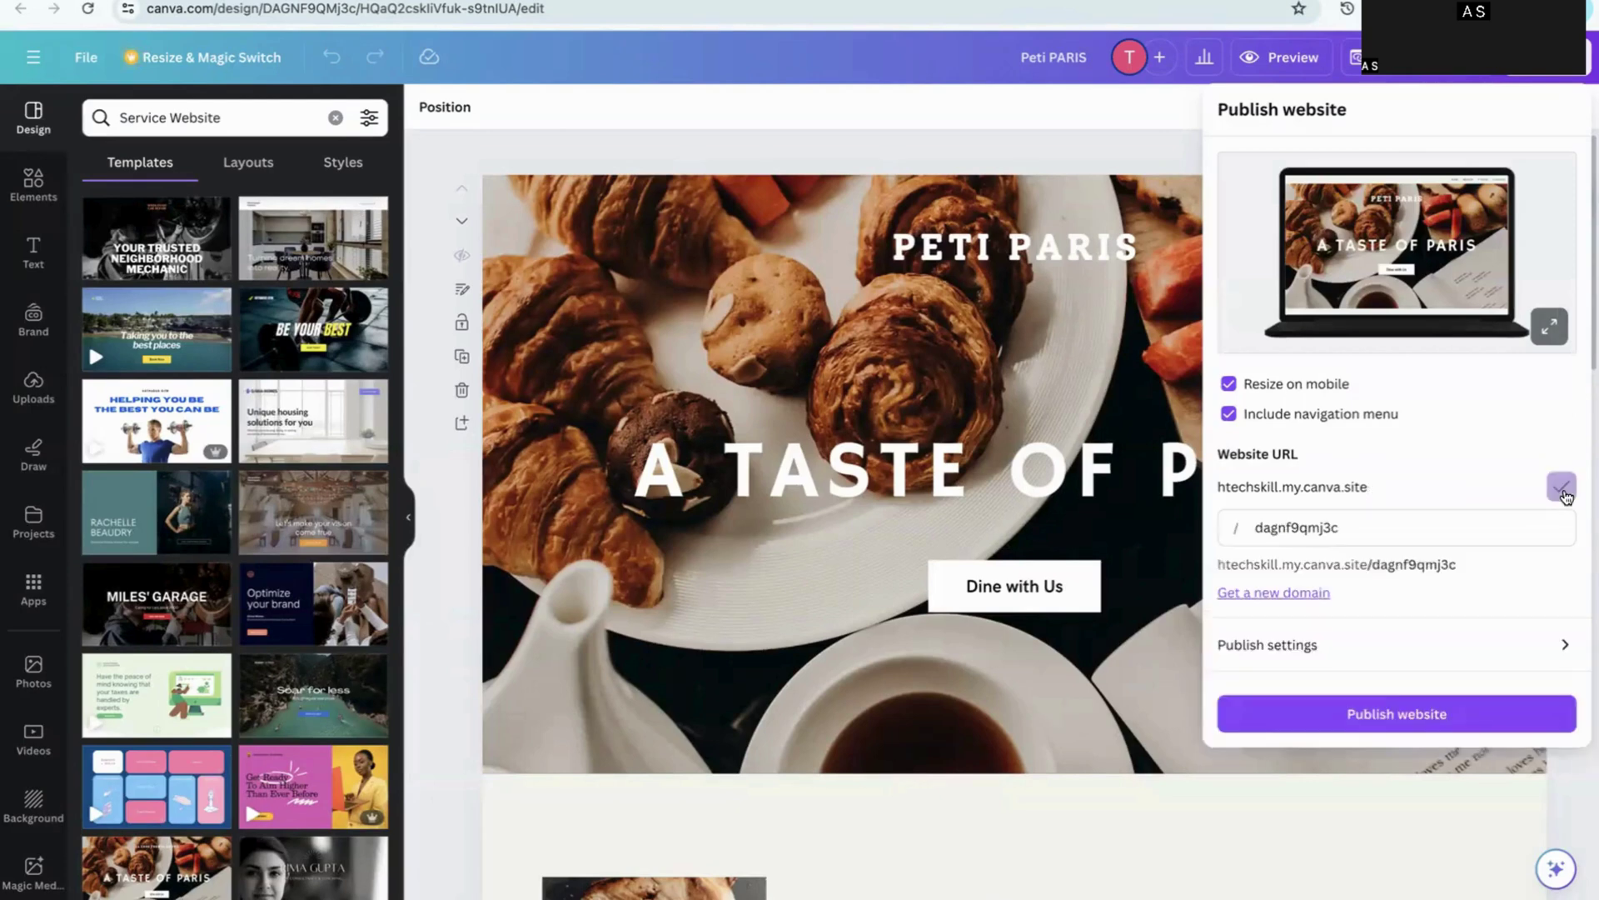
pyautogui.click(1388, 529)
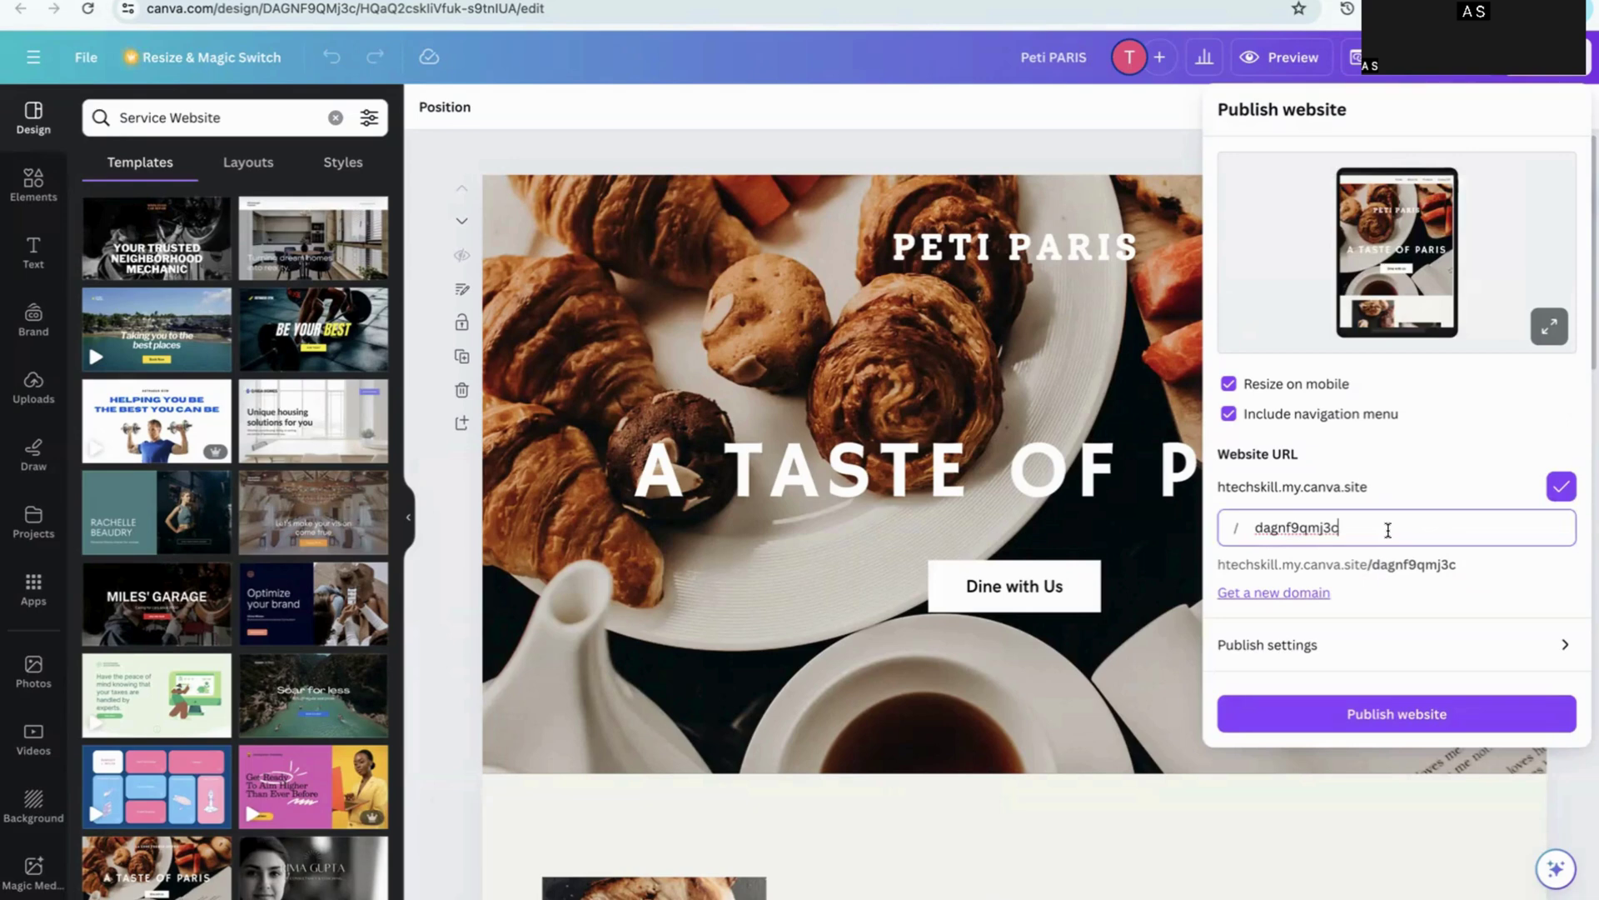
pyautogui.press('BackSpace')
pyautogui.press('BackSpace')
pyautogui.press('BackSpace')
pyautogui.press('BackSpace')
pyautogui.press('BackSpace')
pyautogui.press('BackSpace')
pyautogui.press('BackSpace')
pyautogui.press('BackSpace')
pyautogui.press('BackSpace')
pyautogui.press('BackSpace')
pyautogui.press('BackSpace')
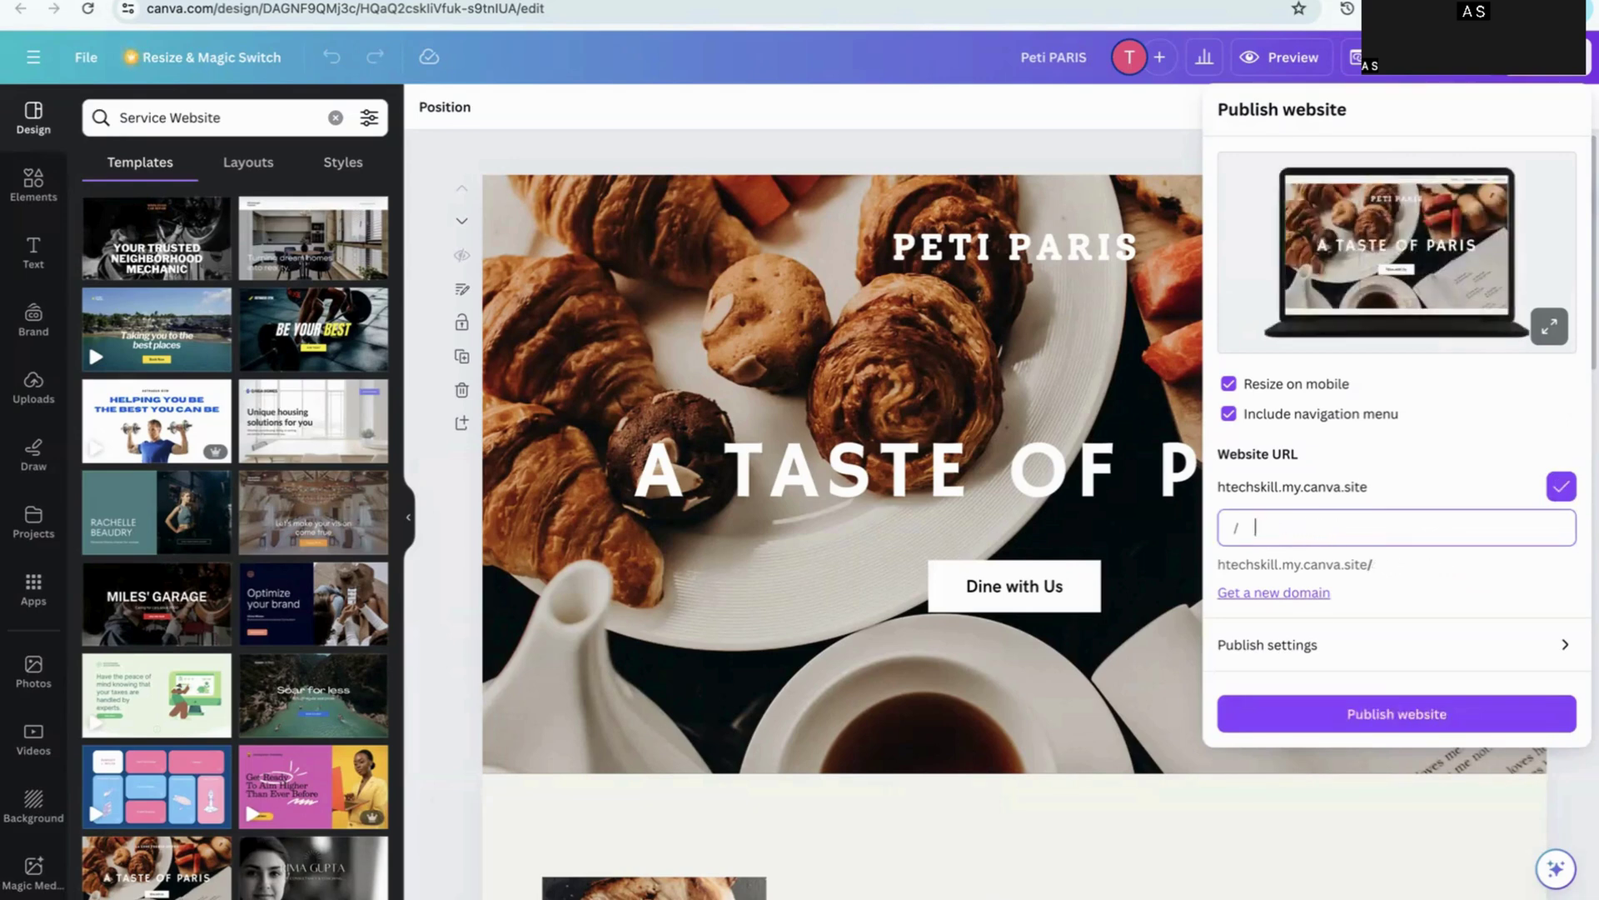
pyautogui.write('ho')
pyautogui.press('BackSpace')
pyautogui.press('BackSpace')
pyautogui.write('home')
pyautogui.press('BackSpace')
pyautogui.press('BackSpace')
pyautogui.press('BackSpace')
pyautogui.press('BackSpace')
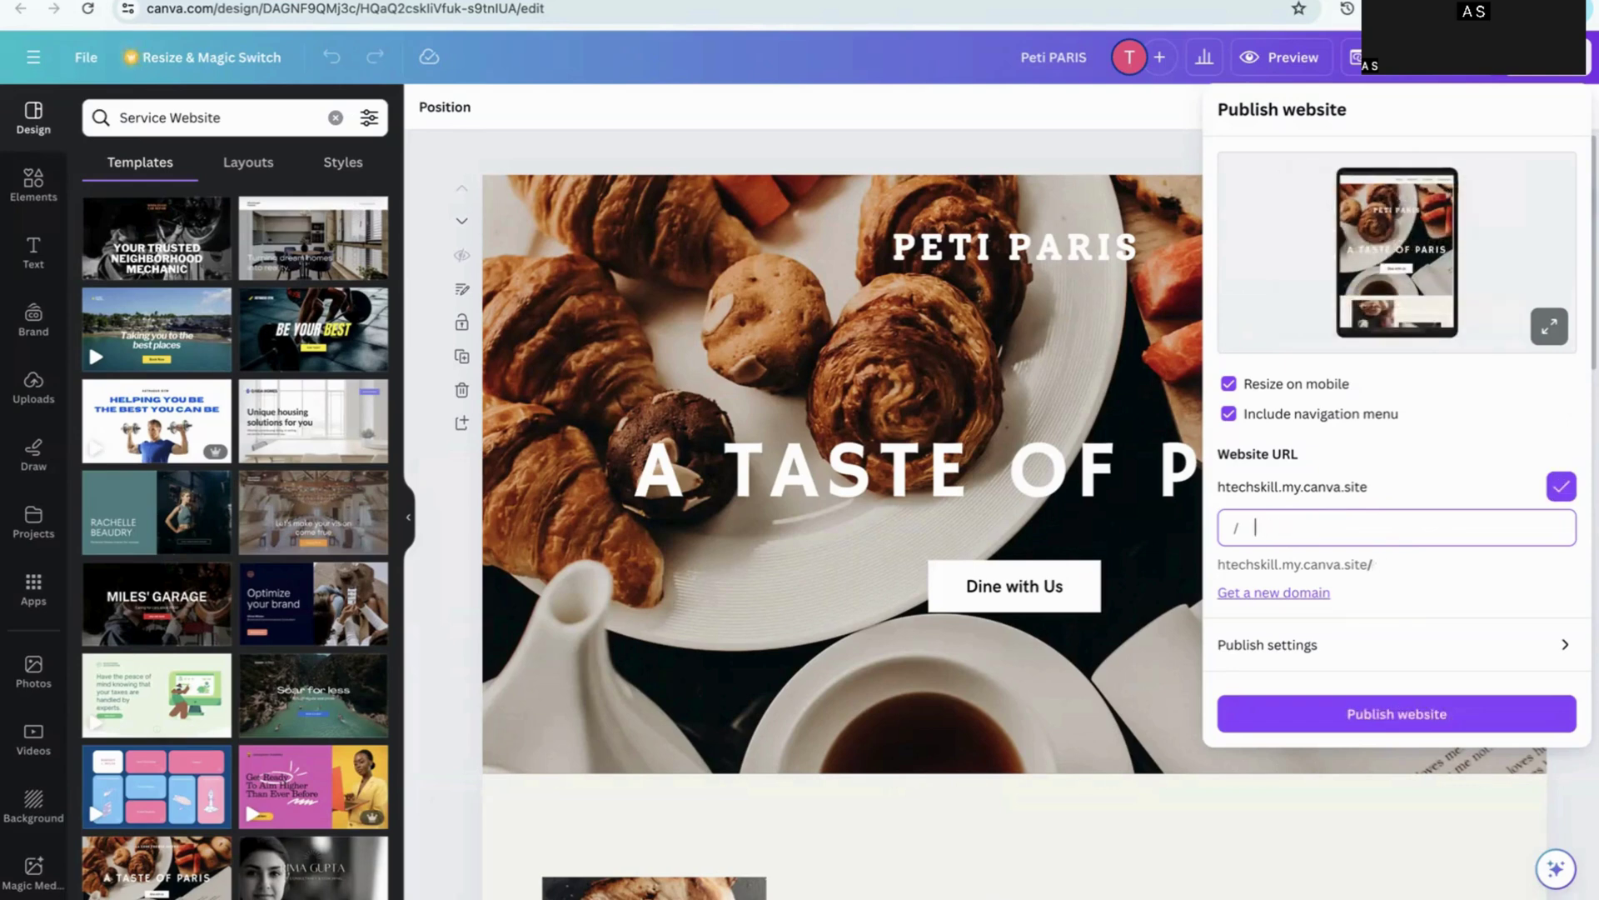
pyautogui.write('pet-paris')
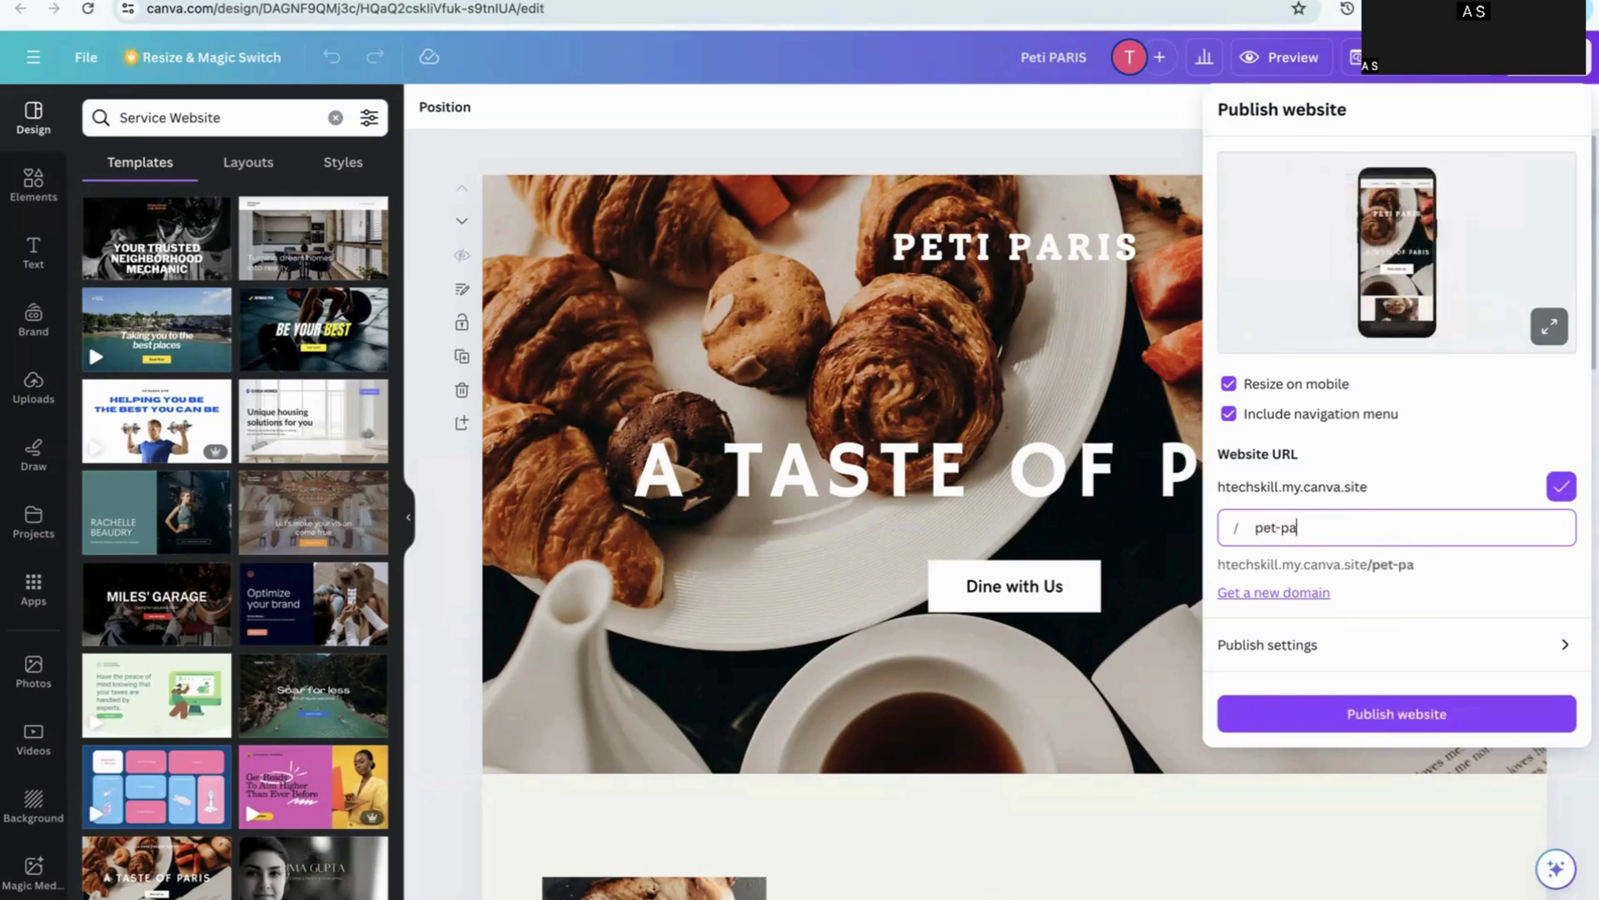
pyautogui.click(1275, 528)
pyautogui.write('i')
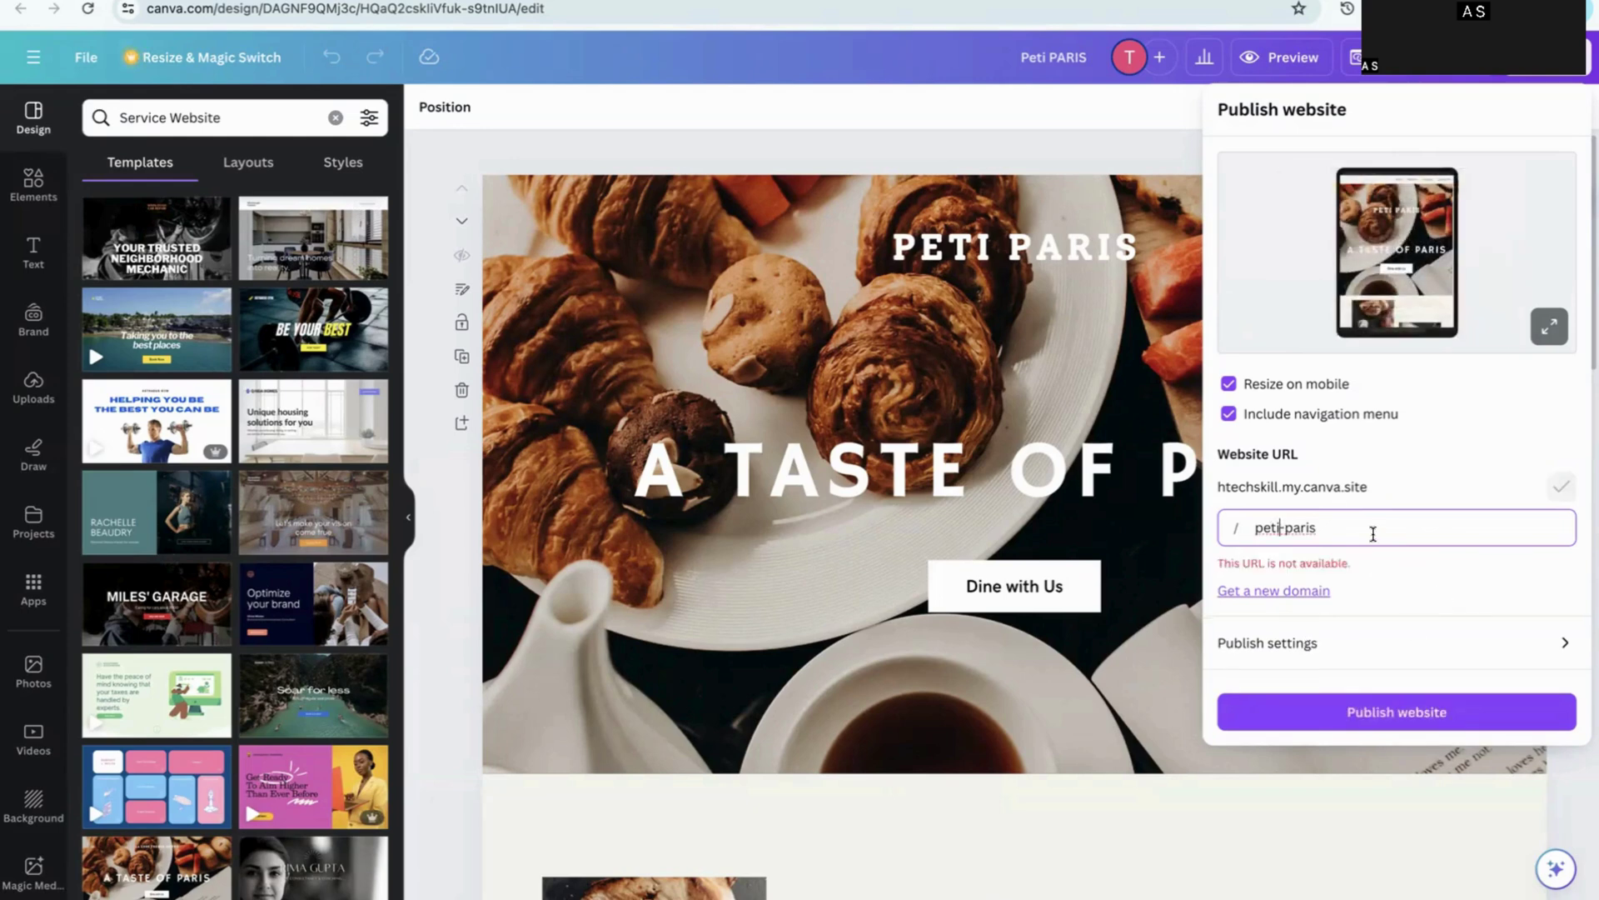
# Replace the website URL path with "home"
pyautogui.press('BackSpace')
pyautogui.press('BackSpace')
pyautogui.press('BackSpace')
pyautogui.press('BackSpace')
pyautogui.press('BackSpace')
pyautogui.press('BackSpace')
pyautogui.press('BackSpace')
pyautogui.press('BackSpace')
pyautogui.press('BackSpace')
pyautogui.press('BackSpace')
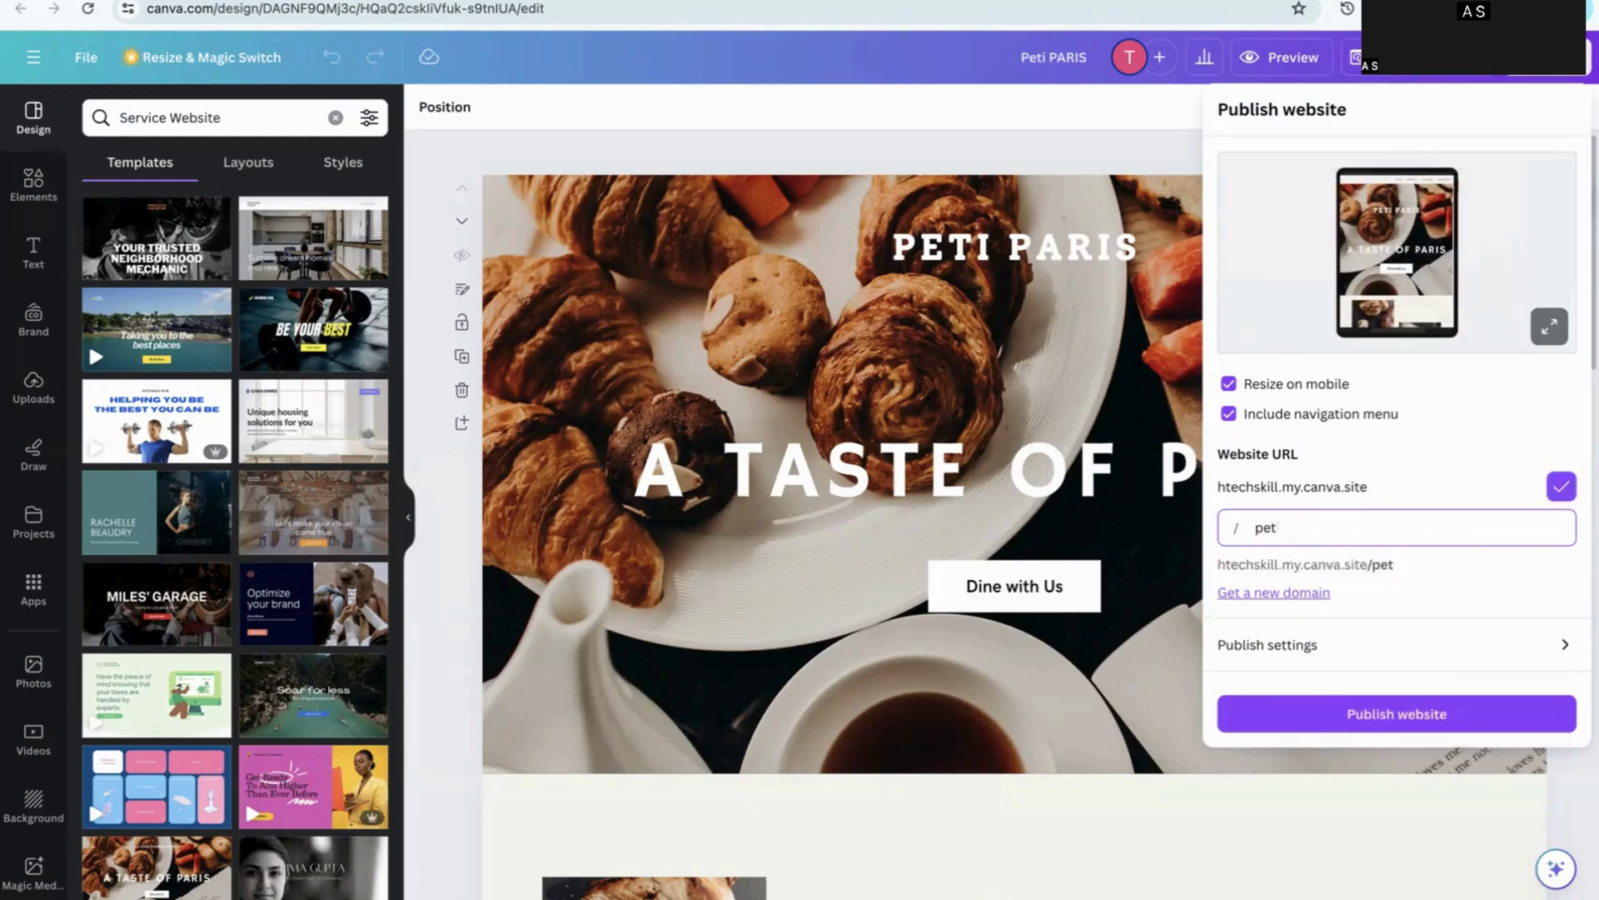
pyautogui.write('home')
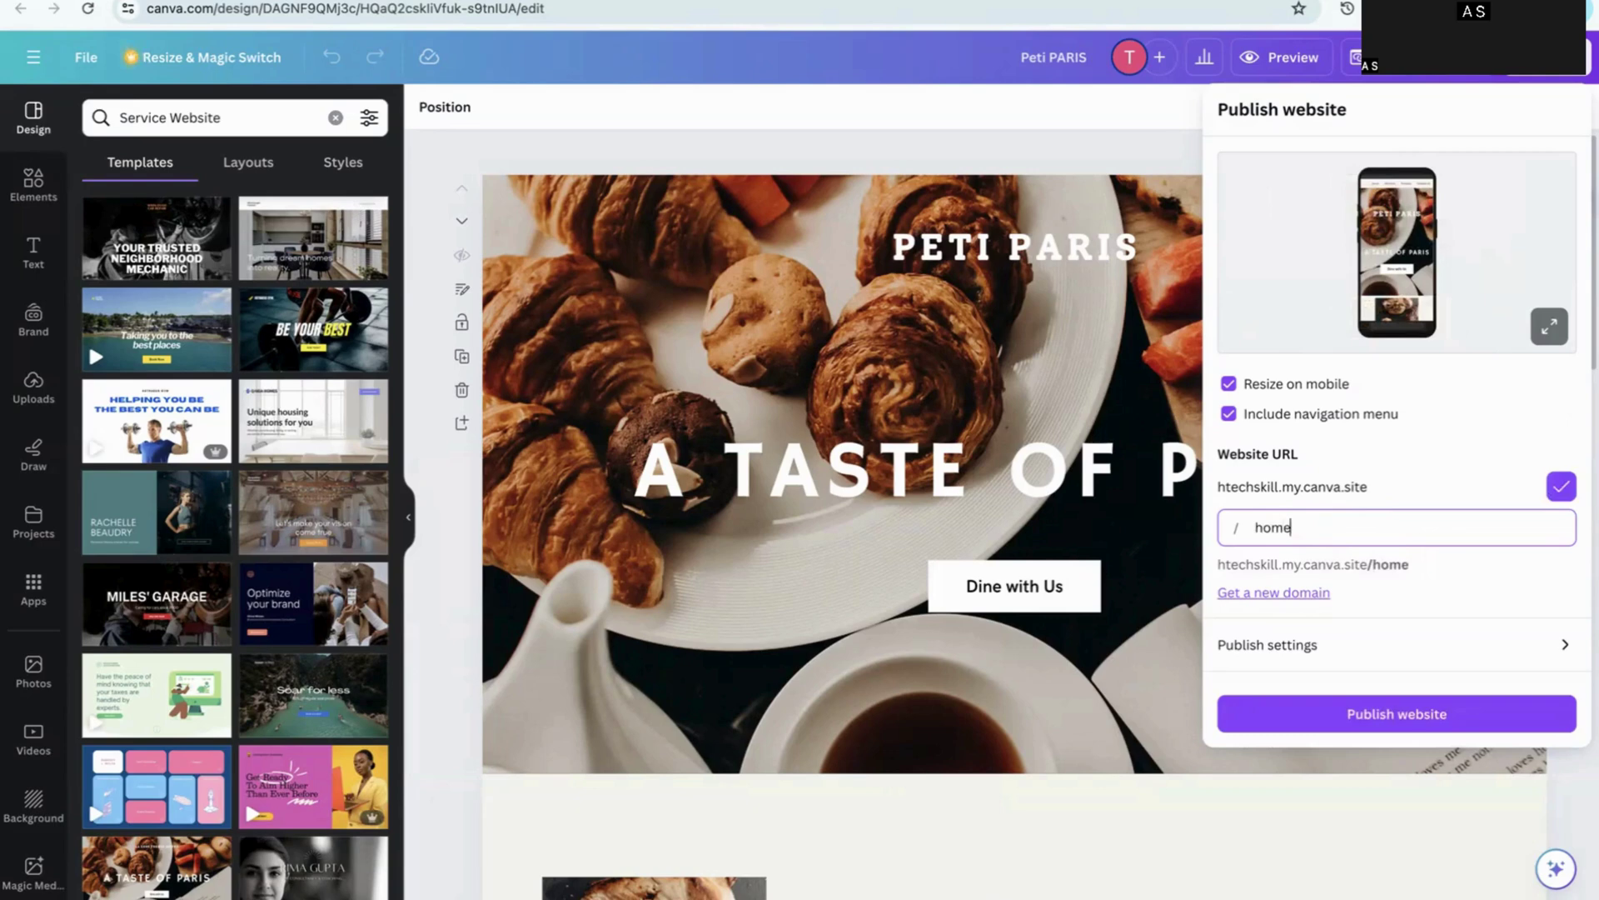
# Set the website URL path to "index" and publish the website
pyautogui.press('BackSpace')
pyautogui.press('BackSpace')
pyautogui.press('BackSpace')
pyautogui.press('BackSpace')
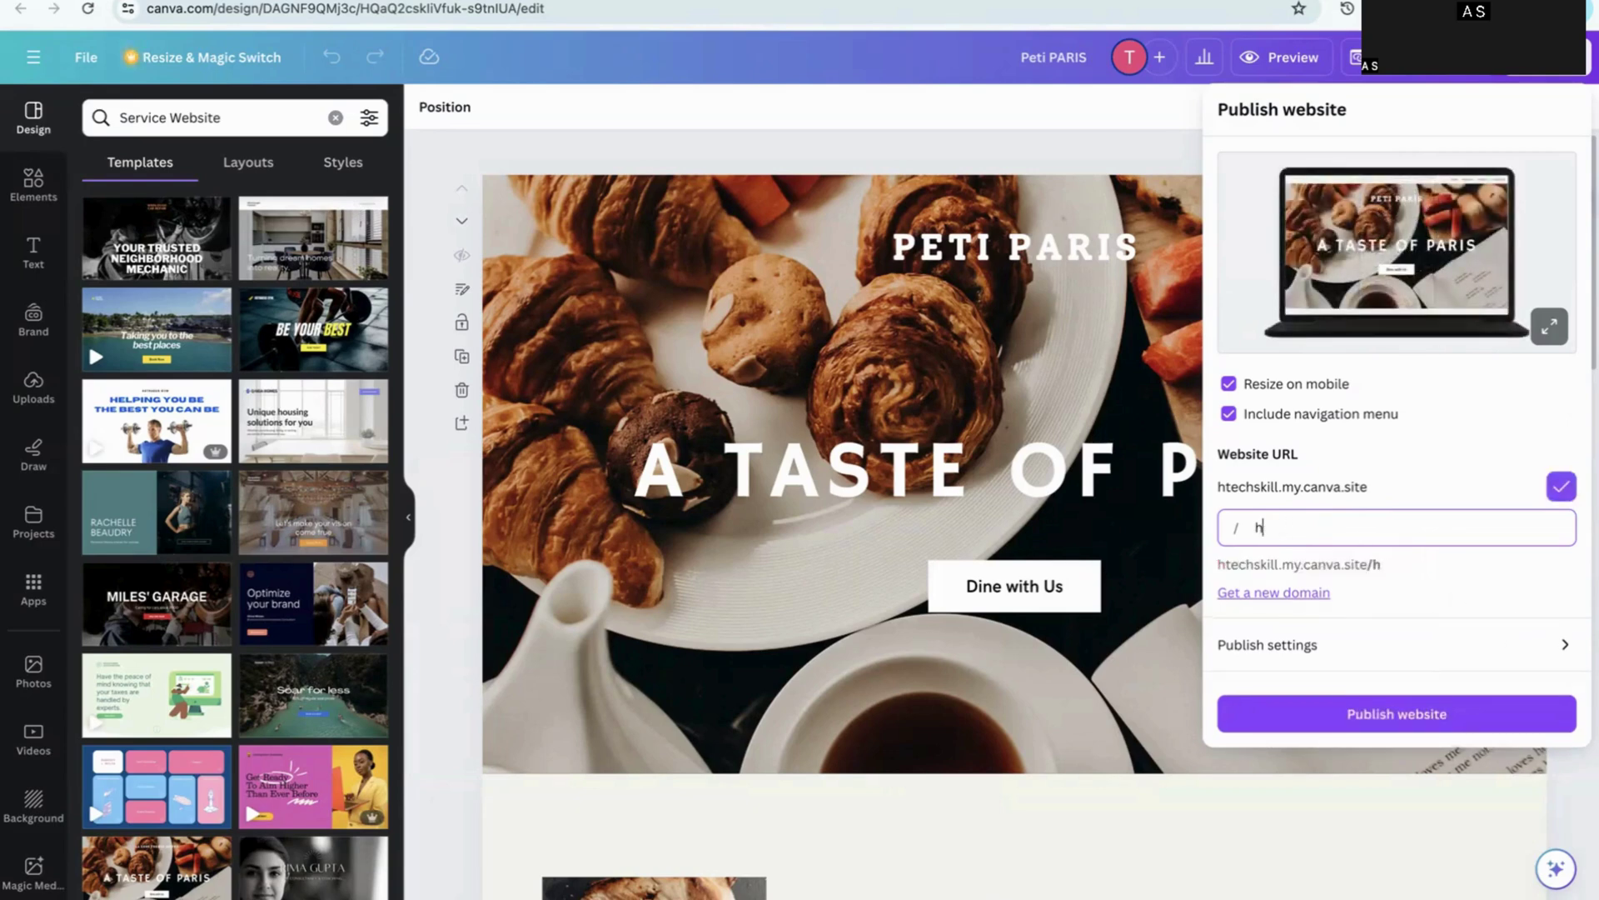
pyautogui.write('index')
pyautogui.click(1449, 586)
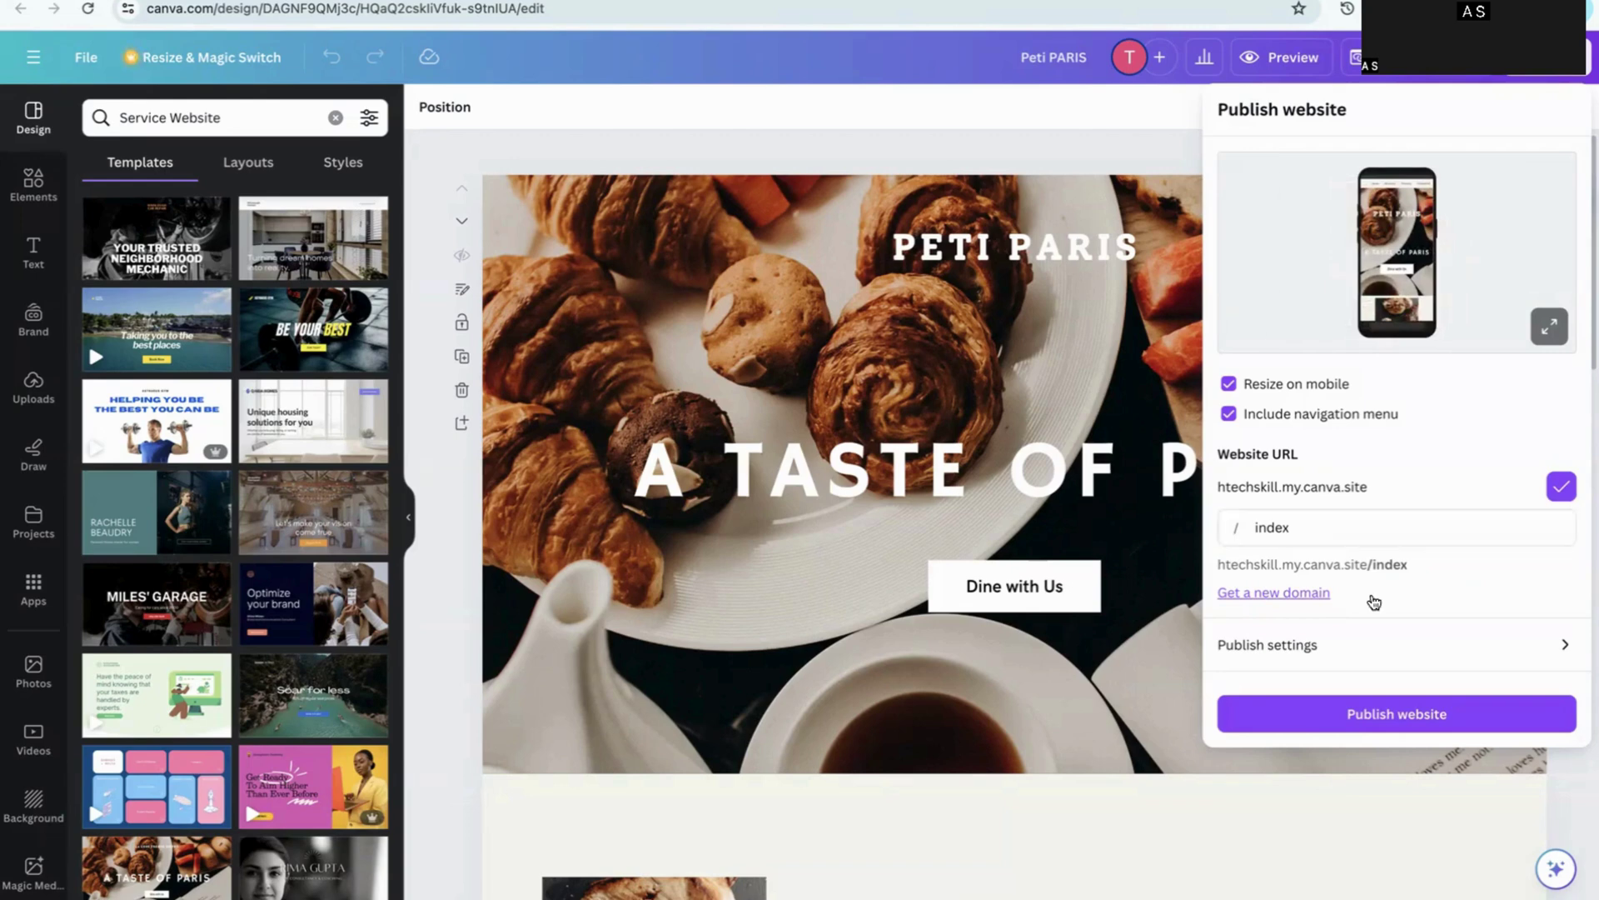
pyautogui.click(1397, 714)
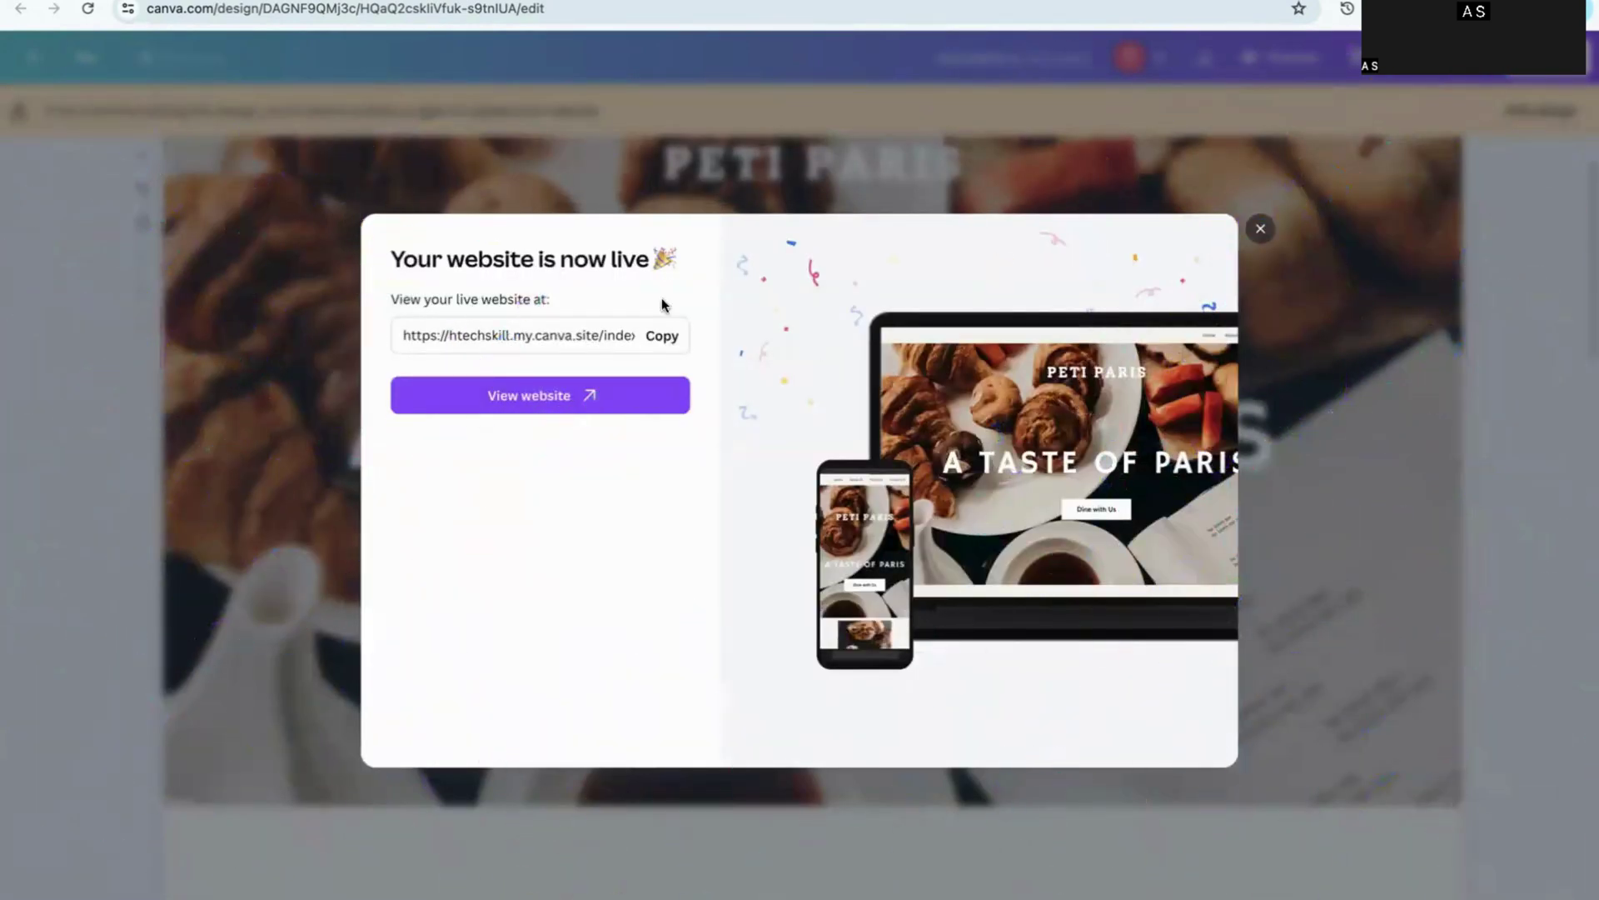
# View the live website, test its "About Us" link, check the sections through "Contact Us", and return to the editor
pyautogui.click(519, 396)
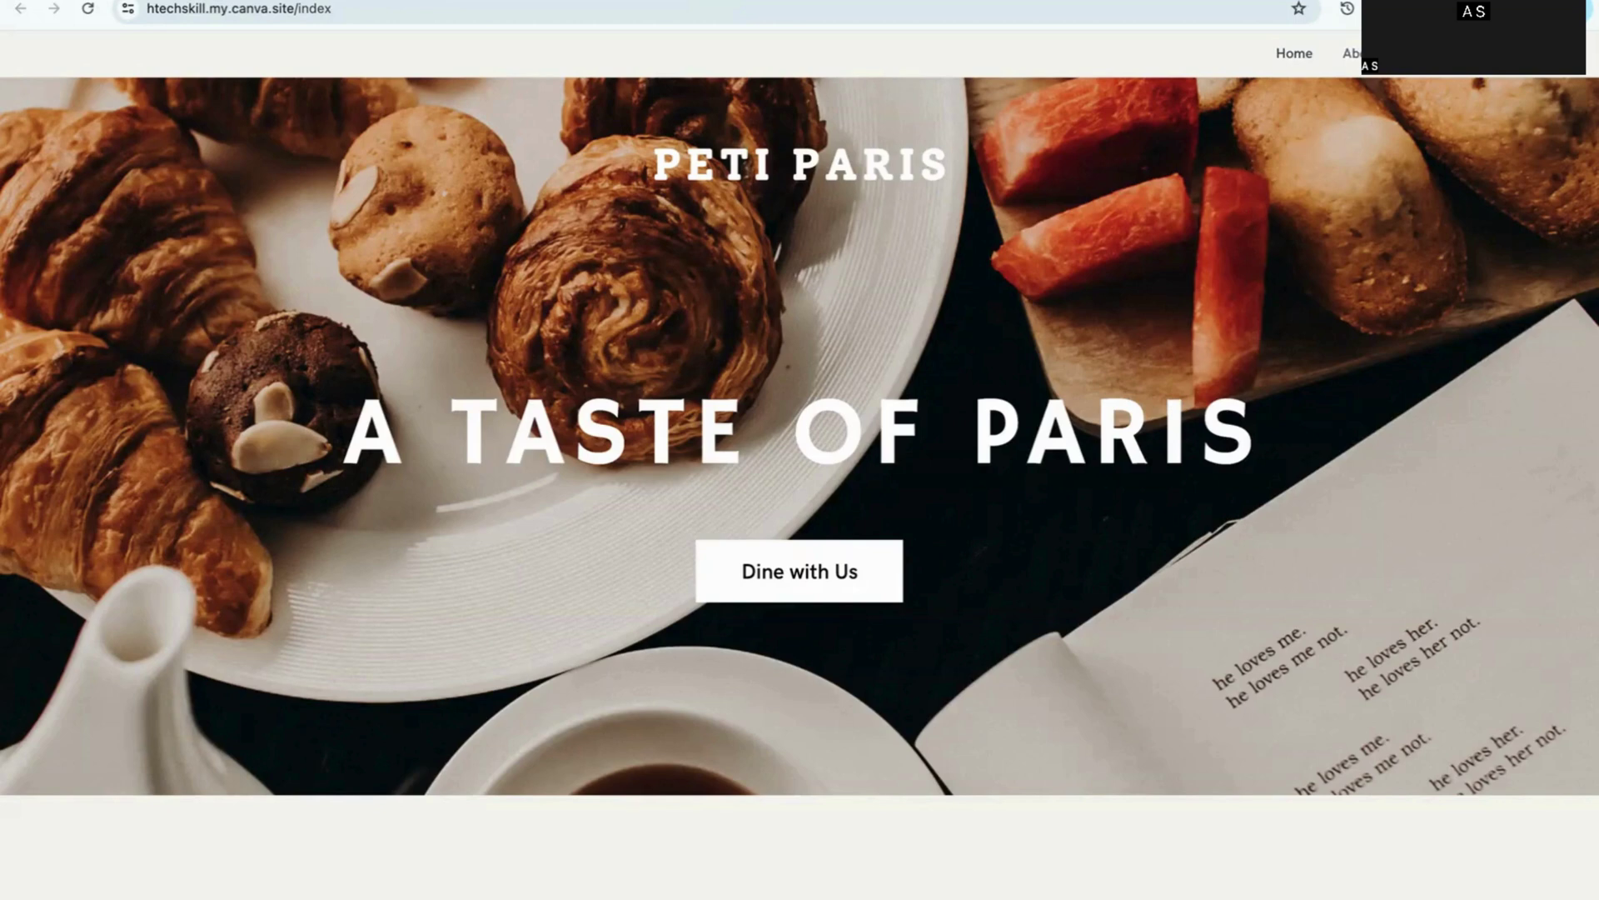
pyautogui.click(1351, 53)
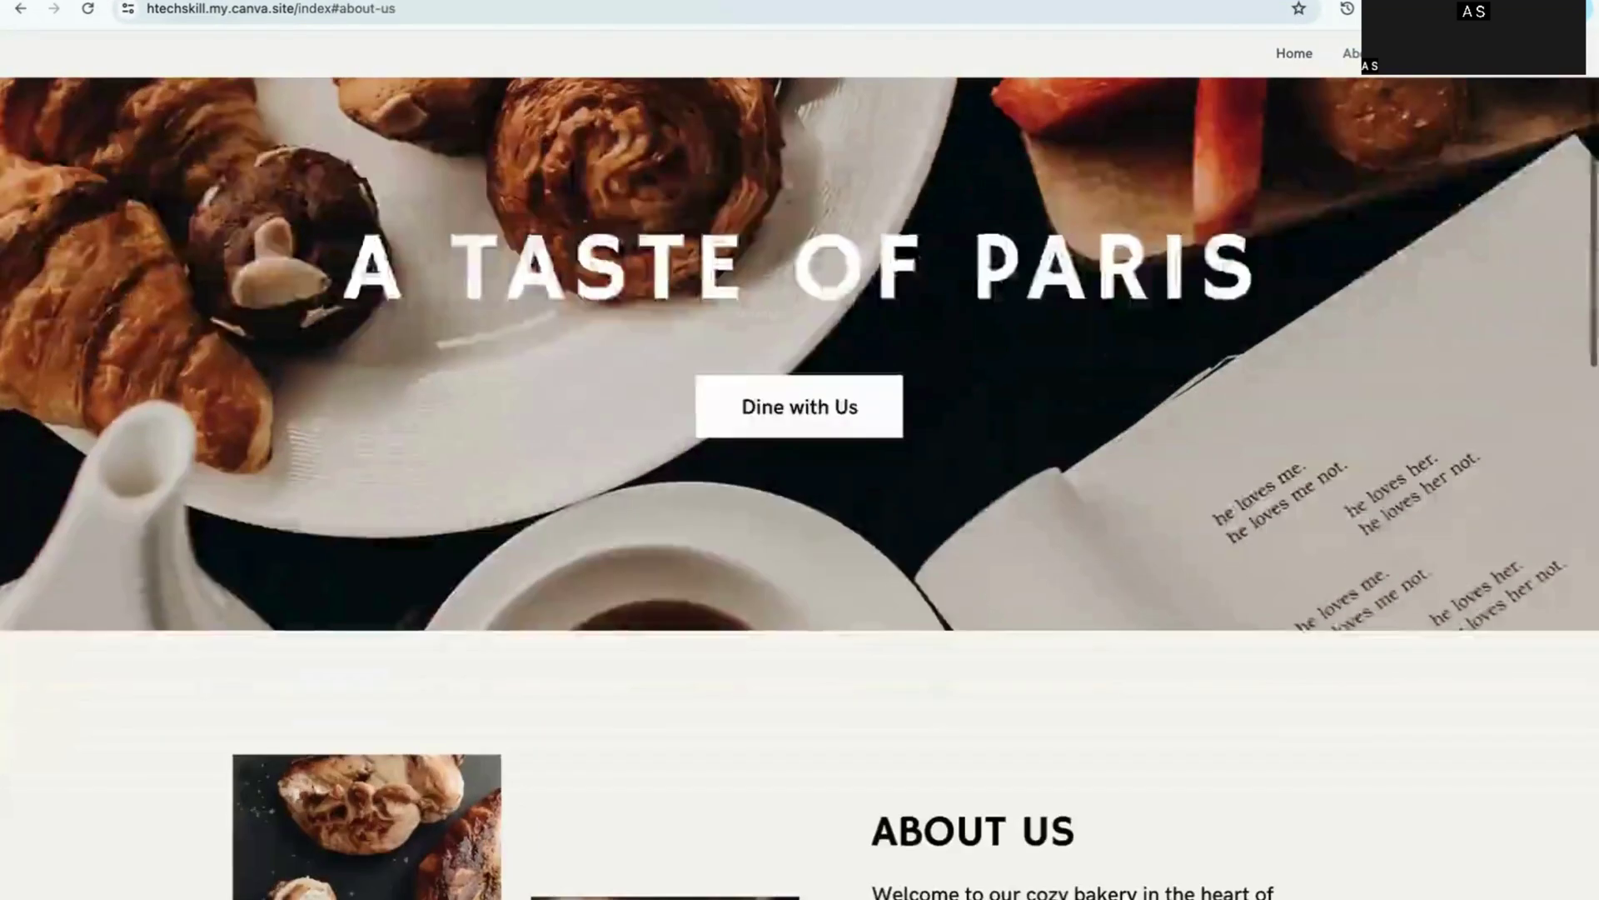
pyautogui.scroll(-8, 1064, 626)
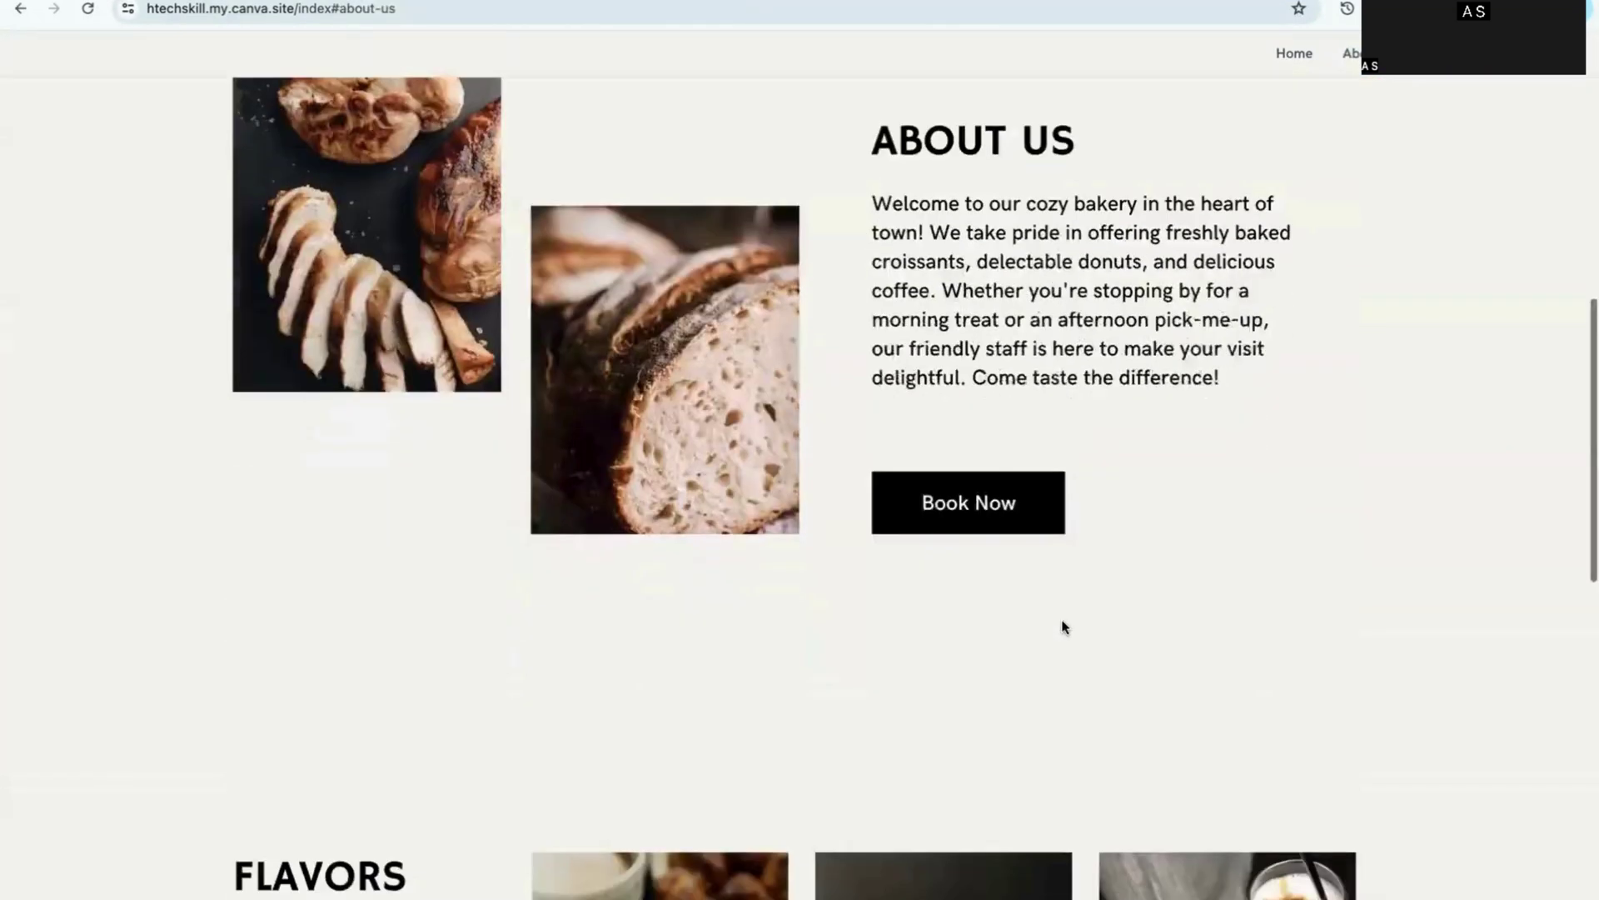
pyautogui.scroll(-2, 1064, 626)
pyautogui.scroll(-12, 1064, 627)
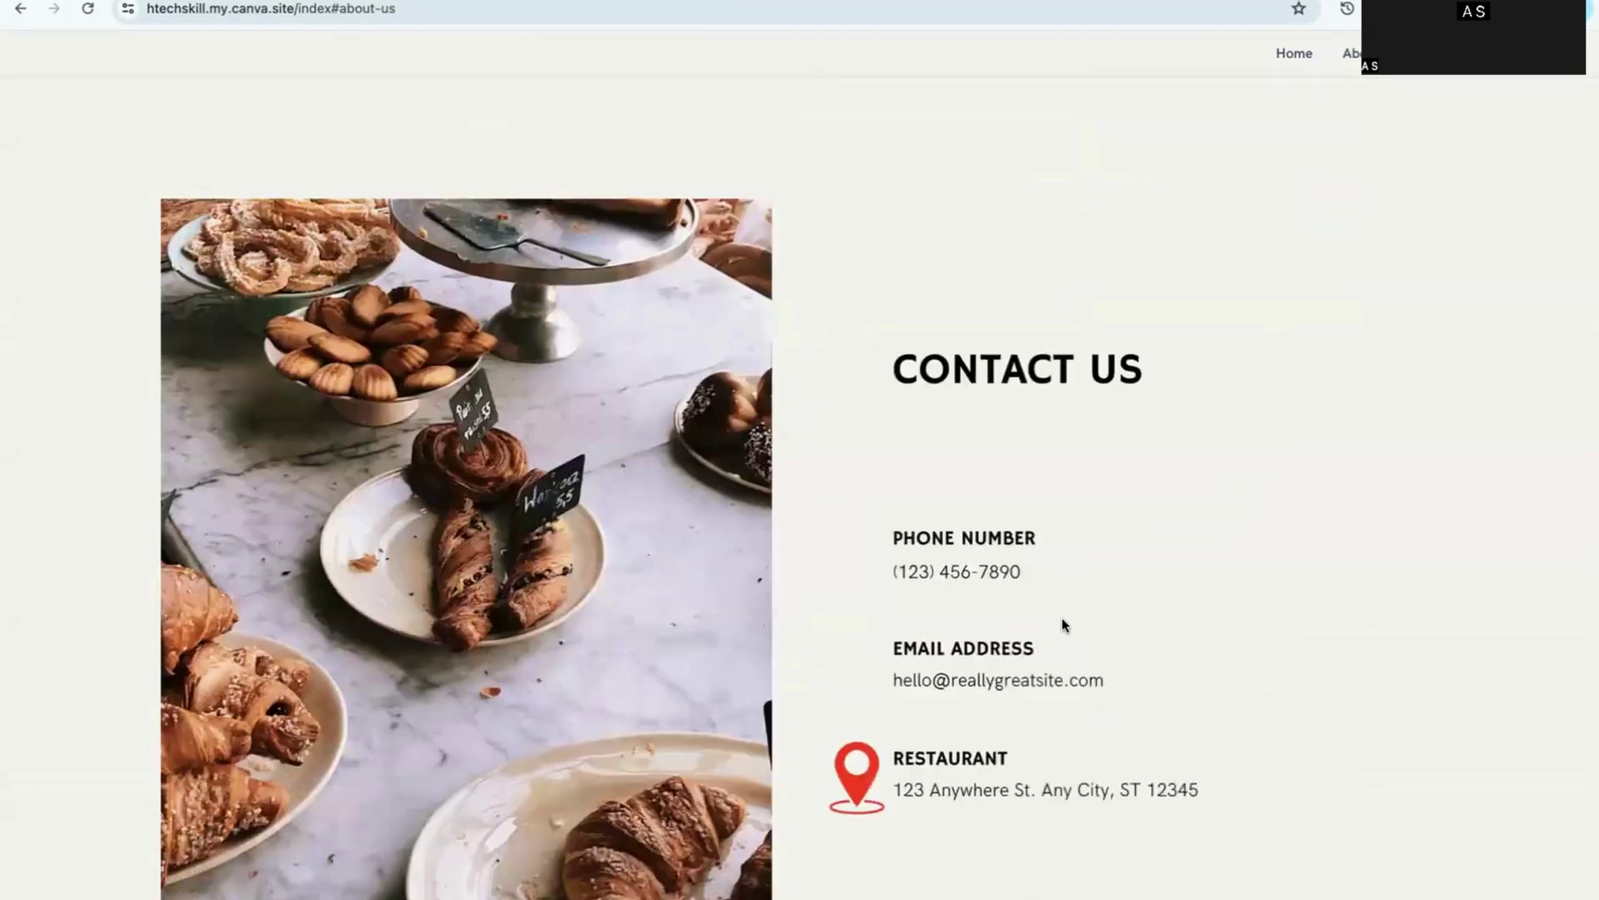
pyautogui.scroll(15, 1064, 627)
pyautogui.scroll(3, 1064, 625)
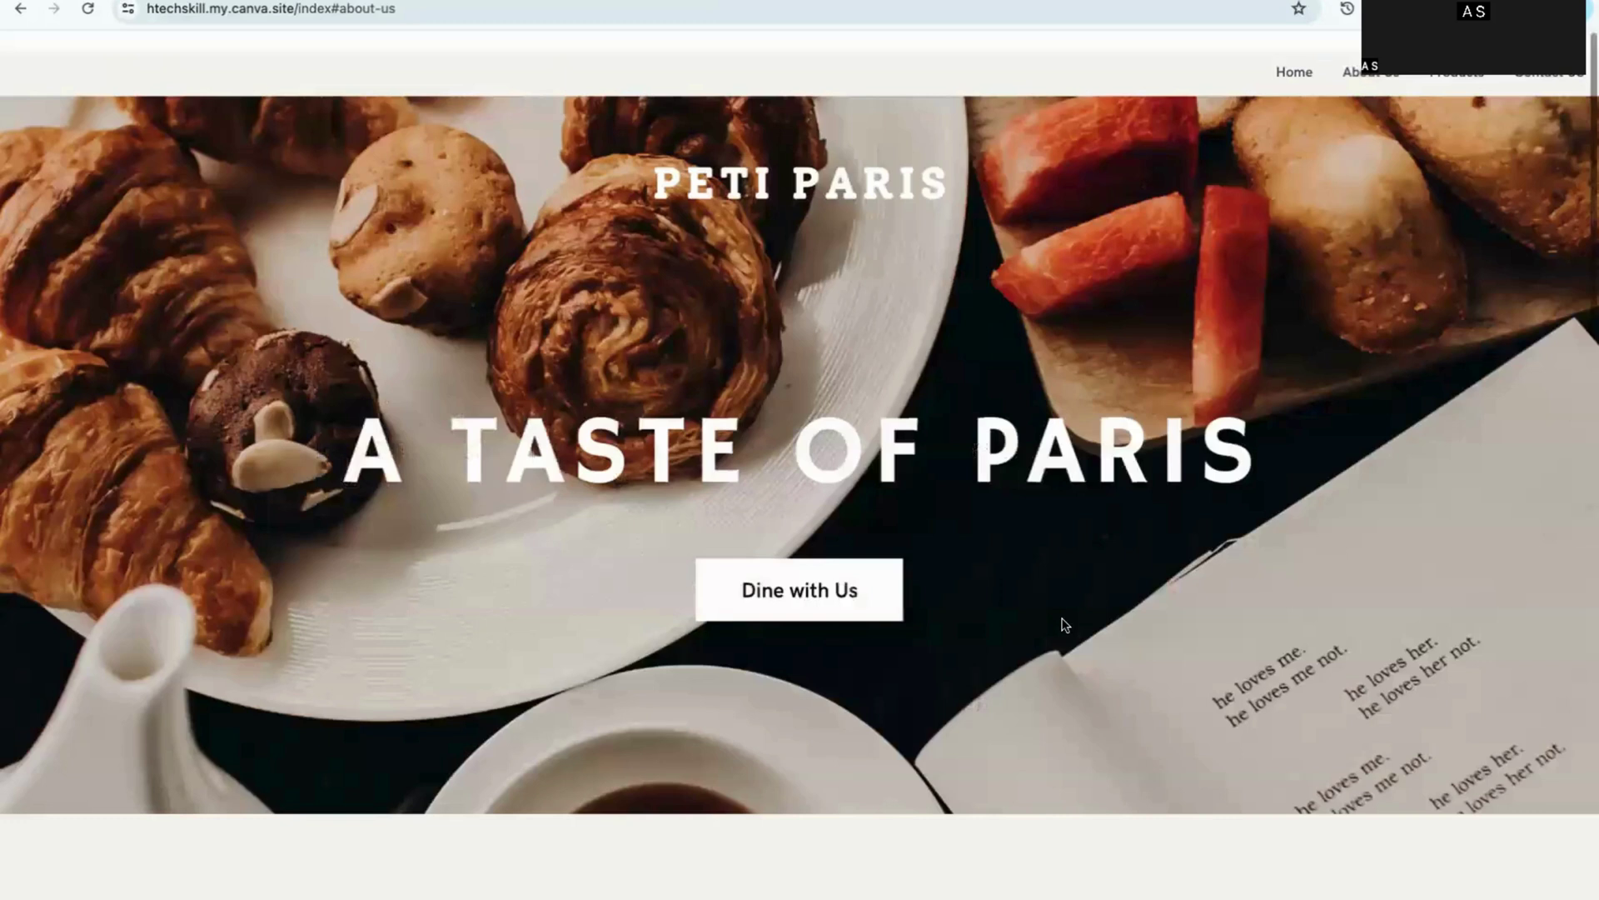
pyautogui.scroll(-1, 1064, 625)
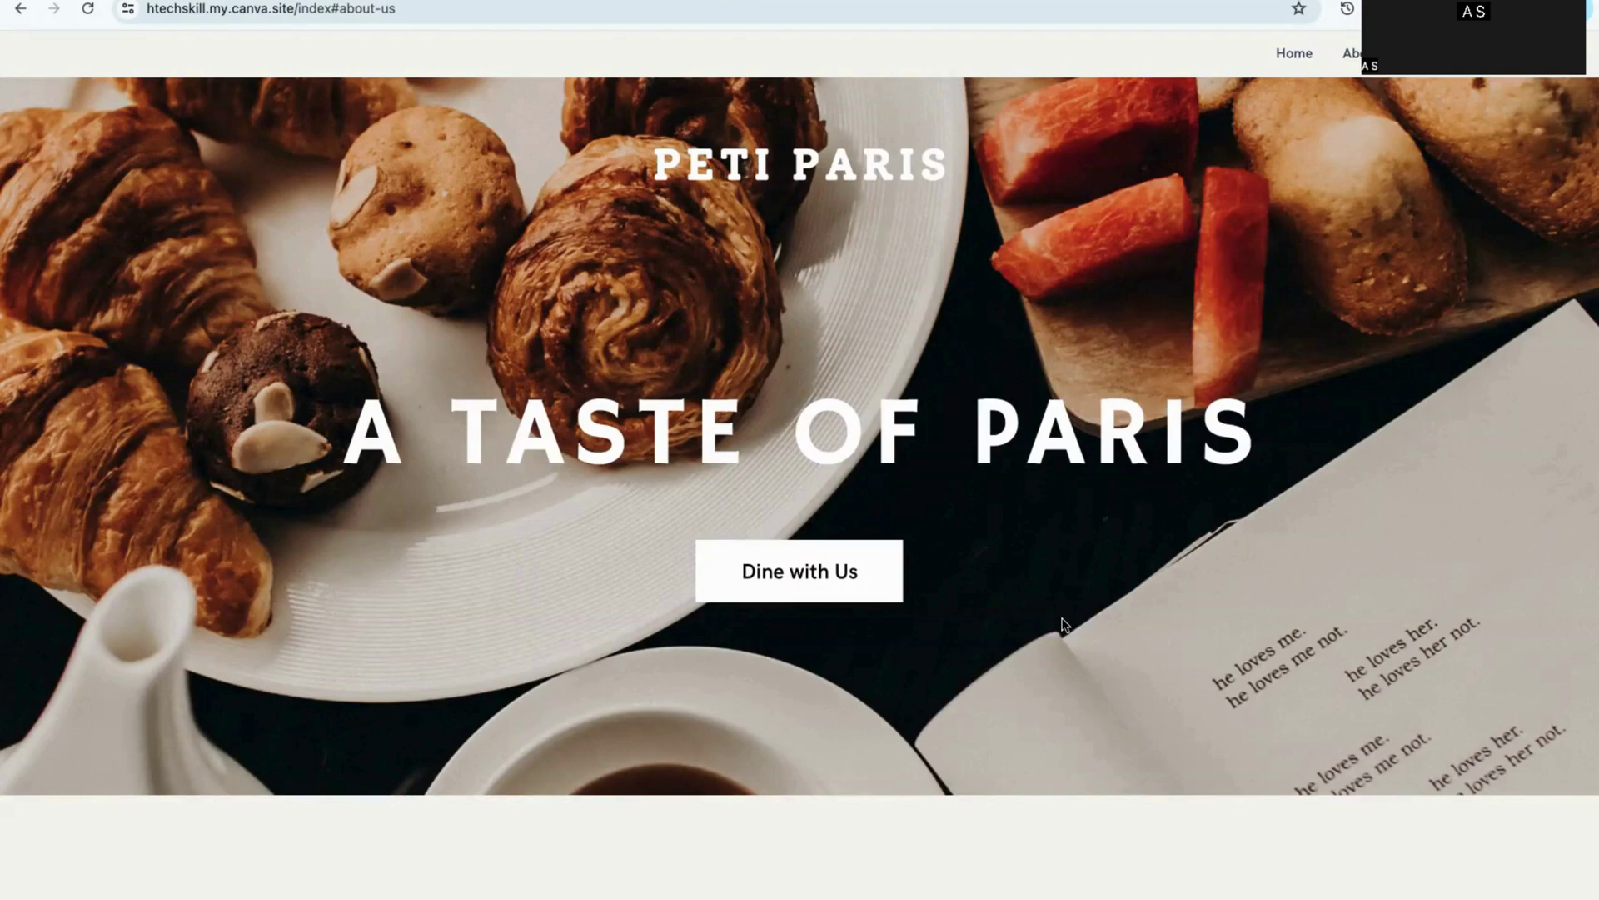
pyautogui.hotkey('ctrl', 'w')
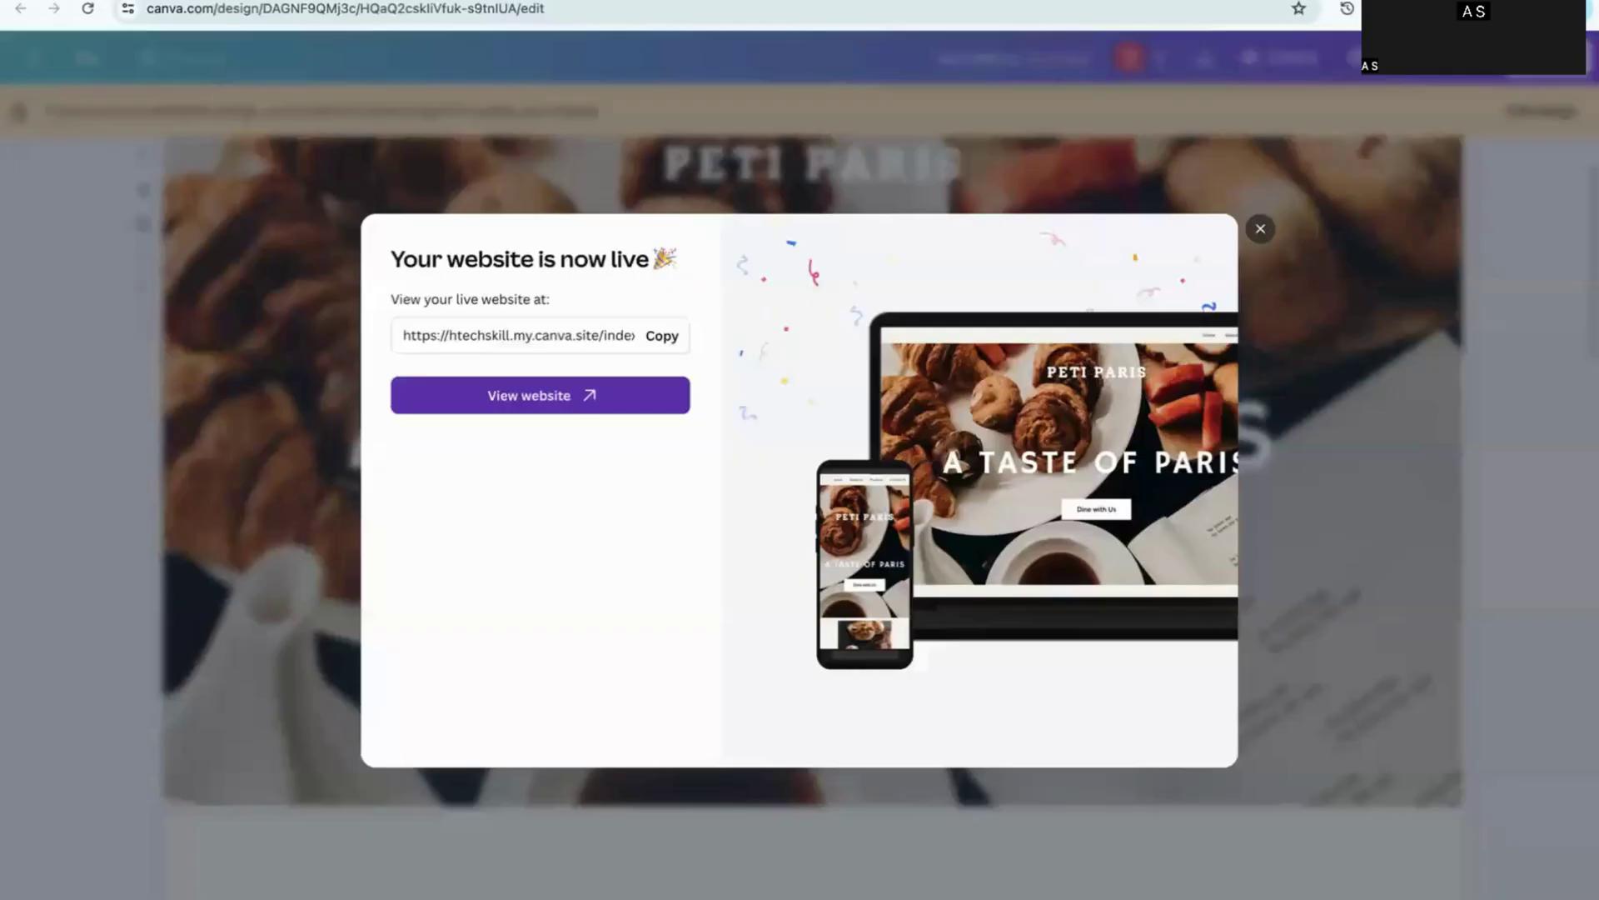
pyautogui.click(1261, 230)
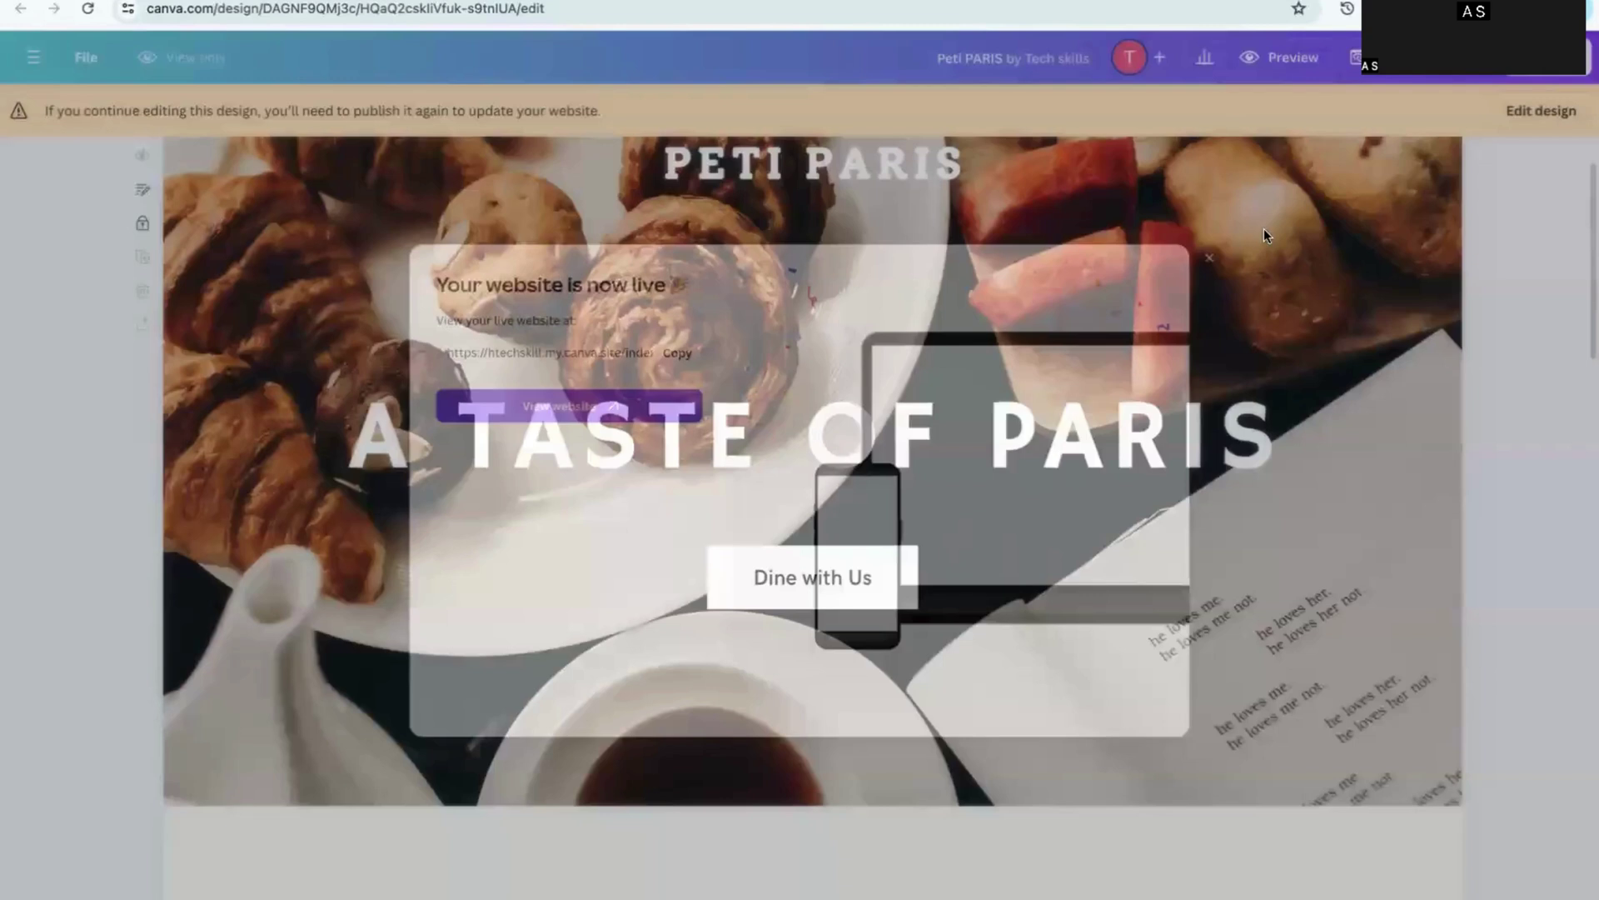